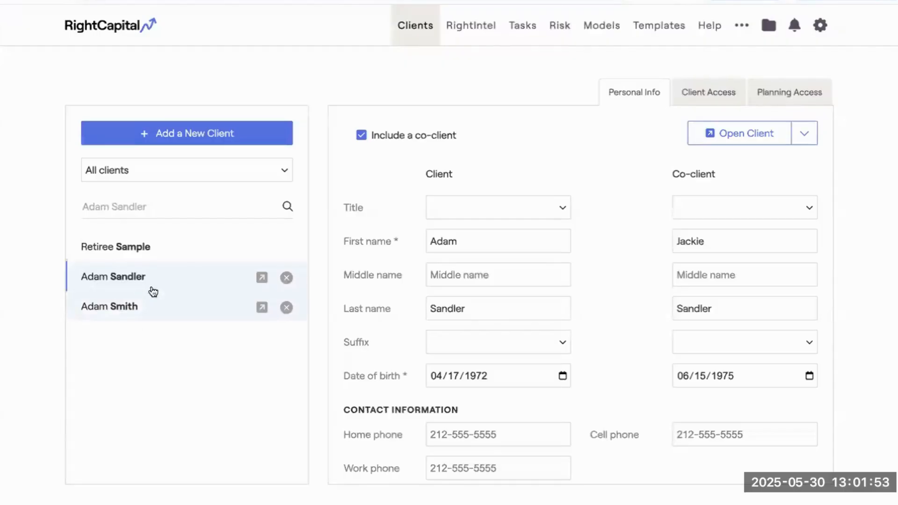
Open the selected client's plan and review the household's net worth in the profile Blueprint.
left_click(260, 279)
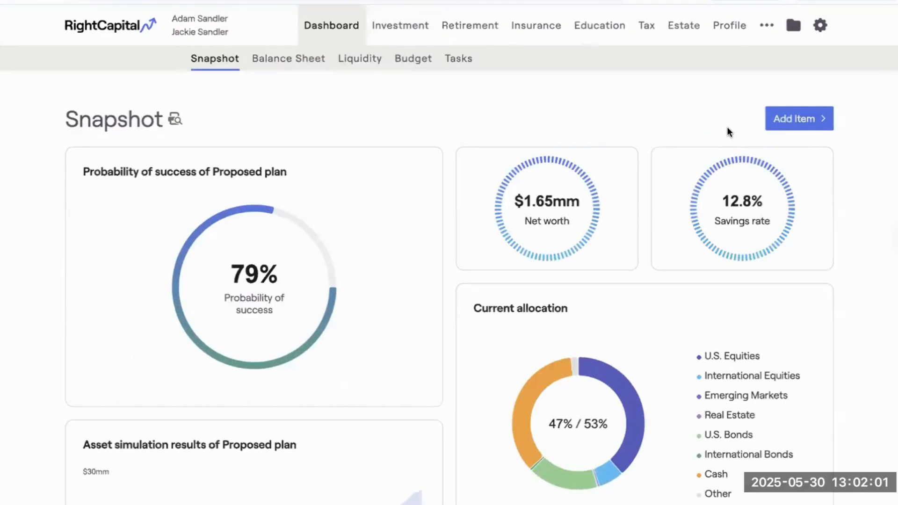
left_click(725, 27)
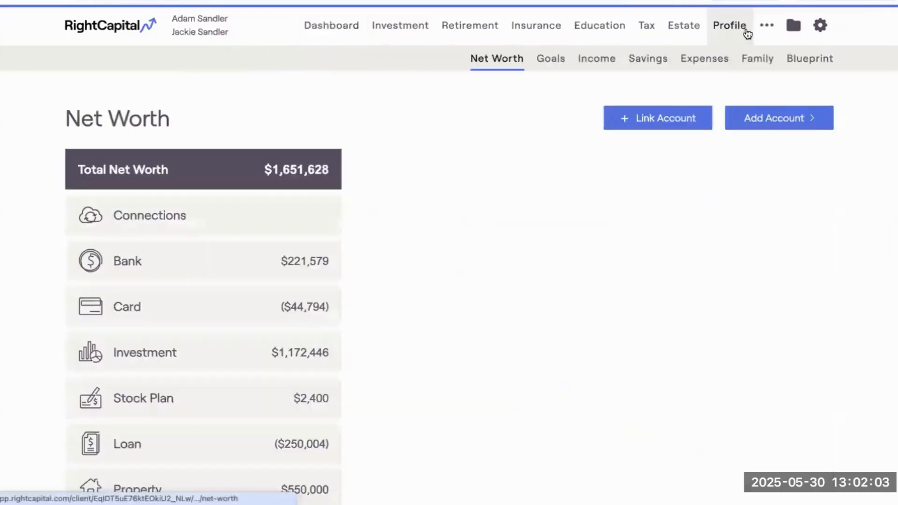
left_click(799, 59)
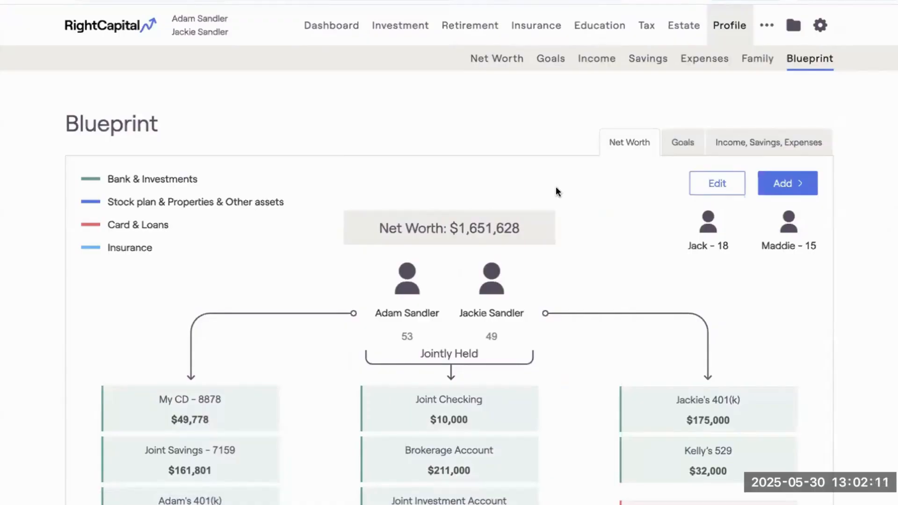
scroll(544, 217, "down", 2)
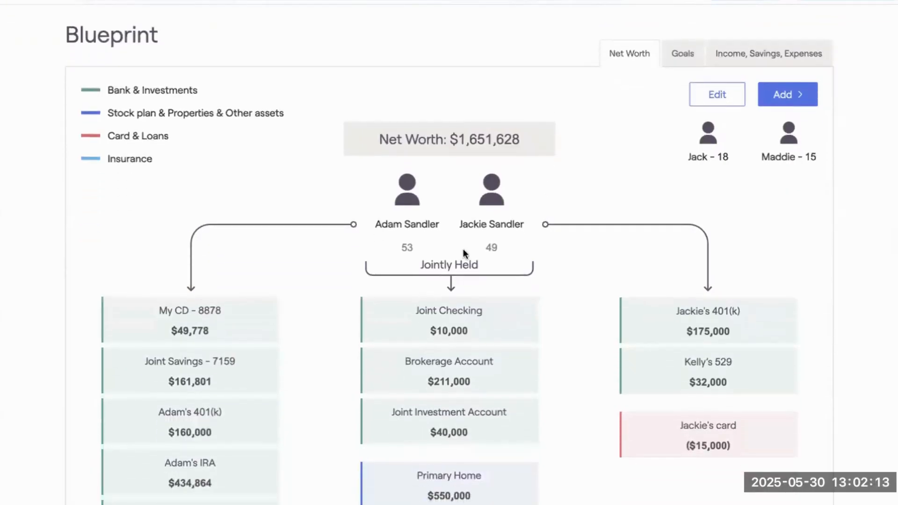
scroll(374, 307, "down", 1)
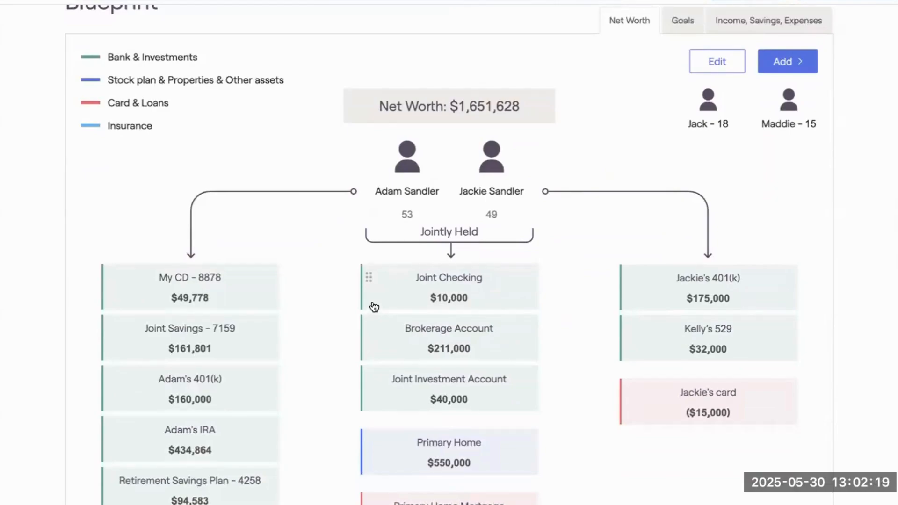
scroll(374, 308, "down", 1)
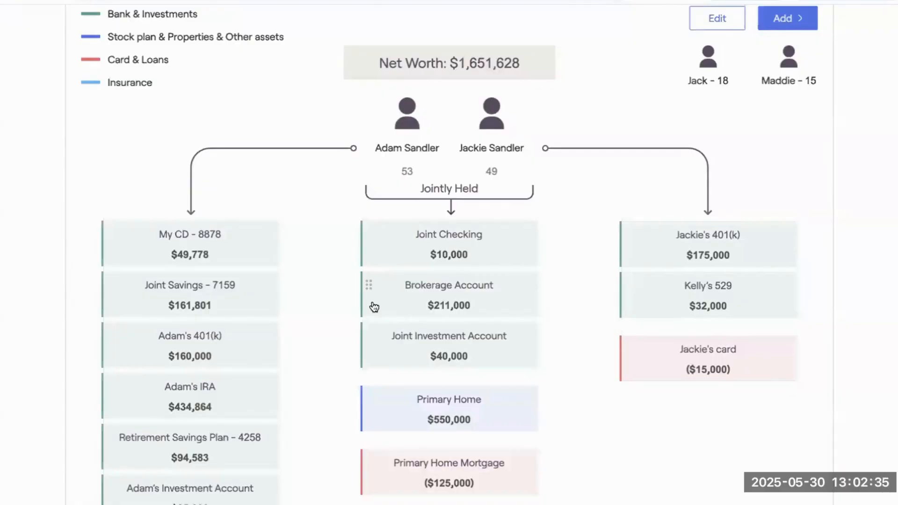
scroll(430, 250, "up", 4)
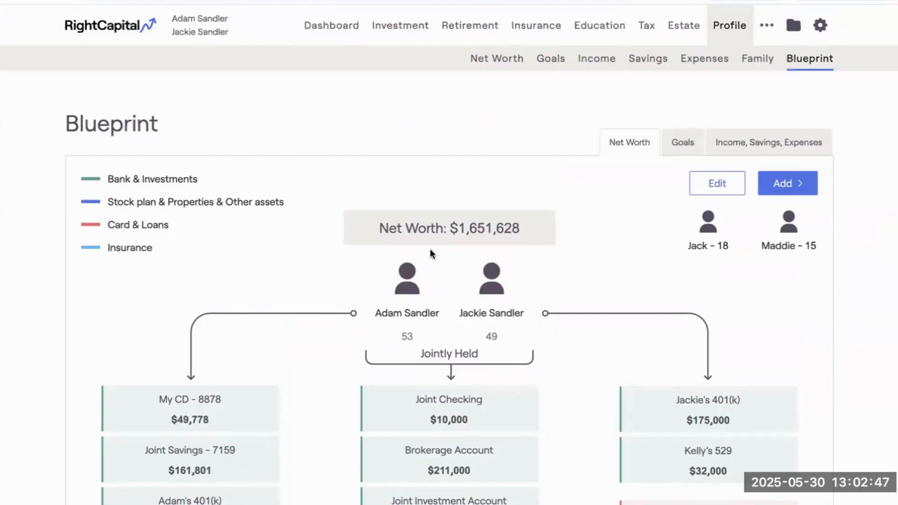
Open the retirement cash flows waterfall map and expand the Housing and Debt expenses into their components.
left_click(471, 24)
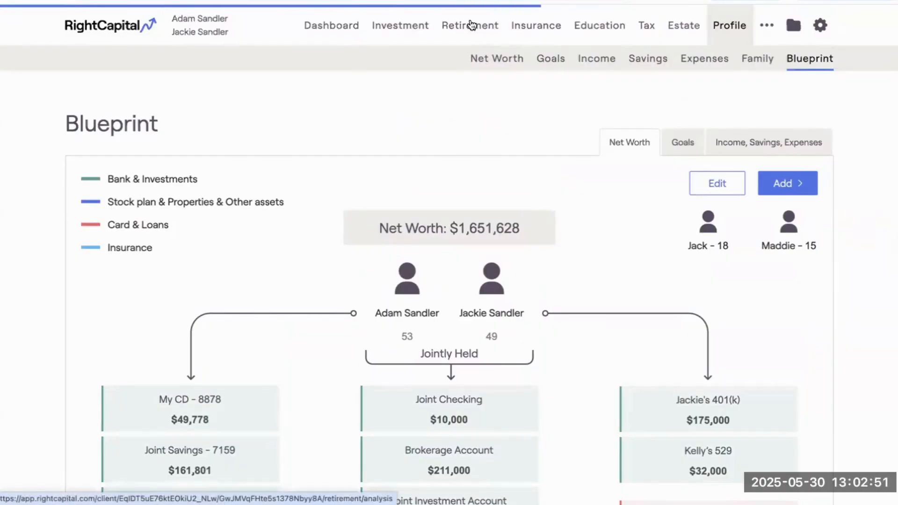
left_click(607, 60)
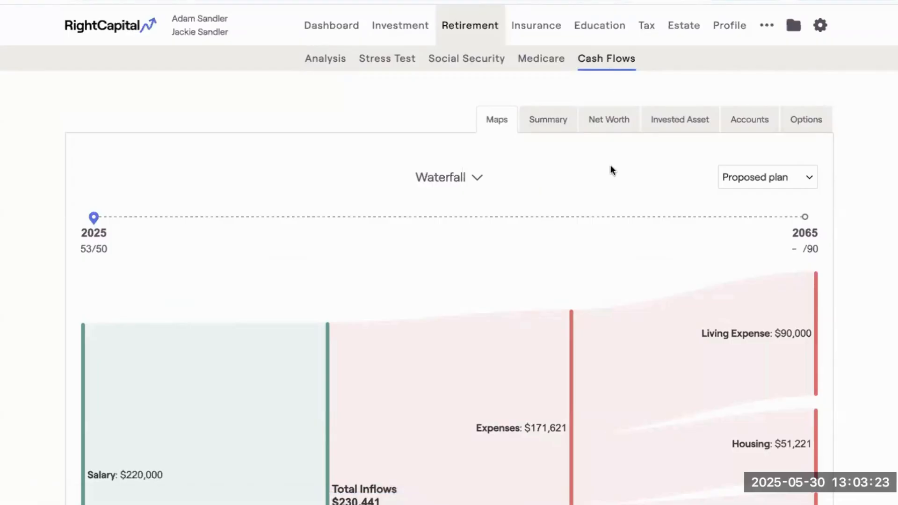
scroll(597, 211, "down", 2)
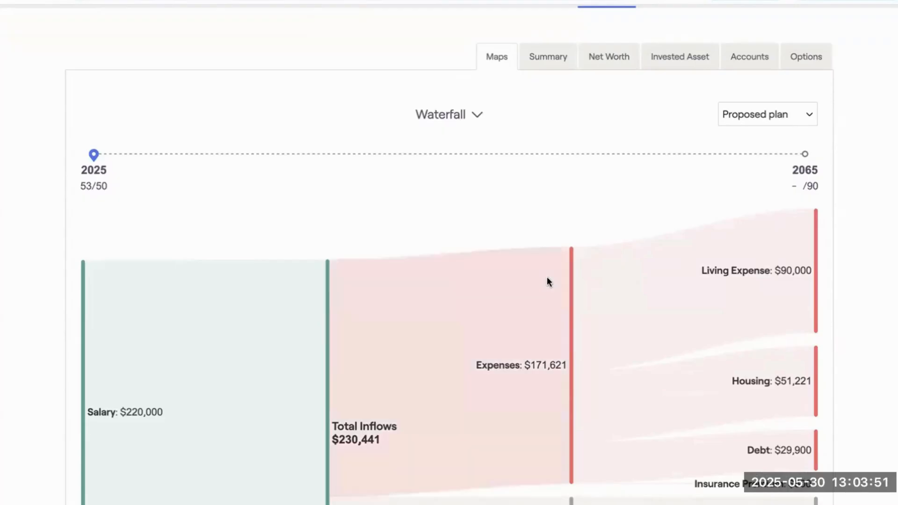
scroll(547, 280, "down", 3)
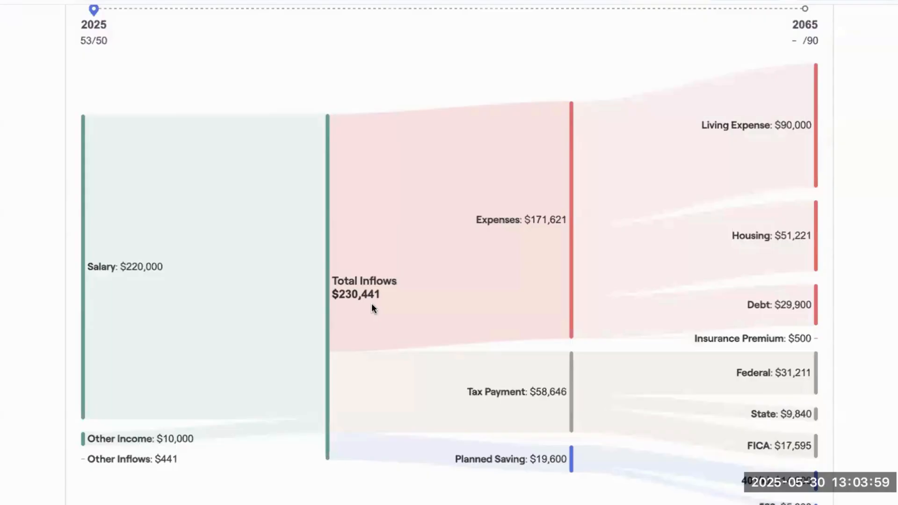
scroll(371, 305, "down", 1)
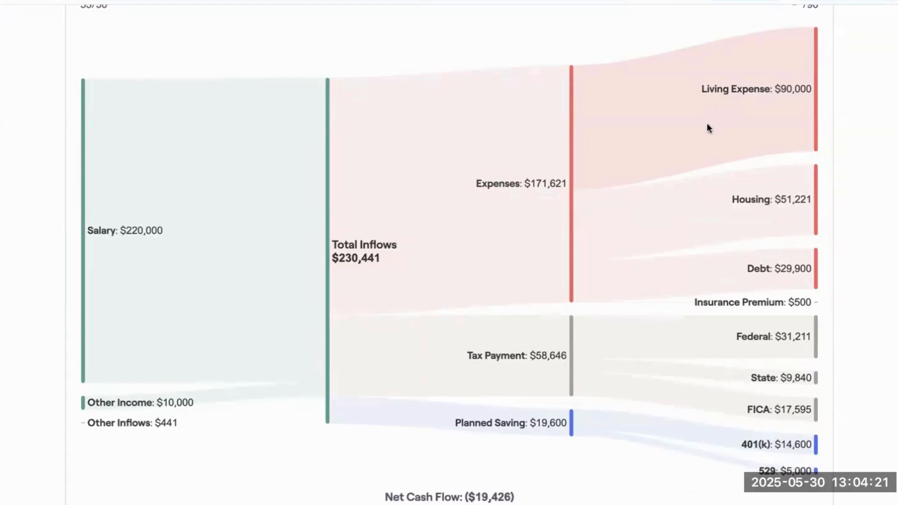
left_click(739, 201)
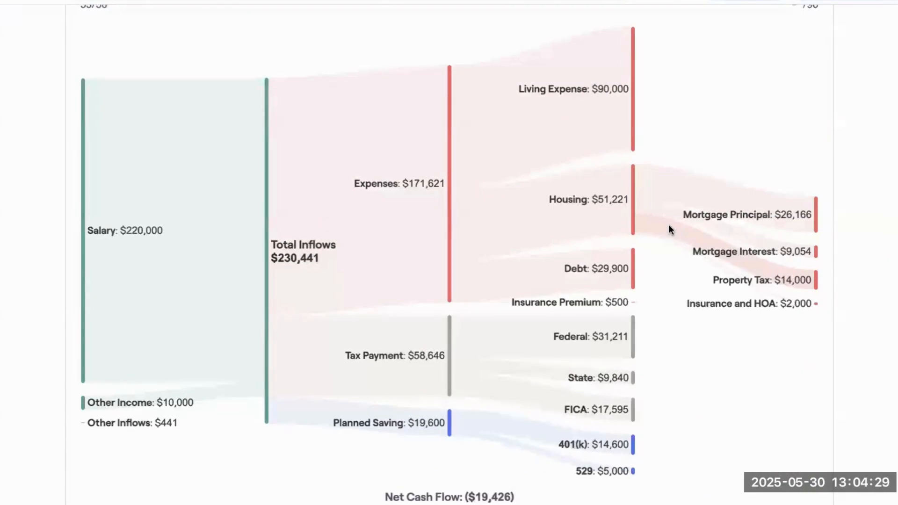
left_click(608, 269)
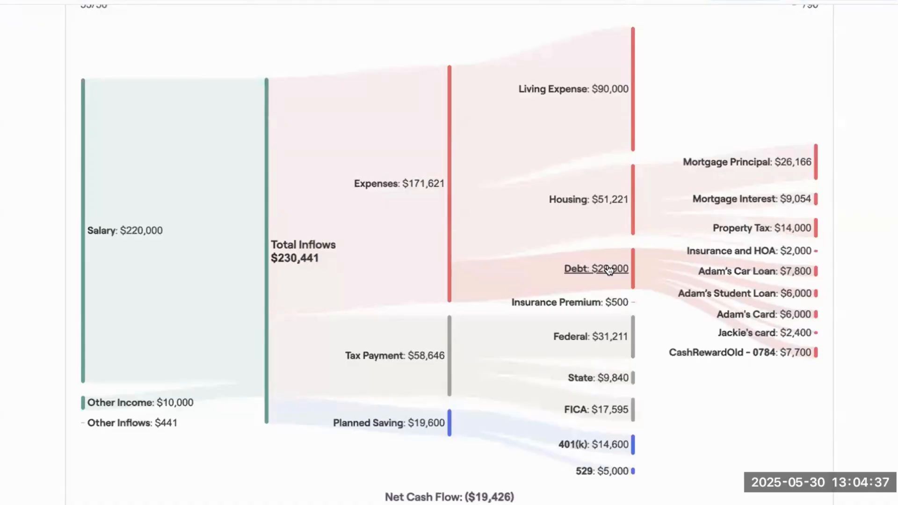
Show the waterfall cash flows for 2034, followed by 2039, on the year timeline.
scroll(608, 270, "up", 2)
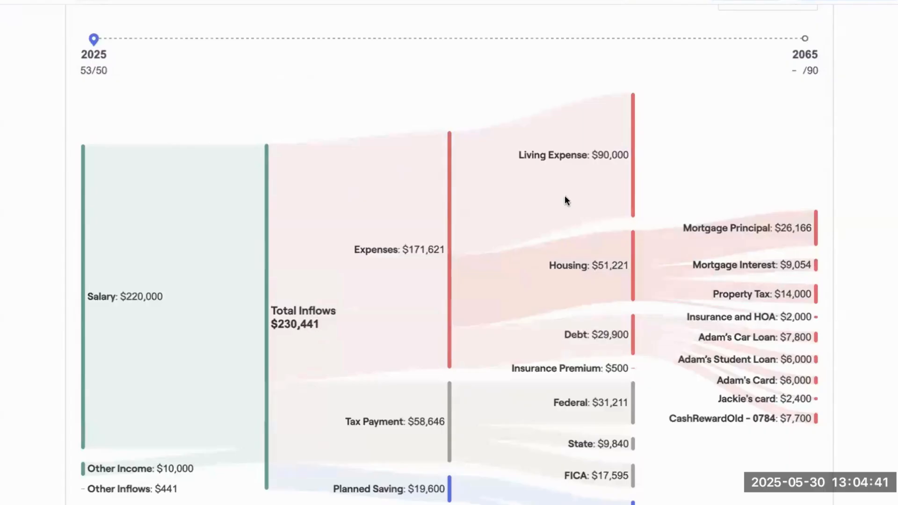
scroll(565, 197, "up", 2)
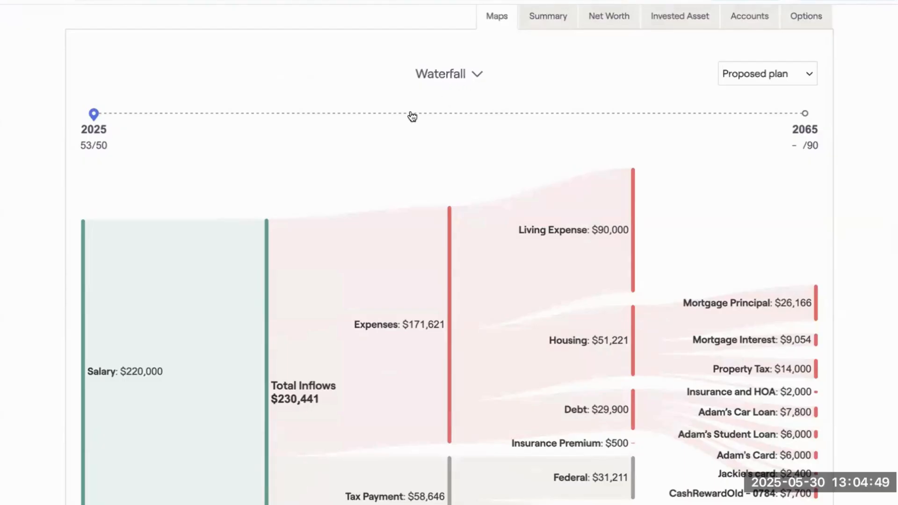
left_click(254, 114)
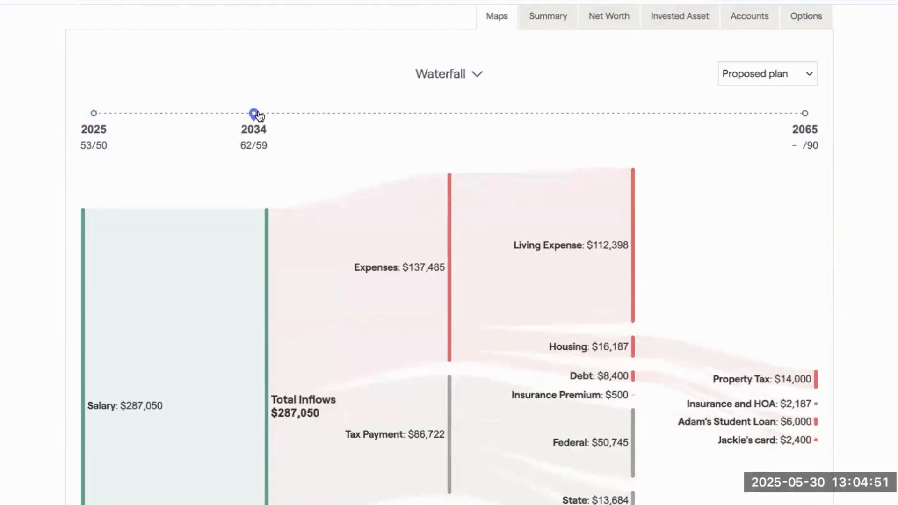
left_click(342, 114)
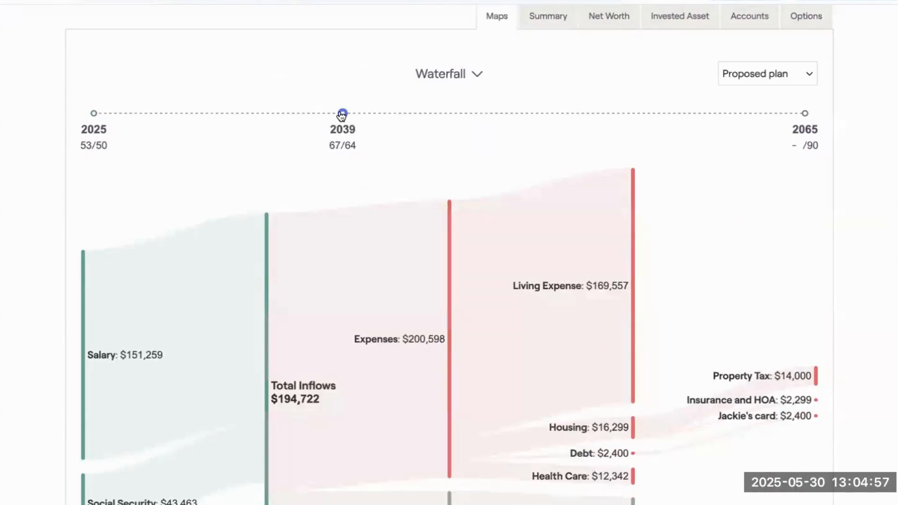
Change the cash flow map to Breakdown and expand the Living Expense and Housing outflows.
left_click(442, 72)
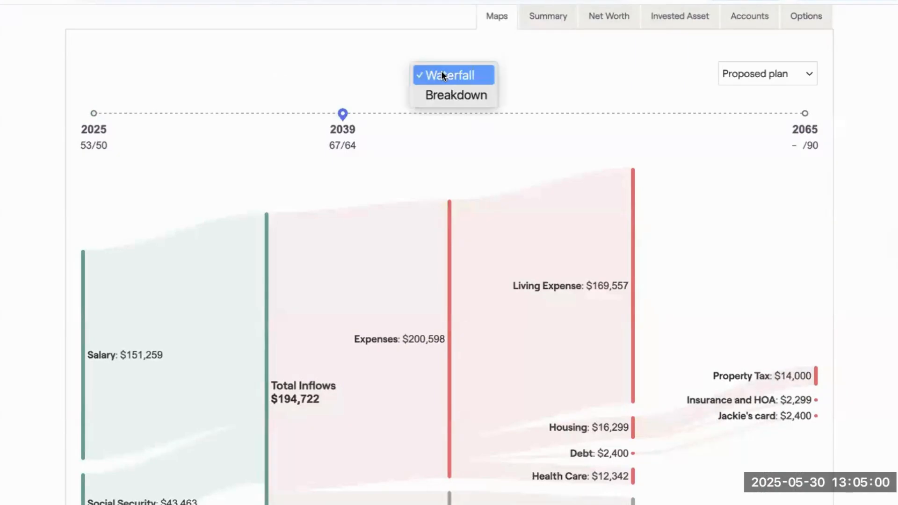
left_click(462, 96)
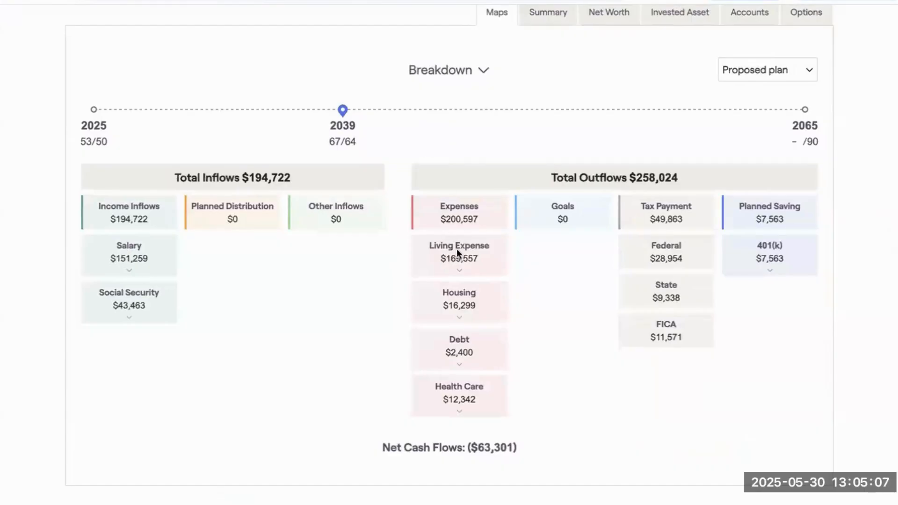
left_click(462, 271)
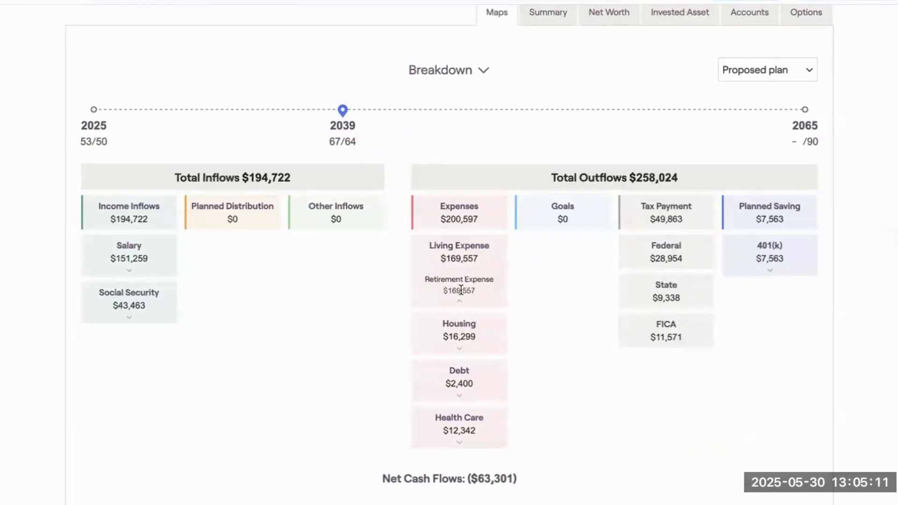
left_click(458, 351)
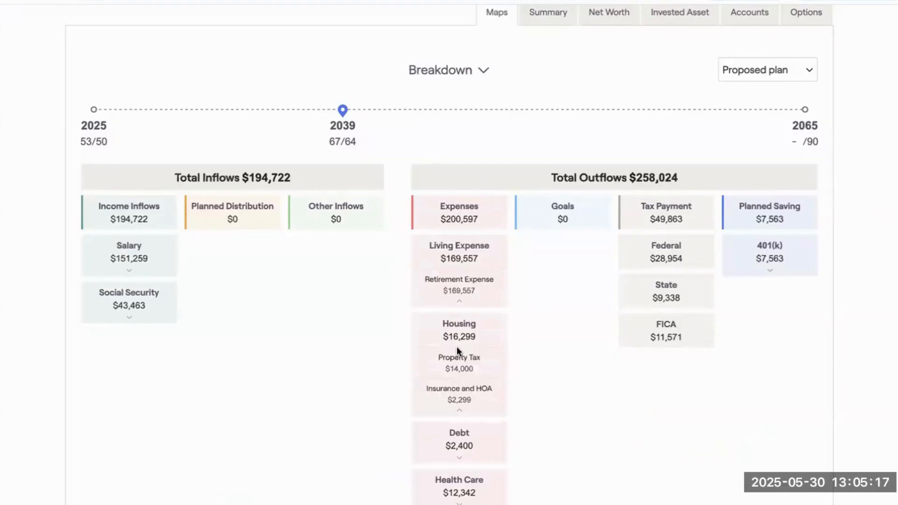
Review the yearly Summary, Net Worth and Invested Asset cash flow tables of the proposed plan.
scroll(456, 346, "up", 1)
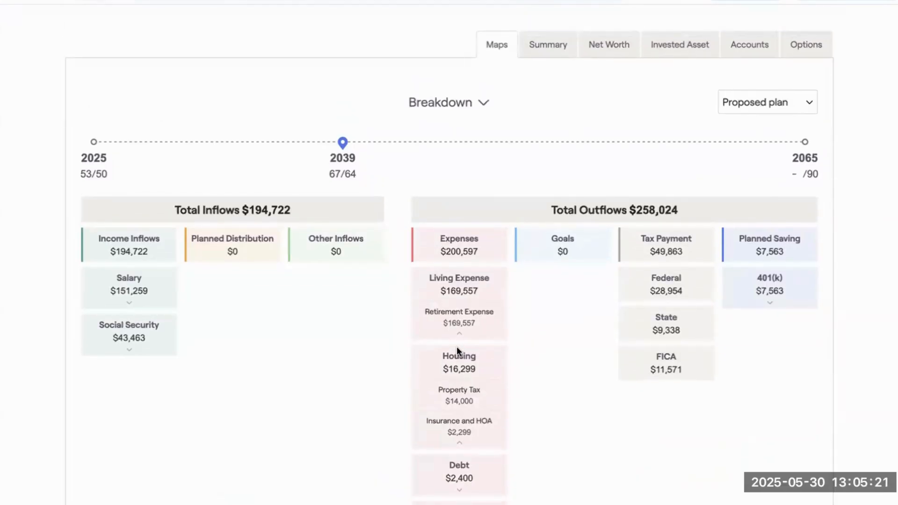
scroll(456, 350, "up", 2)
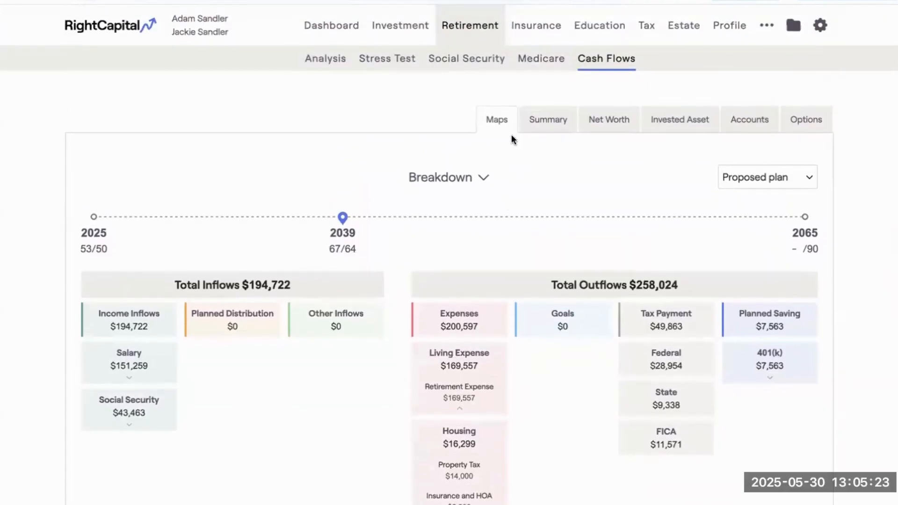
left_click(560, 125)
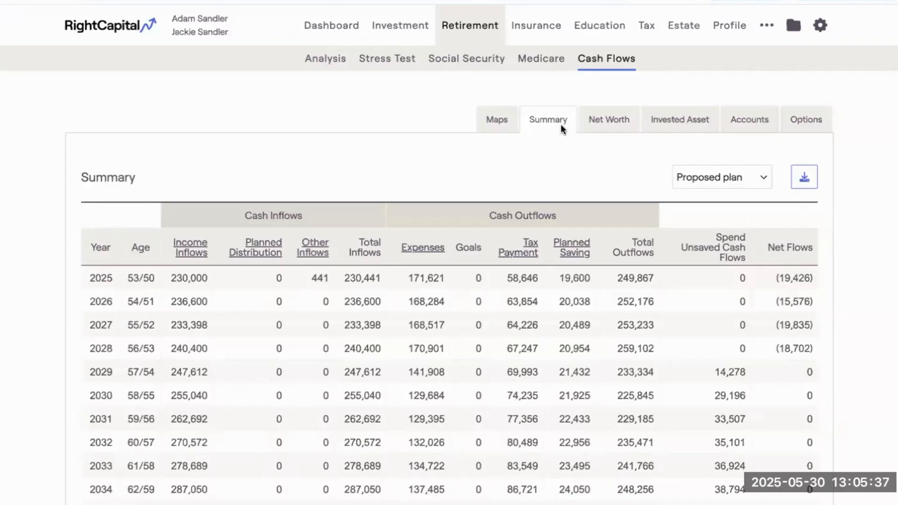
left_click(608, 124)
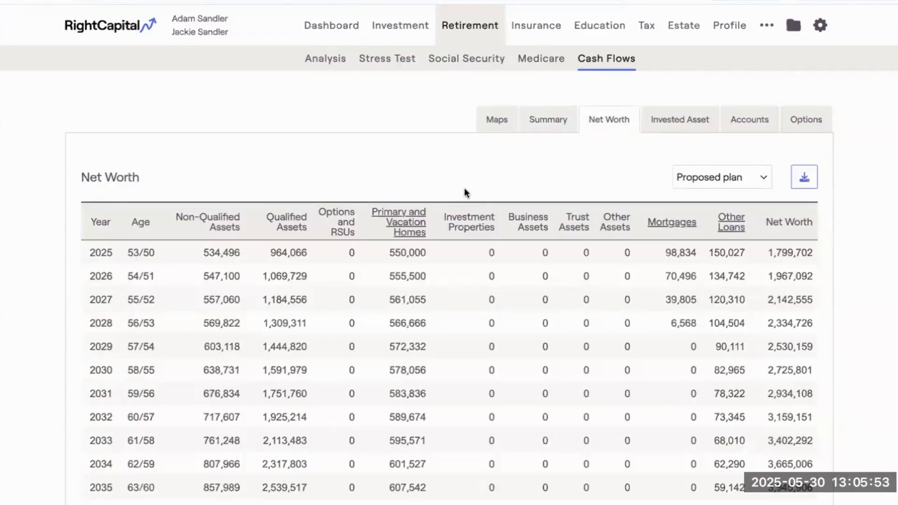
left_click(678, 117)
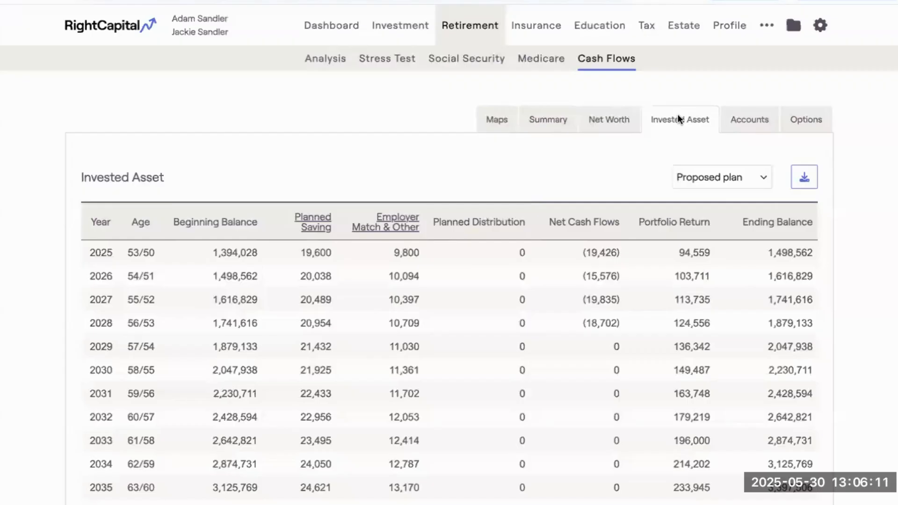
View the account-level Net cash flows table and return it to Ending balance by accounts.
left_click(754, 121)
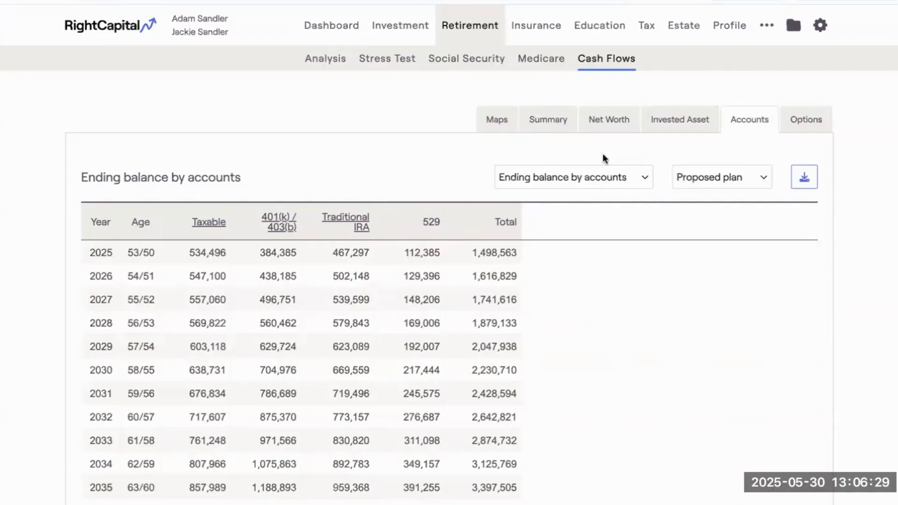
left_click(616, 178)
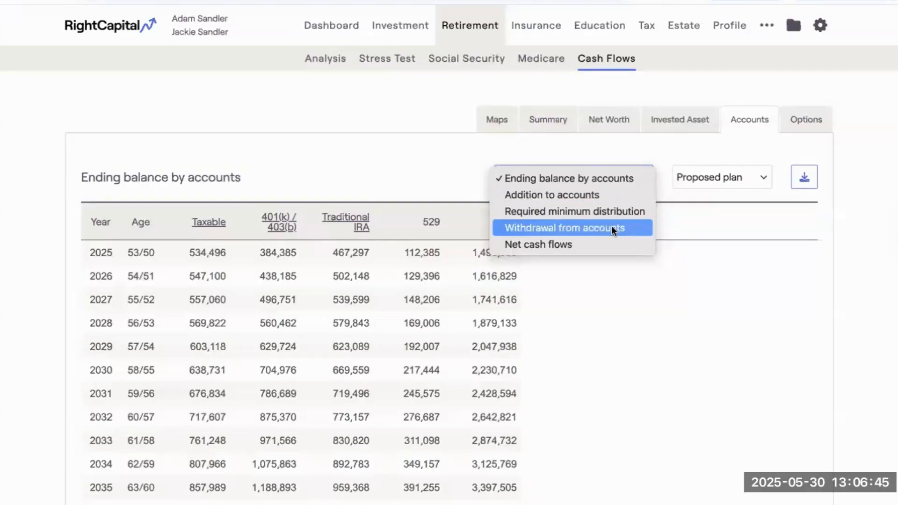
left_click(596, 241)
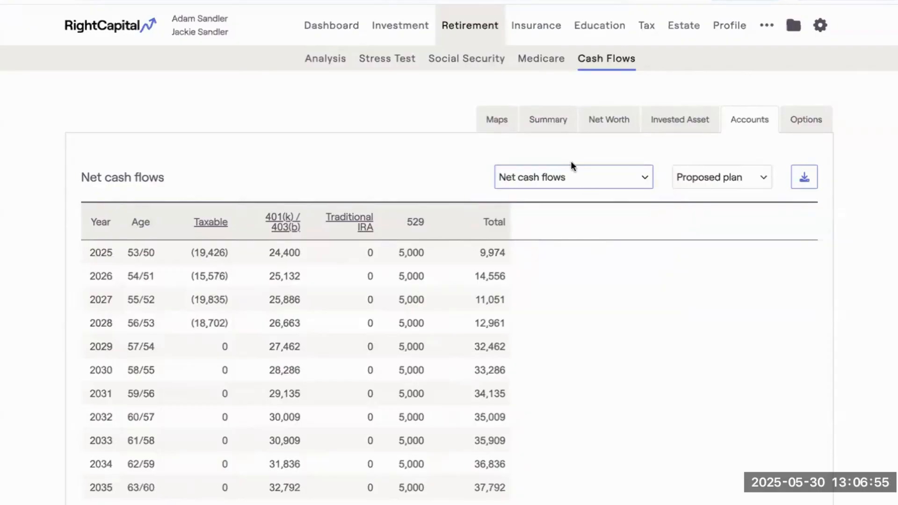
left_click(573, 176)
left_click(563, 114)
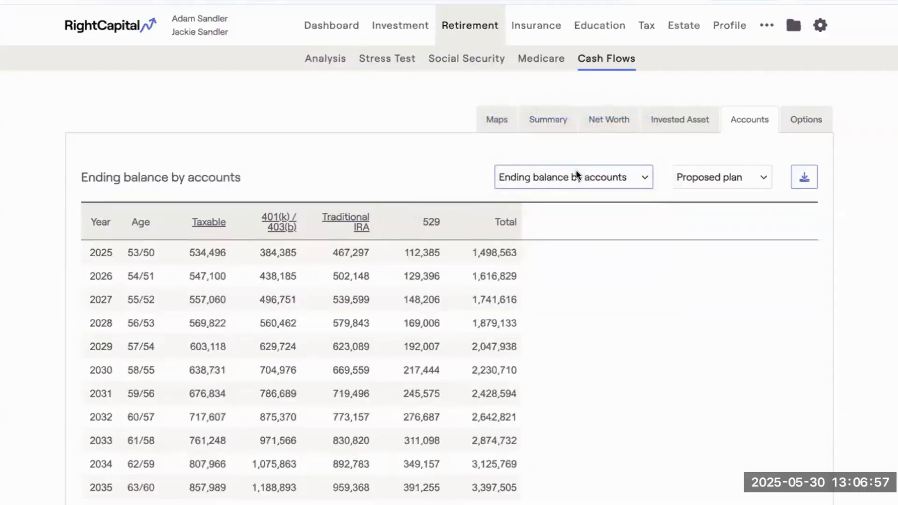
left_click(574, 177)
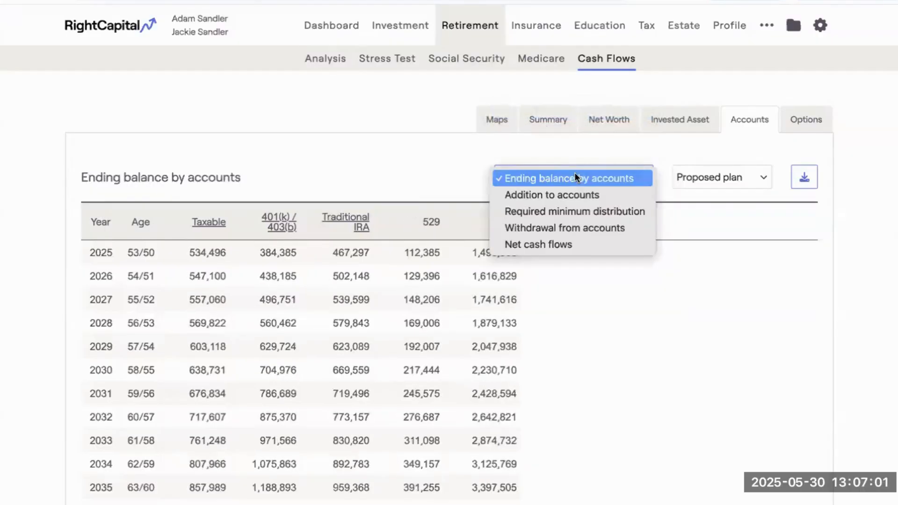
left_click(585, 153)
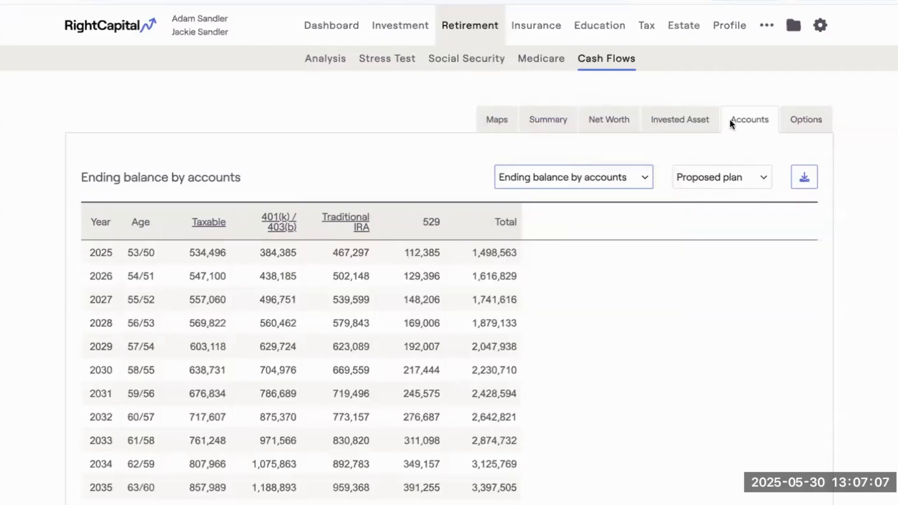
View the stock Options projection table and return to the cash flow maps.
left_click(796, 122)
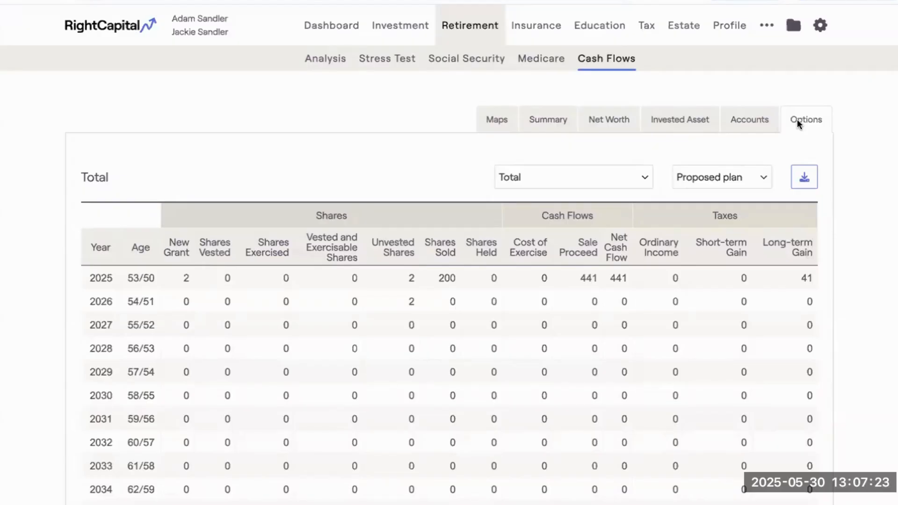
left_click(506, 120)
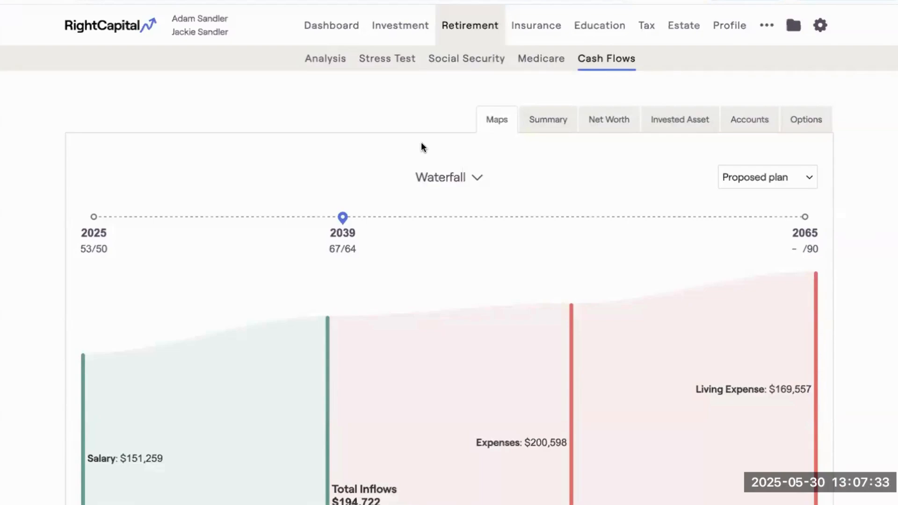
View the yearly Summary cash flow table and the Planning method options in the client's Methodology settings.
left_click(536, 125)
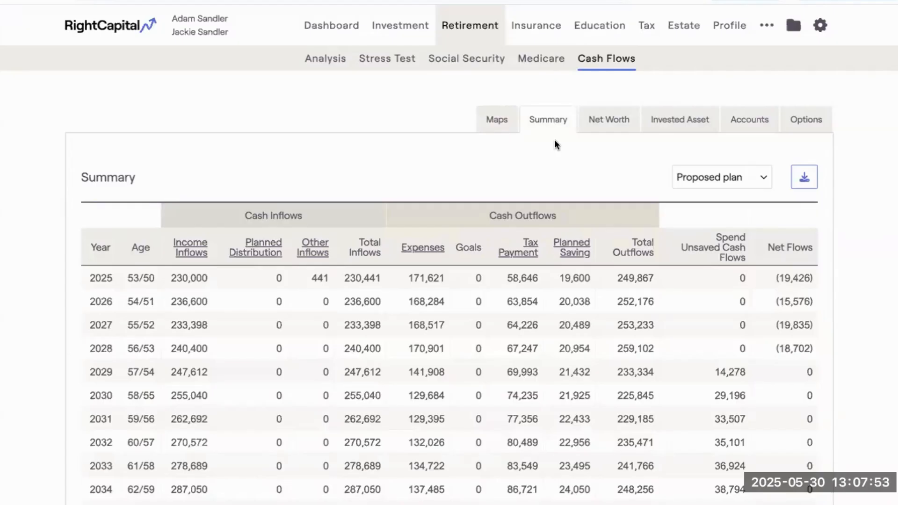
left_click(822, 28)
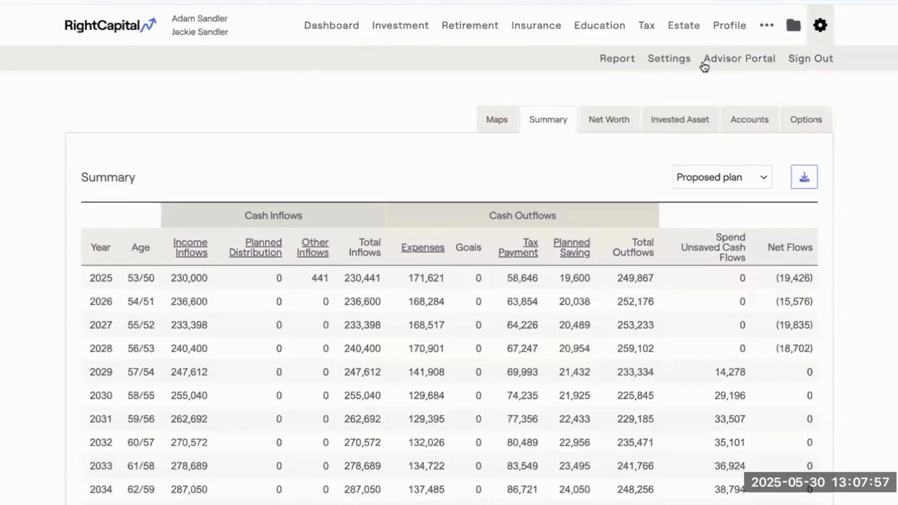
left_click(672, 63)
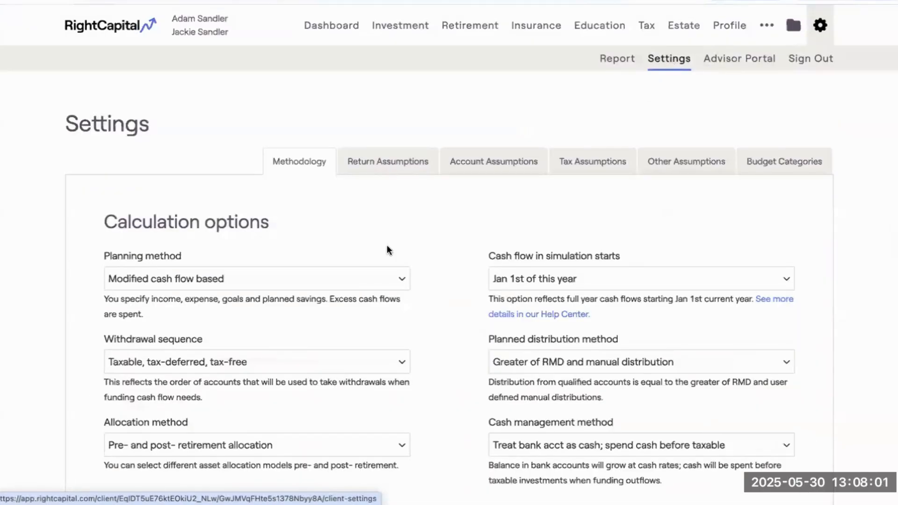
scroll(274, 270, "down", 1)
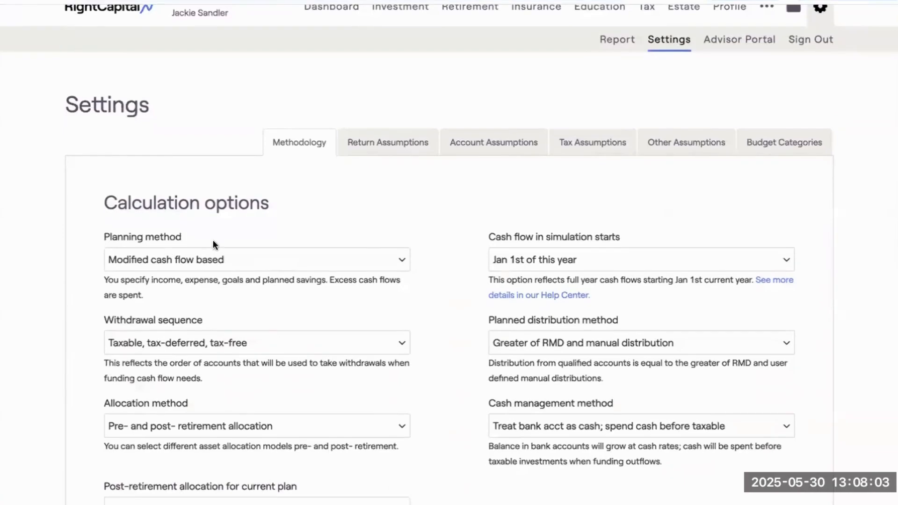
left_click(187, 261)
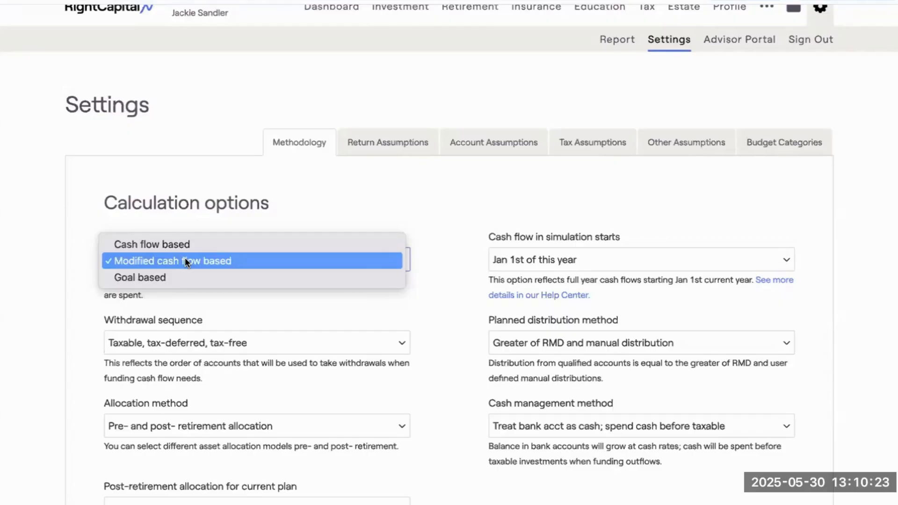
left_click(237, 259)
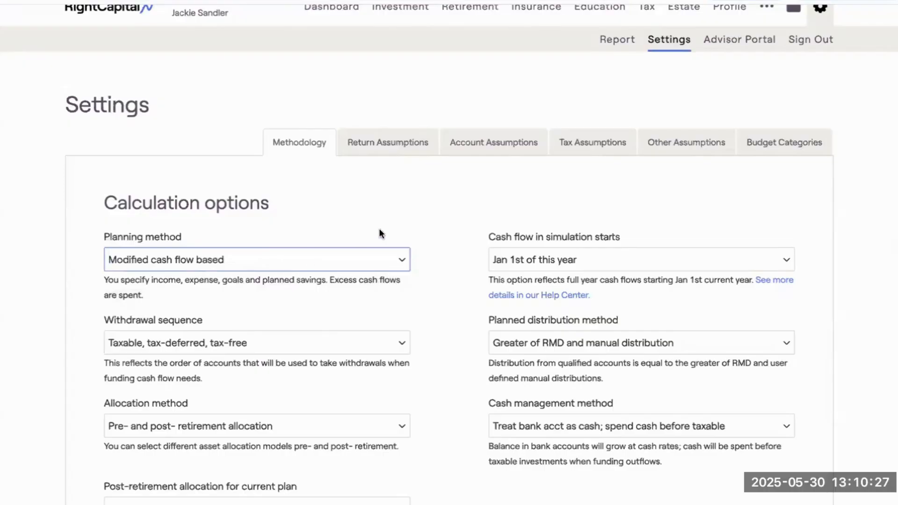
Recheck the Planning method options and return to the yearly Summary table of the retirement cash flows.
scroll(379, 229, "up", 1)
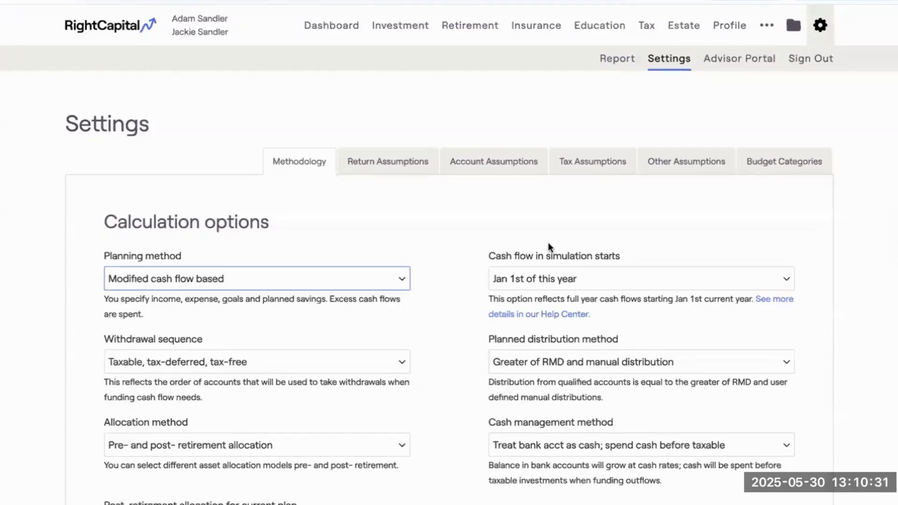
left_click(325, 279)
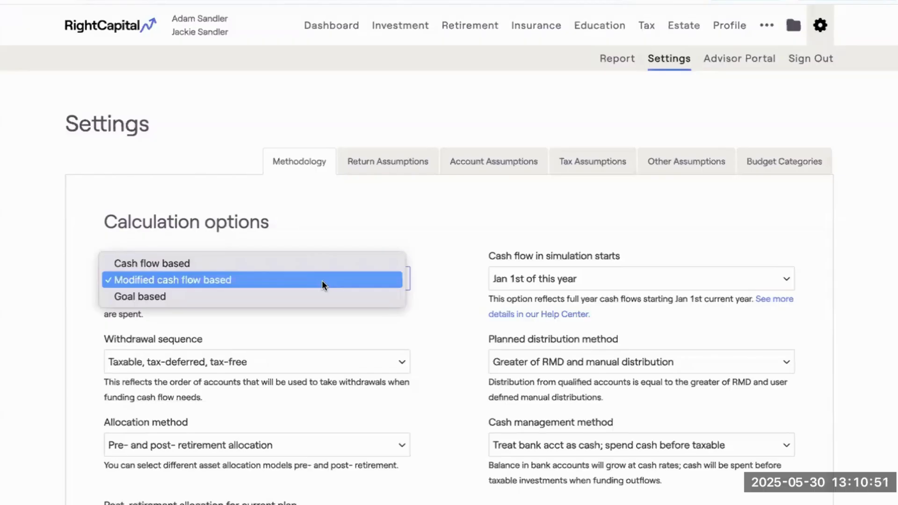
left_click(473, 37)
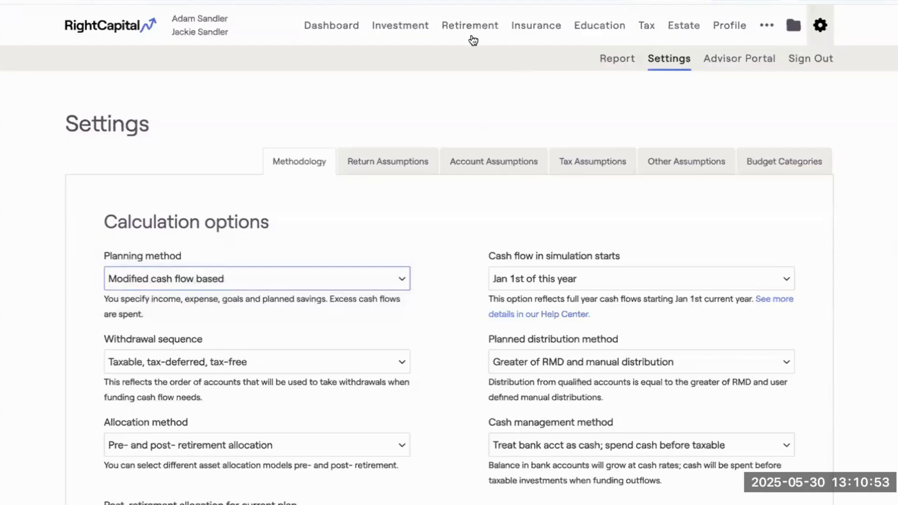
left_click(470, 31)
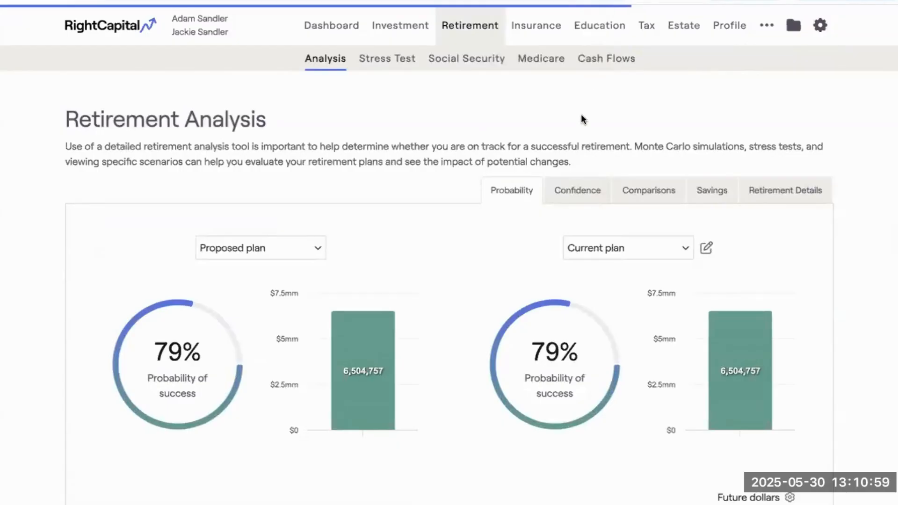
left_click(547, 121)
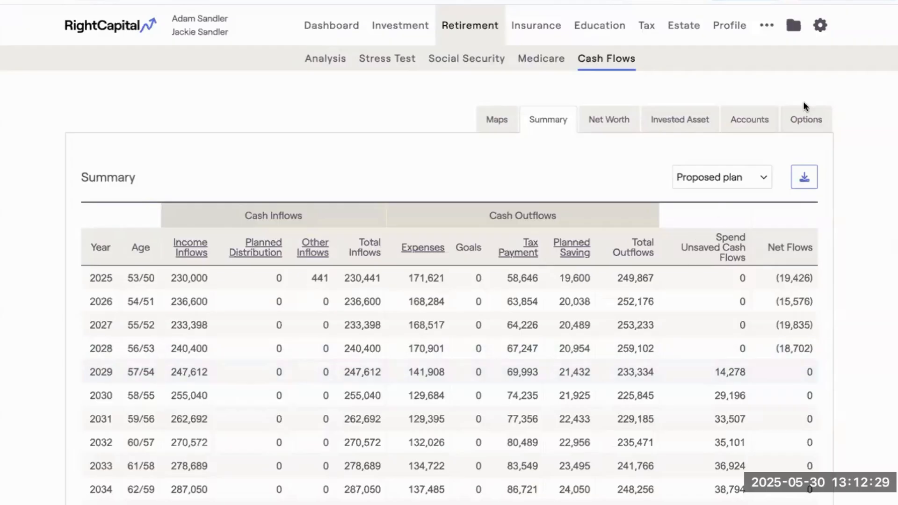
Set the client's planning method to Cash flow based in the Methodology settings.
left_click(821, 29)
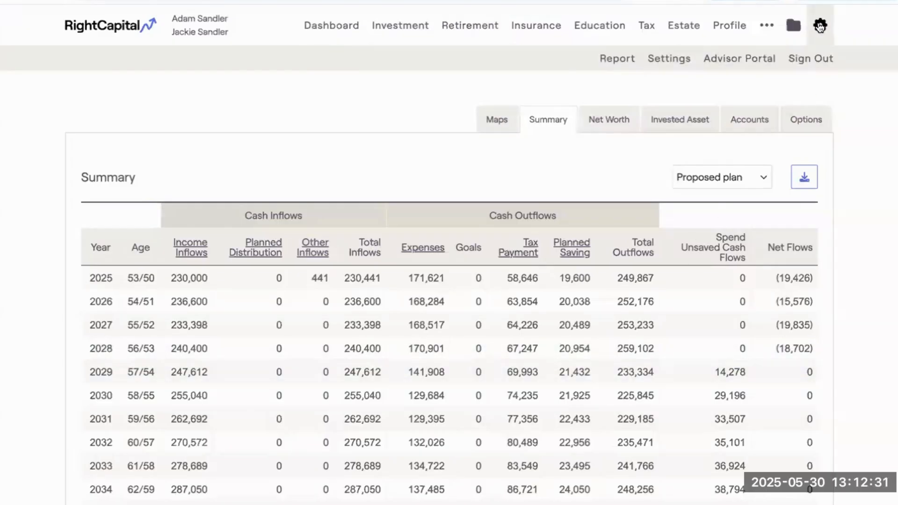
left_click(657, 67)
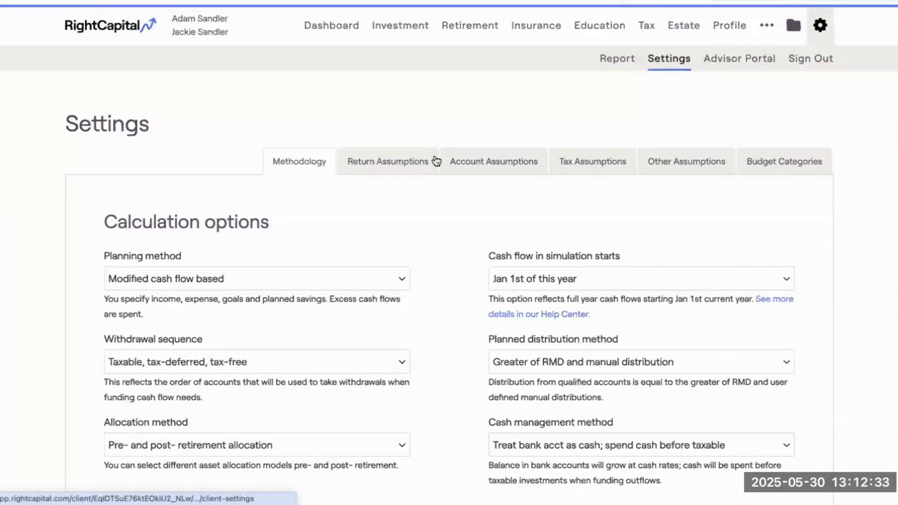
left_click(162, 276)
left_click(168, 264)
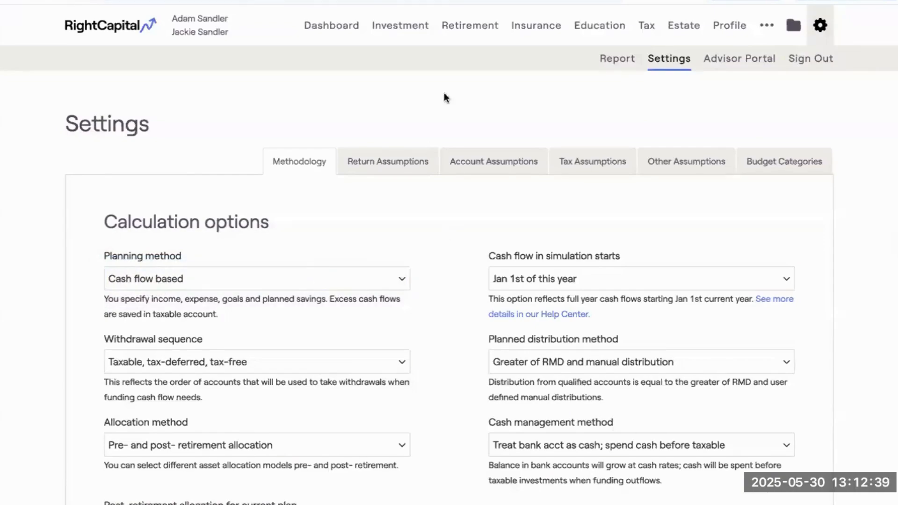
Review the retirement probability of success and the yearly Summary cash flow table under the Cash flow based method.
left_click(463, 33)
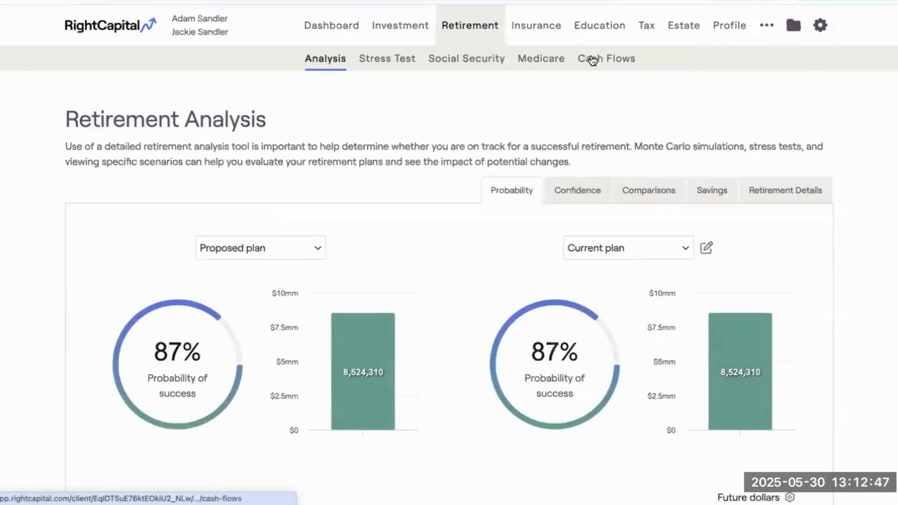
left_click(592, 60)
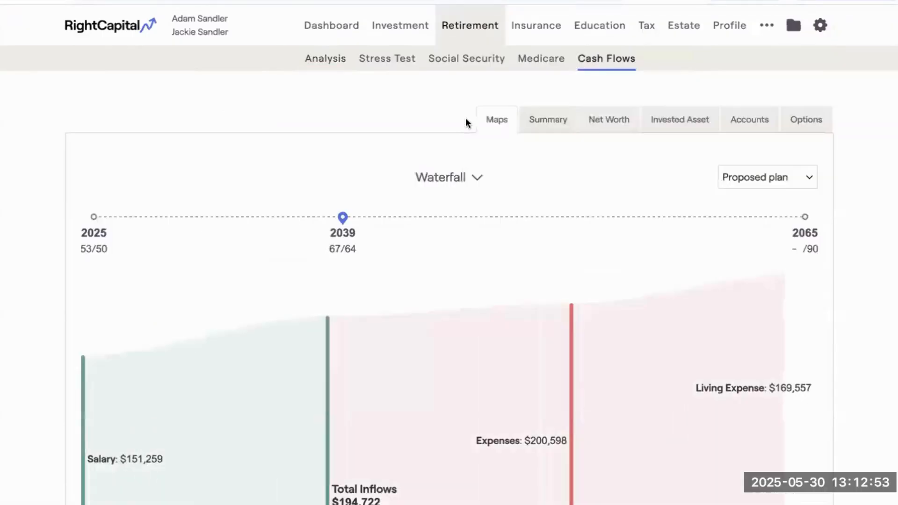
left_click(548, 121)
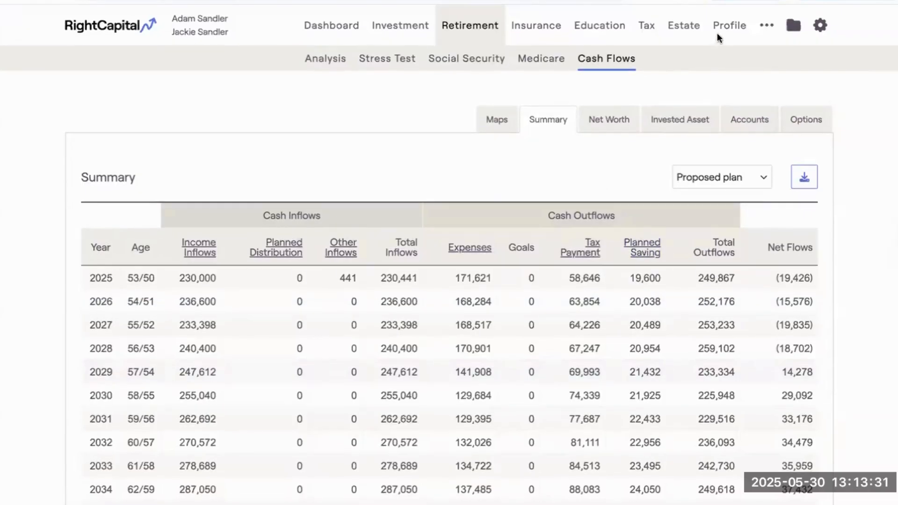
Set the client's planning method back to Modified cash flow based in the Methodology settings.
mouse_move(822, 26)
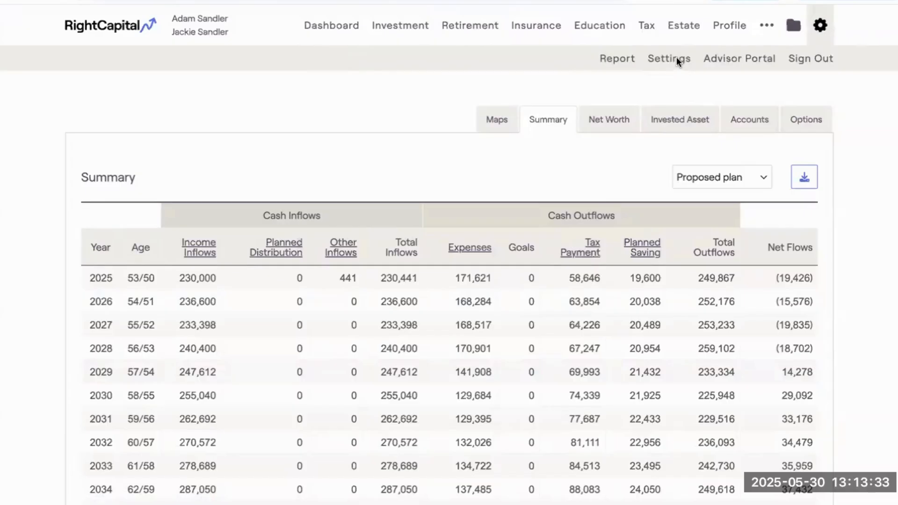
left_click(677, 59)
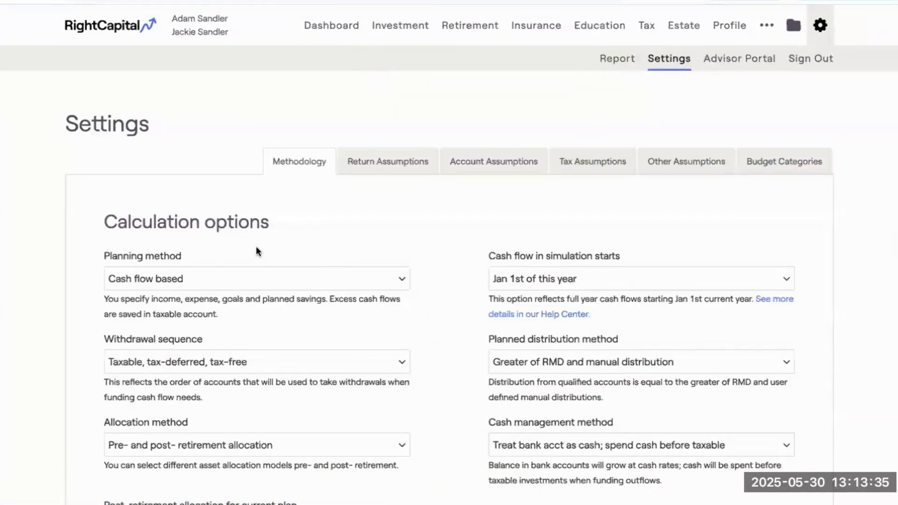
left_click(185, 279)
left_click(177, 296)
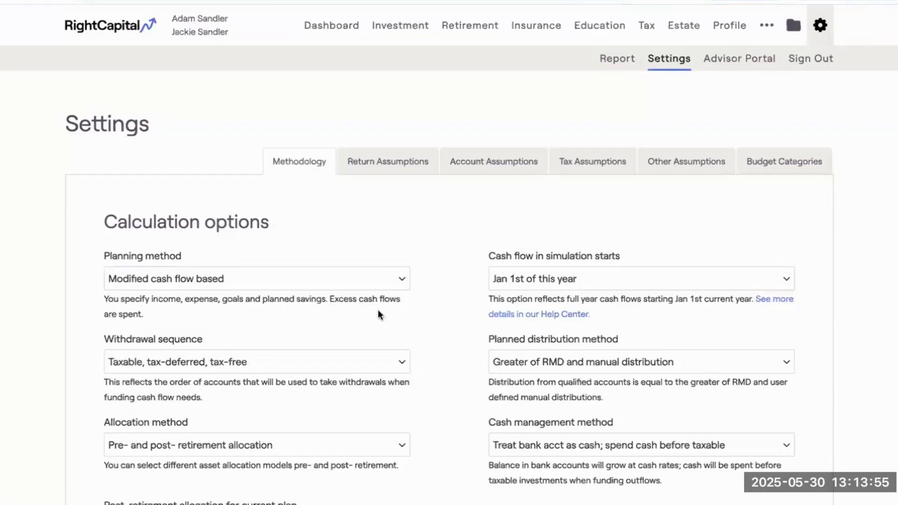
Expand the Action Items of the Retirement Analysis and review the proposed plan's goals, income, savings, expenses and strategies.
left_click(479, 26)
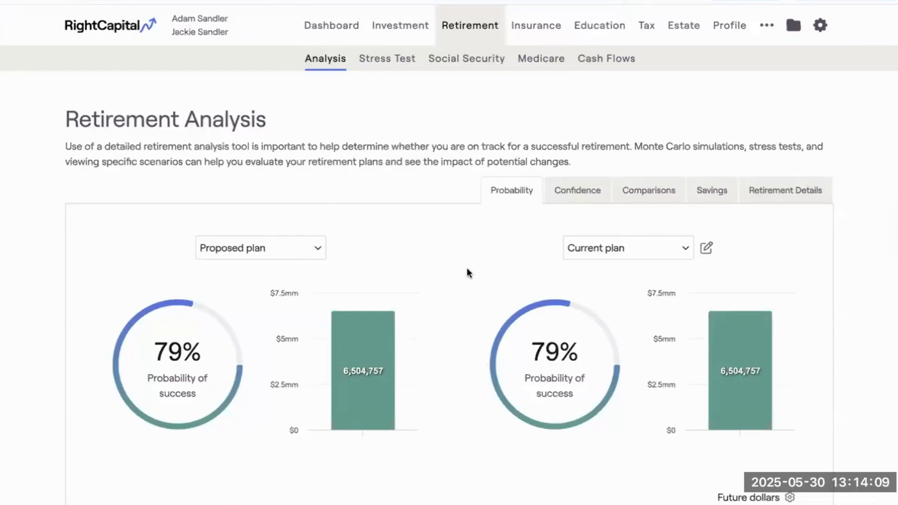
scroll(449, 306, "down", 1)
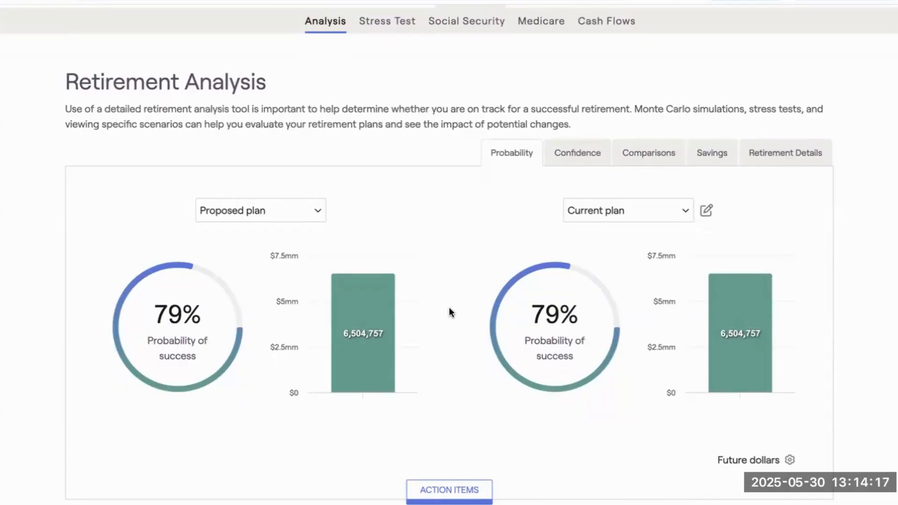
scroll(467, 318, "down", 1)
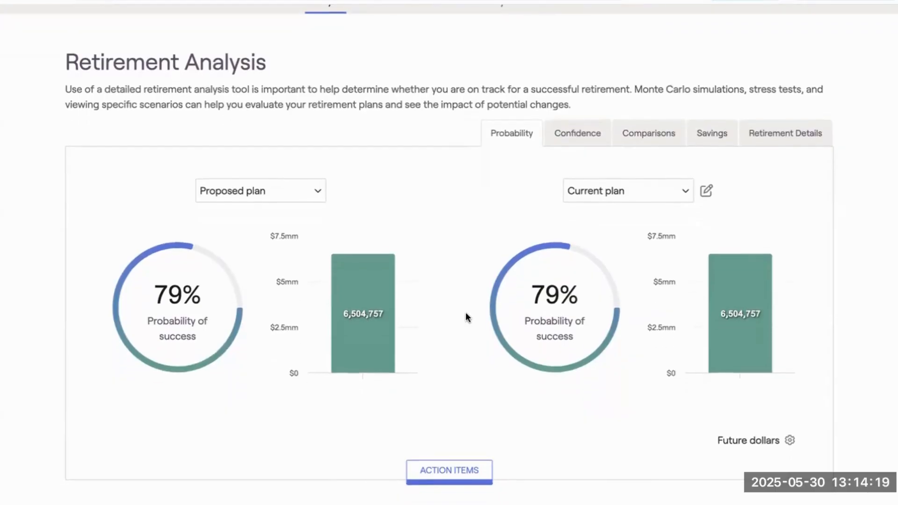
left_click(465, 470)
scroll(485, 429, "down", 3)
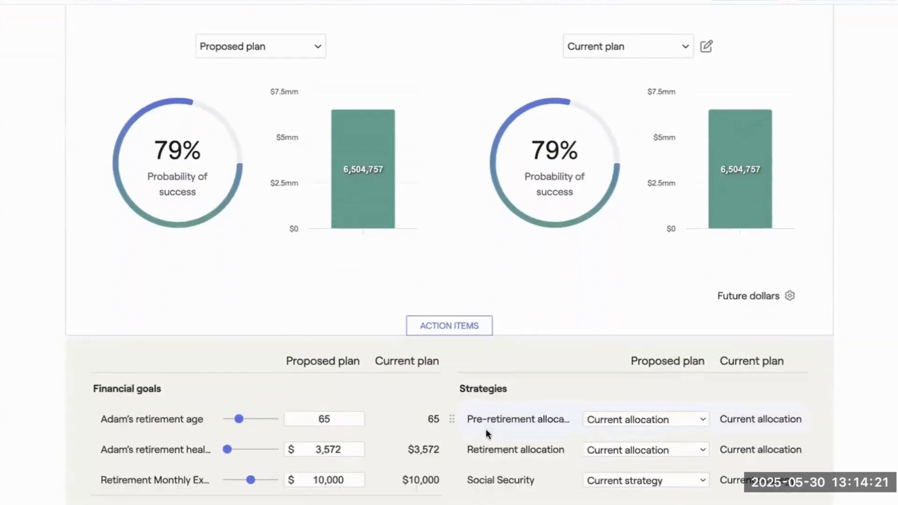
scroll(486, 429, "down", 6)
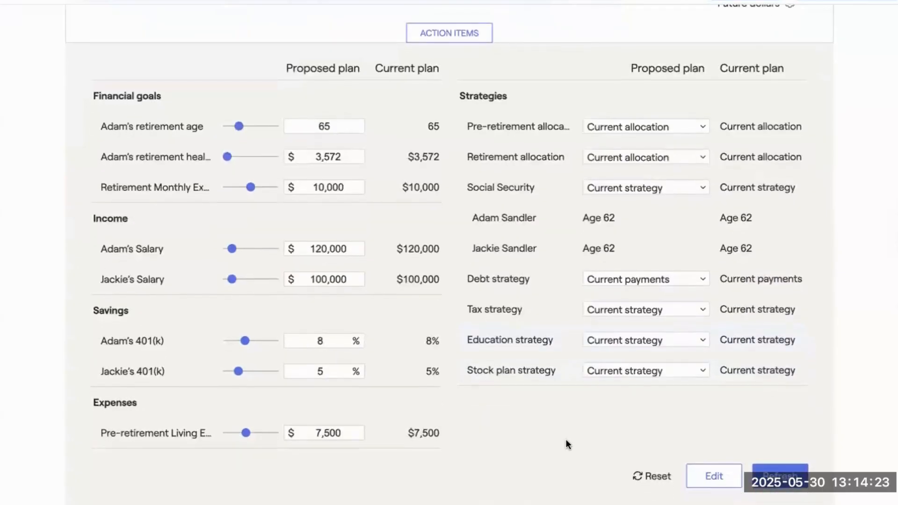
scroll(585, 445, "down", 1)
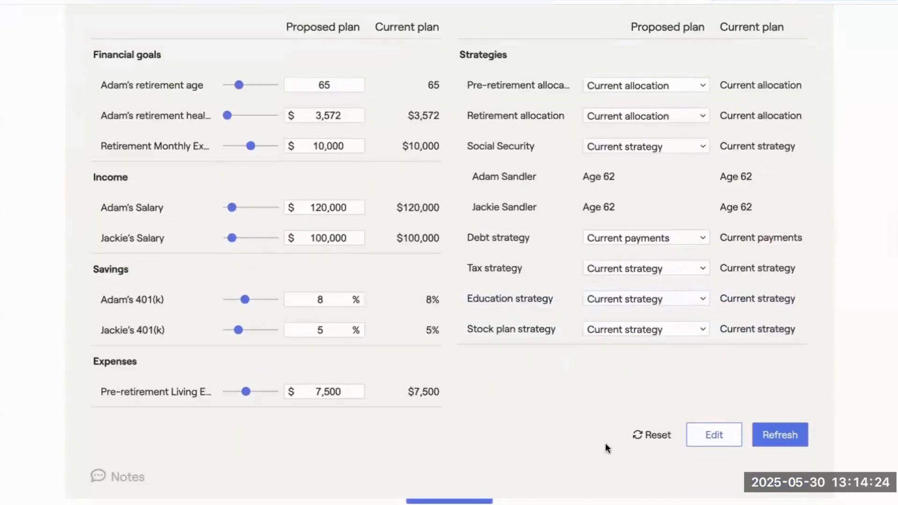
Add a new Taxable savings item to the proposed plan's action items.
left_click(714, 435)
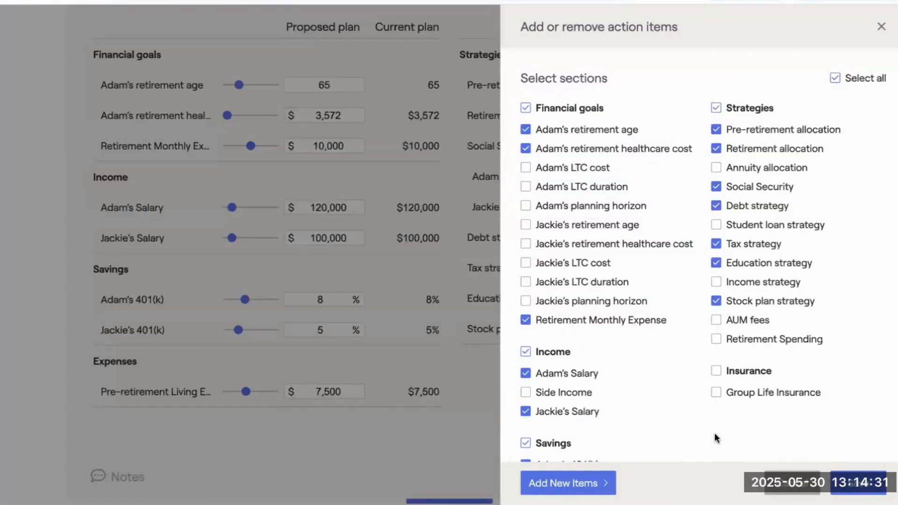
left_click(579, 489)
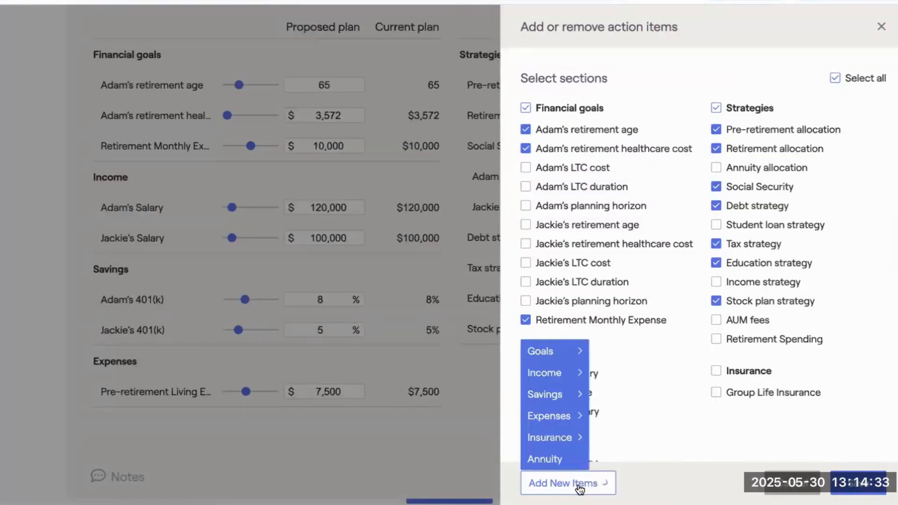
mouse_move(584, 395)
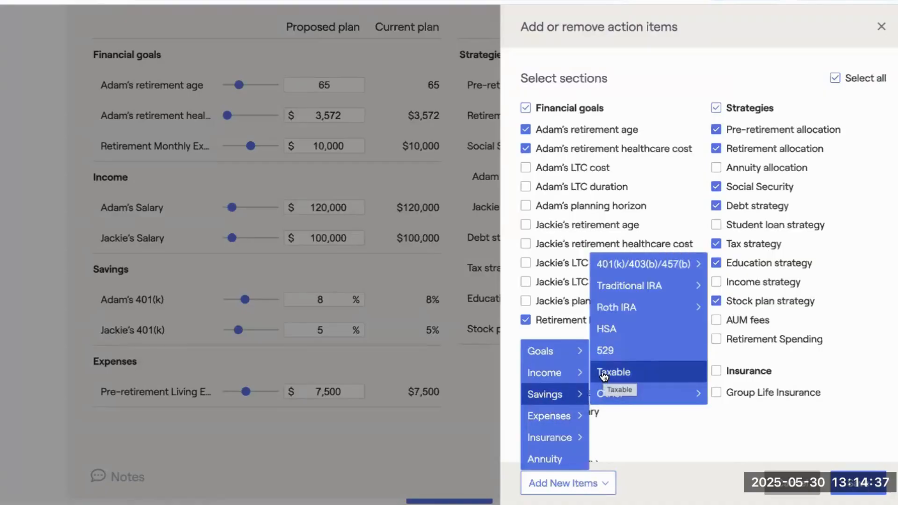
left_click(634, 372)
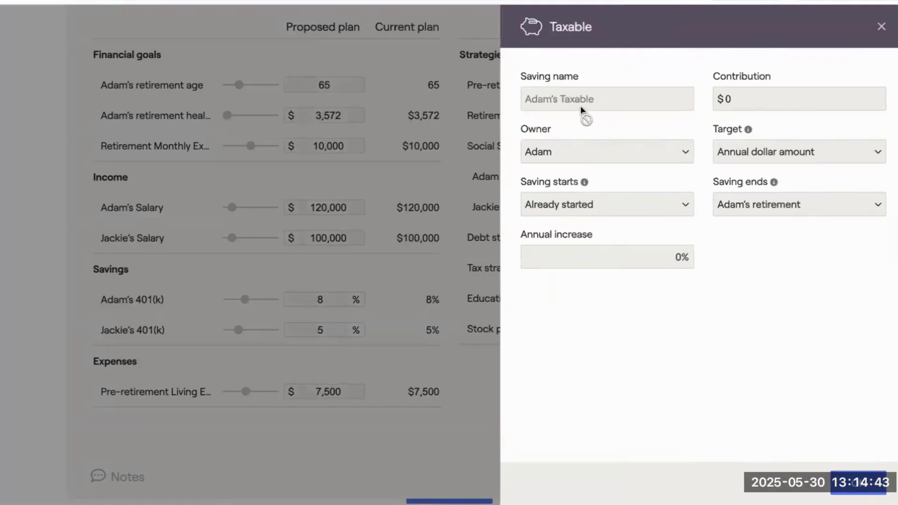
Set the new taxable saving's contribution to $15,000 with saving ending at the client's retirement, and save it to the proposed plan.
left_click(739, 99)
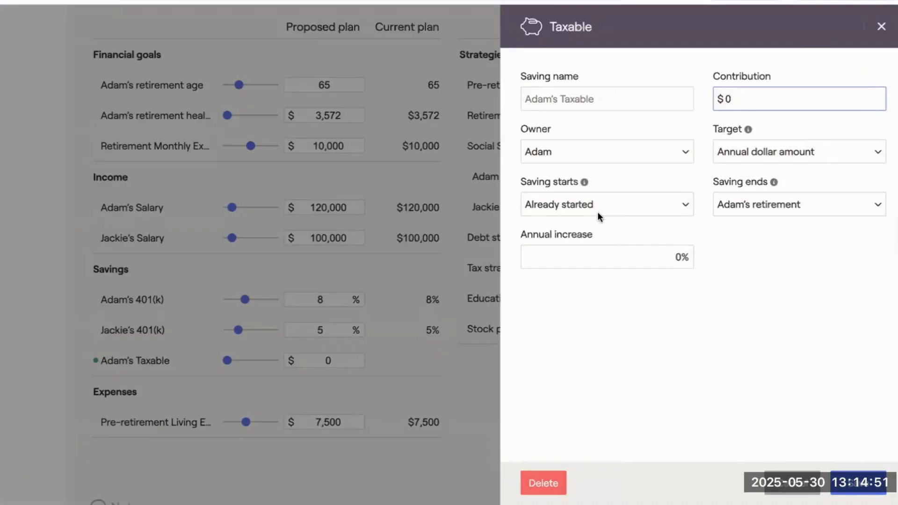
left_click(807, 208)
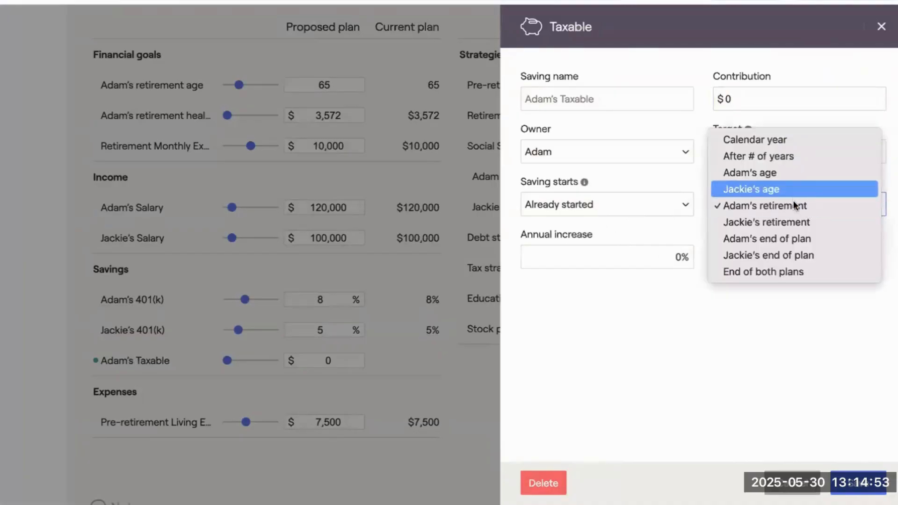
left_click(793, 205)
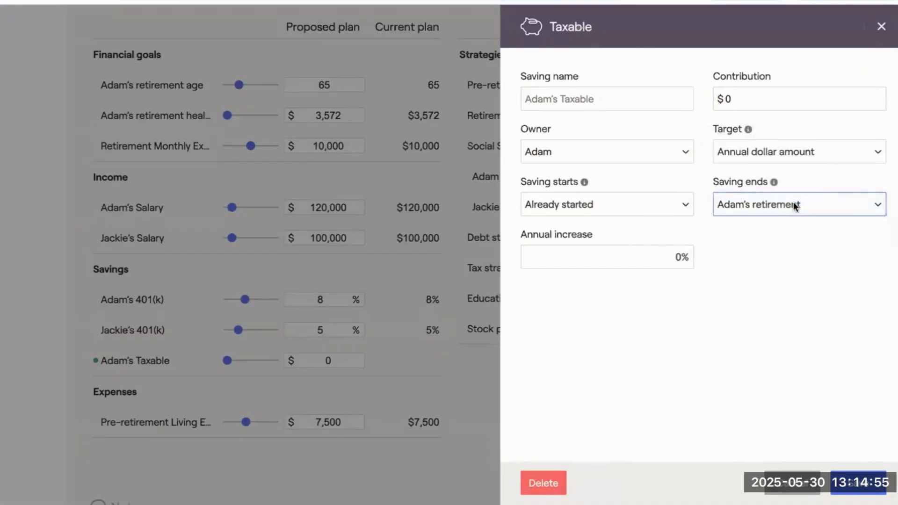
left_click(859, 489)
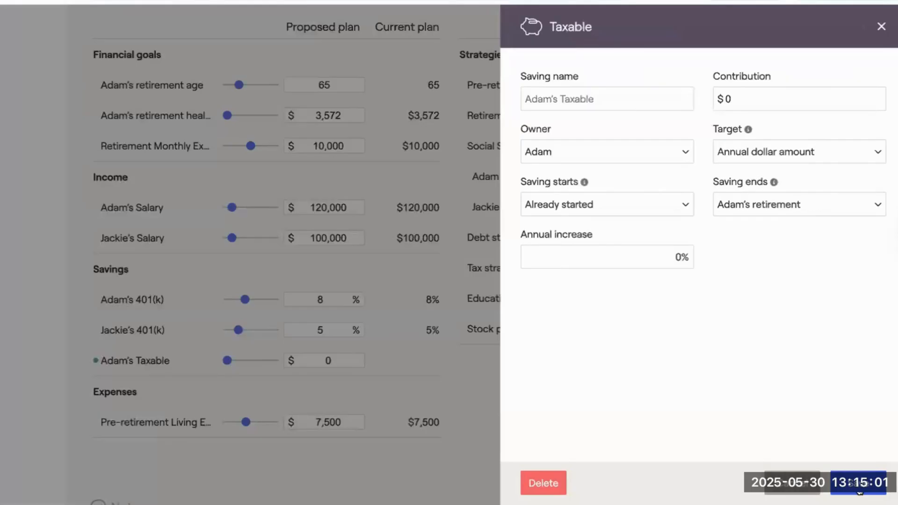
left_click(752, 96)
type("15,000")
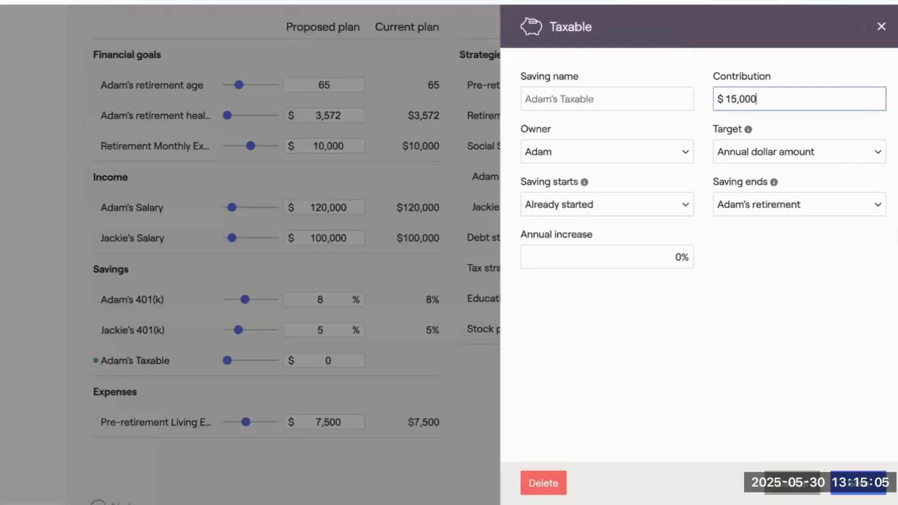
key("Return")
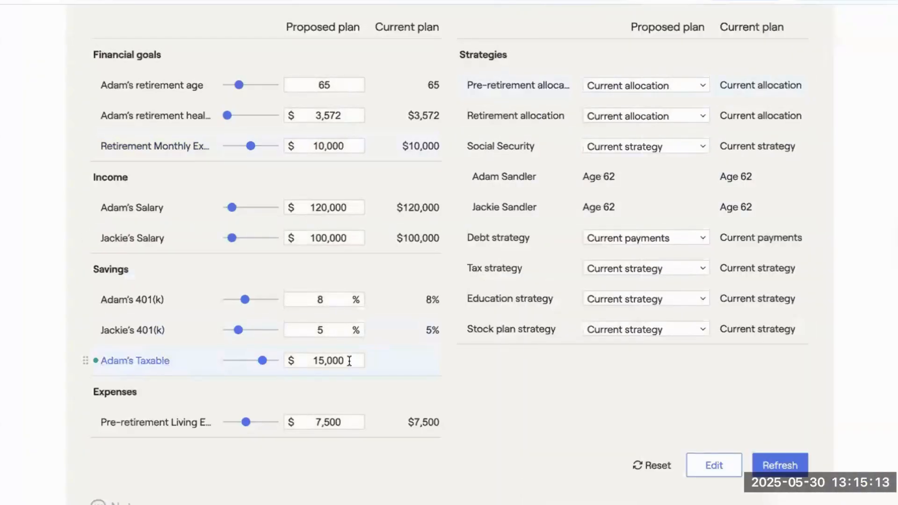
Set the proposed plan's annual taxable savings to $20,000 and recalculate the retirement analysis.
left_click_drag(349, 360, 311, 360)
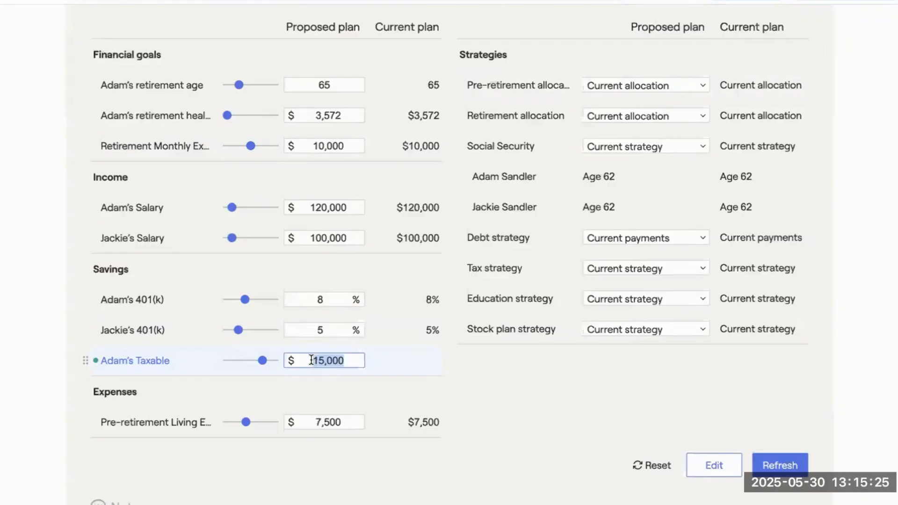
left_click(345, 362)
left_click(322, 361)
key("ctrl+a")
type("20,00")
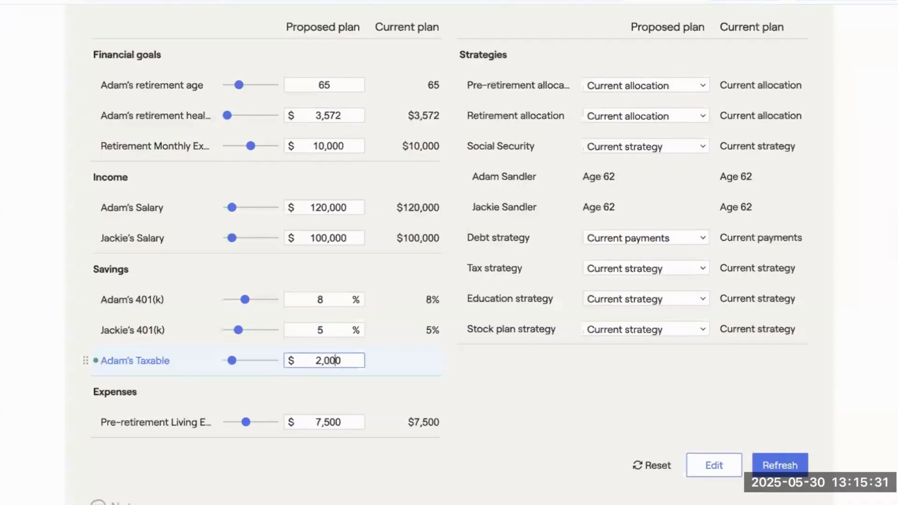
type("0")
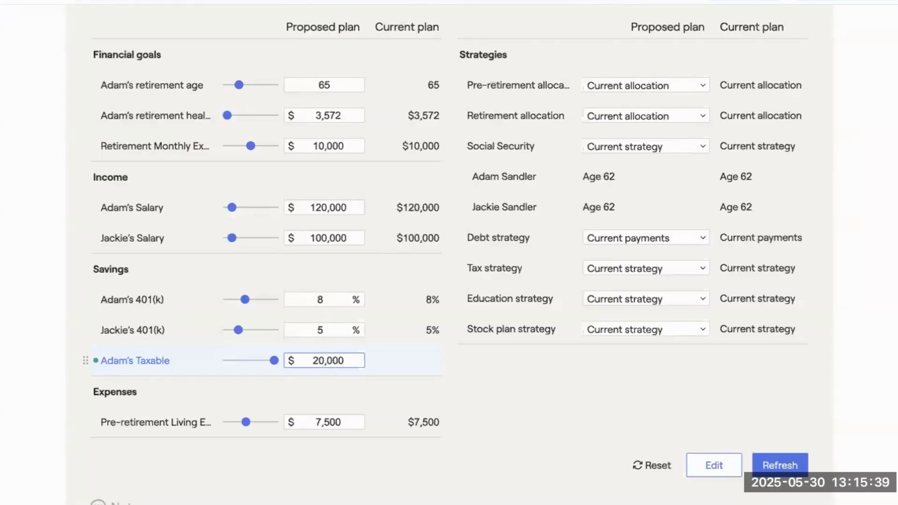
left_click(794, 468)
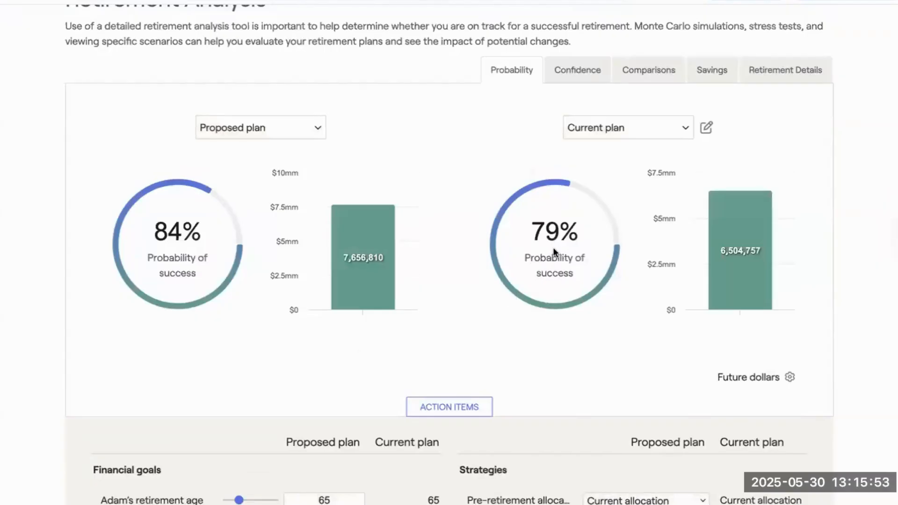
Compare the probability of success and median ending portfolio between the proposed and current plans, plus the action items behind them.
mouse_move(726, 265)
mouse_move(347, 279)
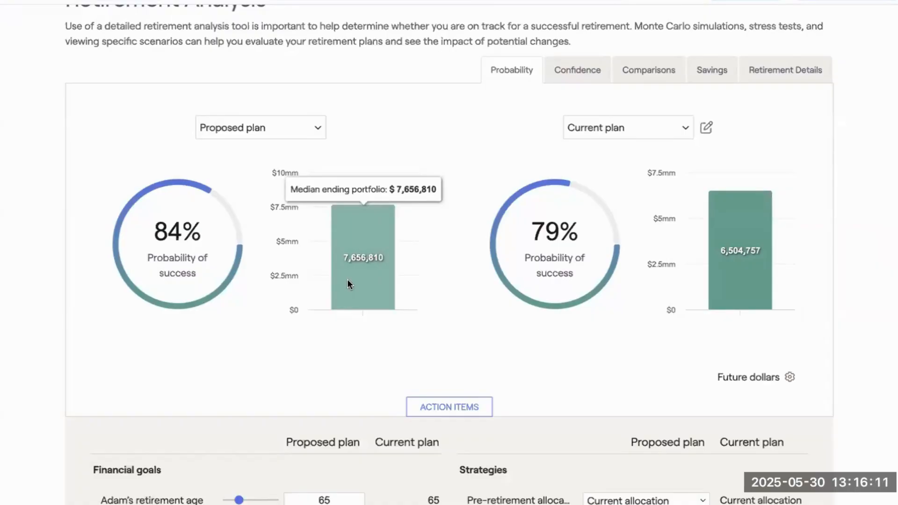
scroll(444, 216, "up", 2)
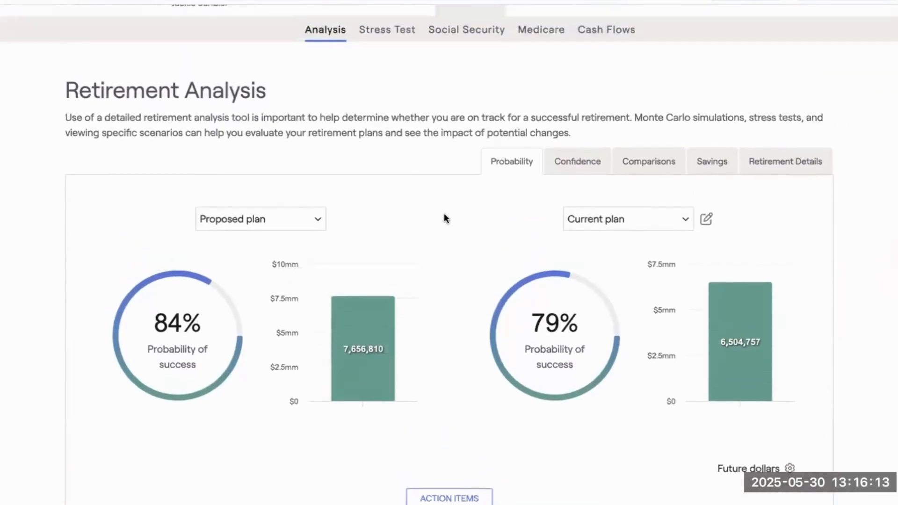
scroll(445, 218, "up", 1)
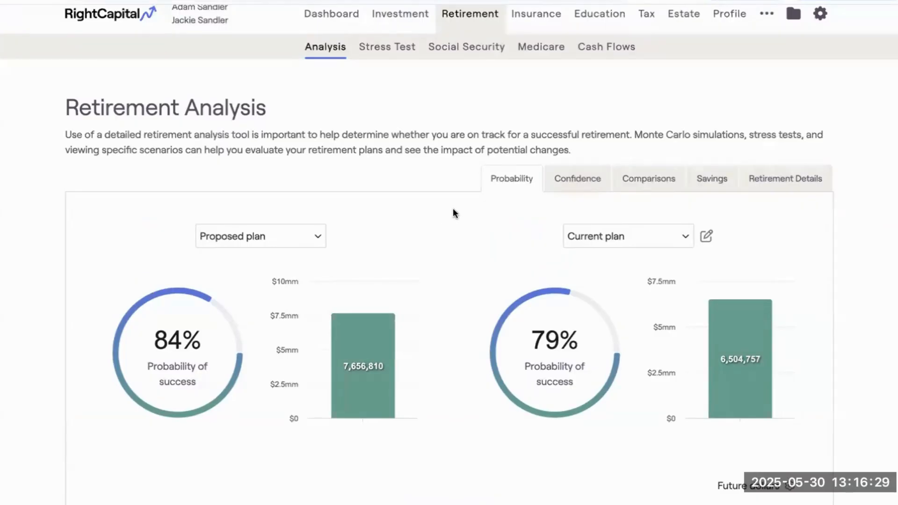
scroll(456, 209, "up", 1)
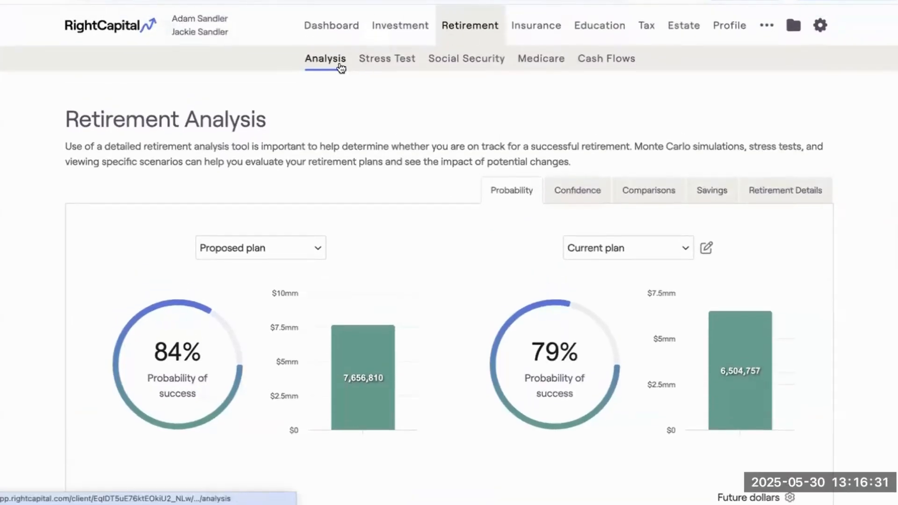
scroll(415, 233, "down", 3)
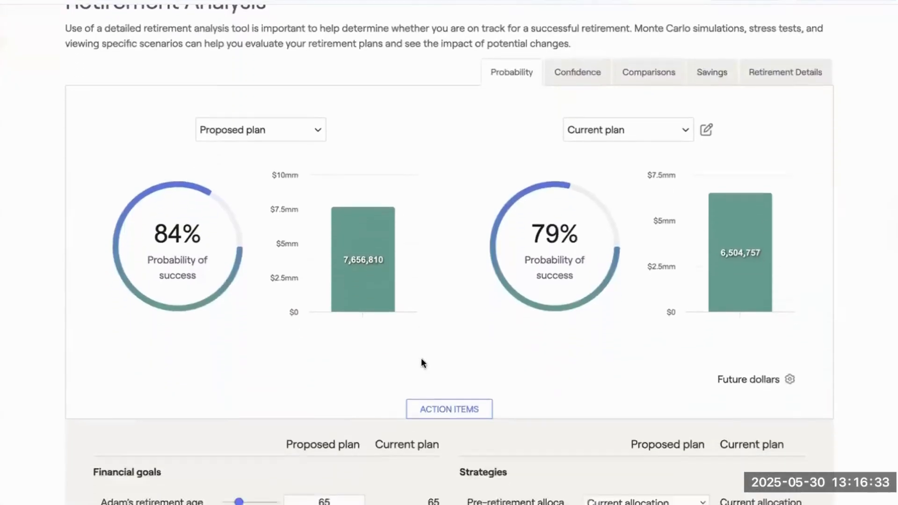
scroll(423, 363, "down", 5)
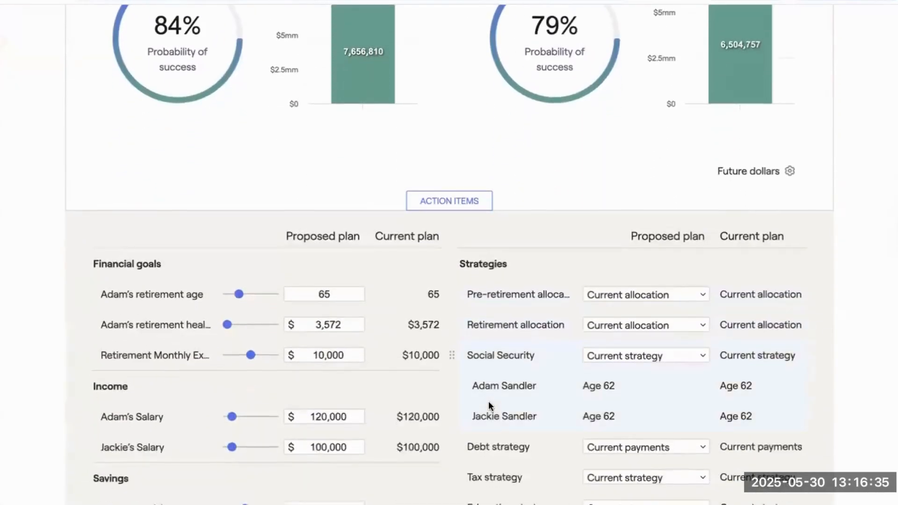
scroll(488, 401, "down", 6)
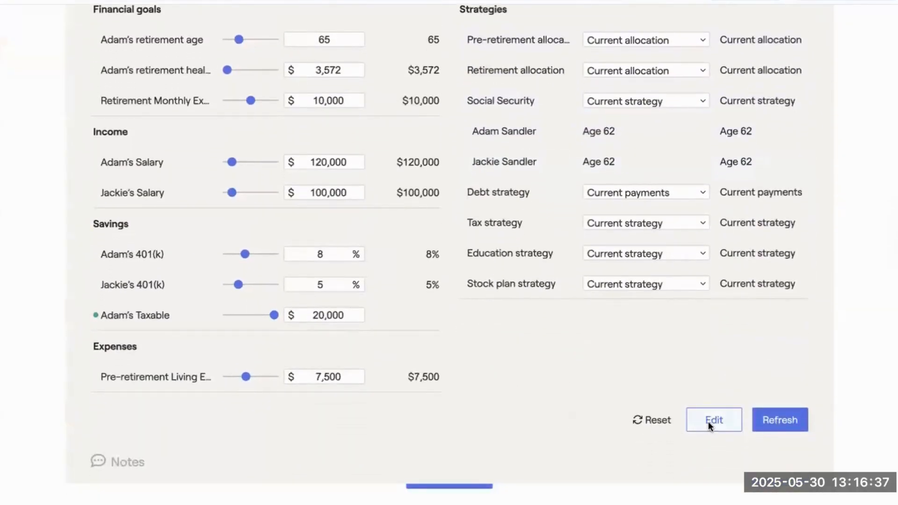
View the Savings types available when adding new action items, and close the action item editor without adding any.
left_click(708, 422)
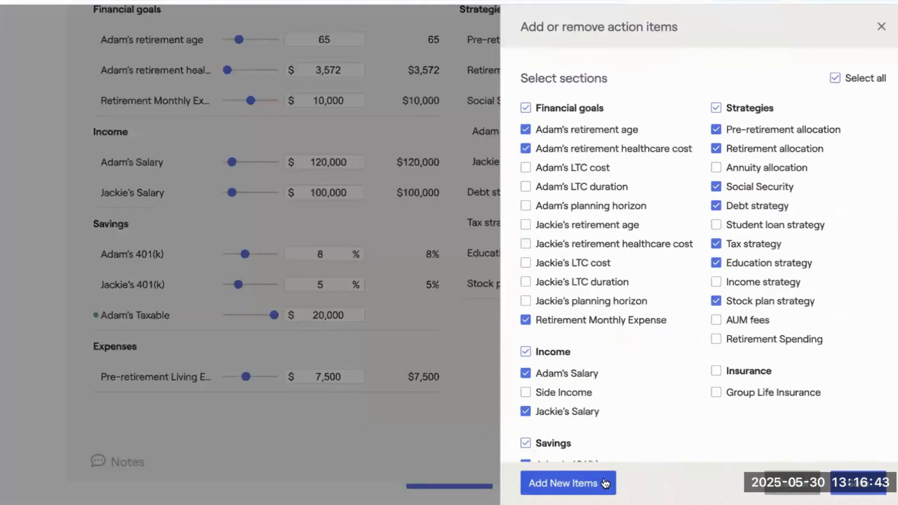
left_click(605, 484)
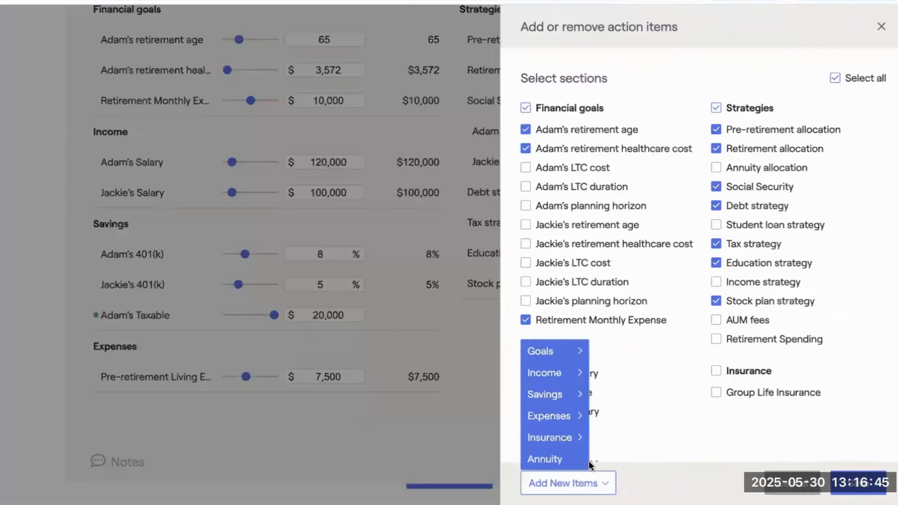
mouse_move(546, 397)
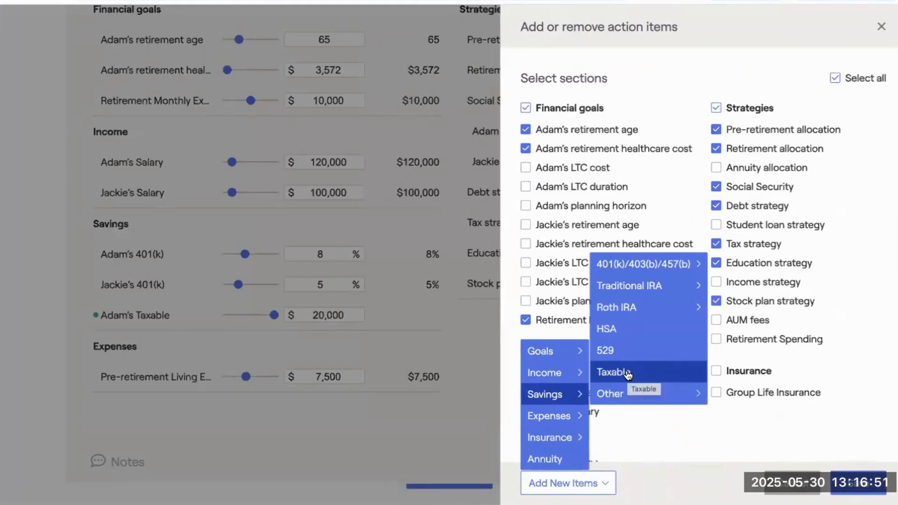
left_click(863, 492)
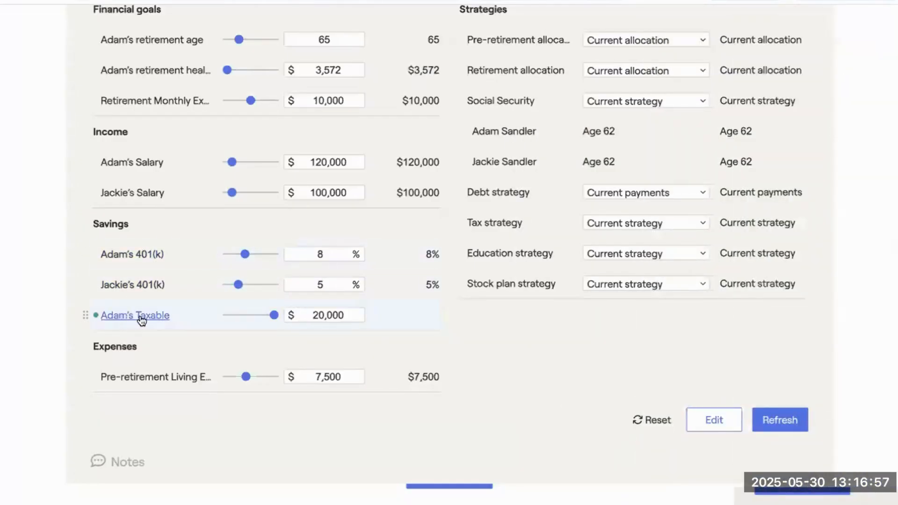
Set the proposed plan's annual taxable savings to $5,000, recalculate the analysis and check the probability of success.
left_click(345, 313)
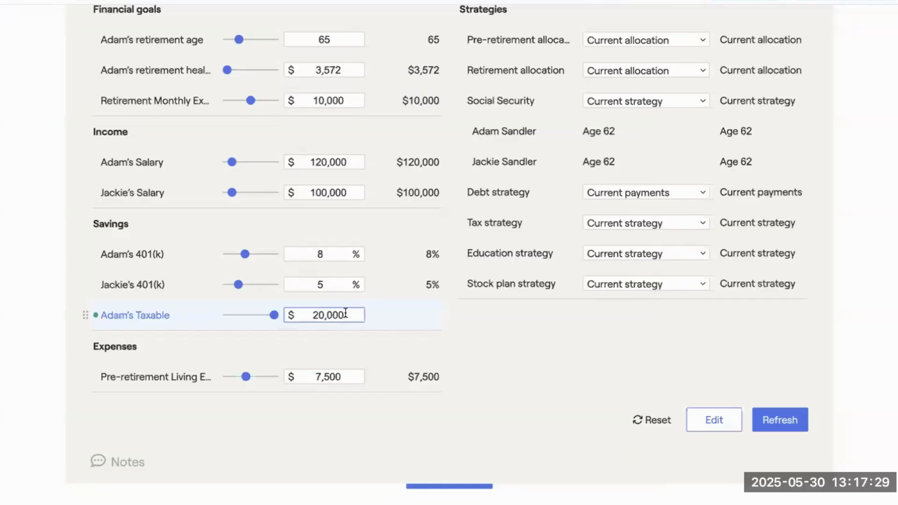
key("BackSpace")
key("BackSpace")
key("BackSpace")
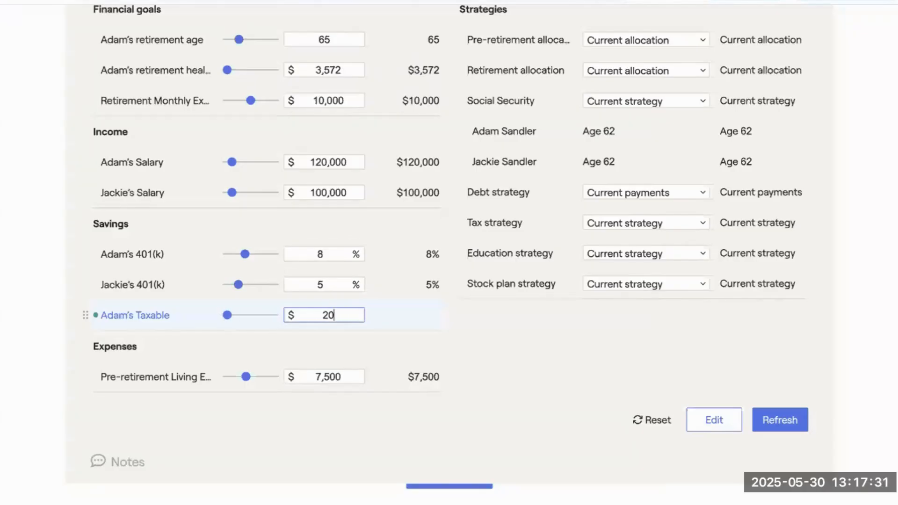
key("BackSpace")
key("BackSpace")
type("5000")
key("Return")
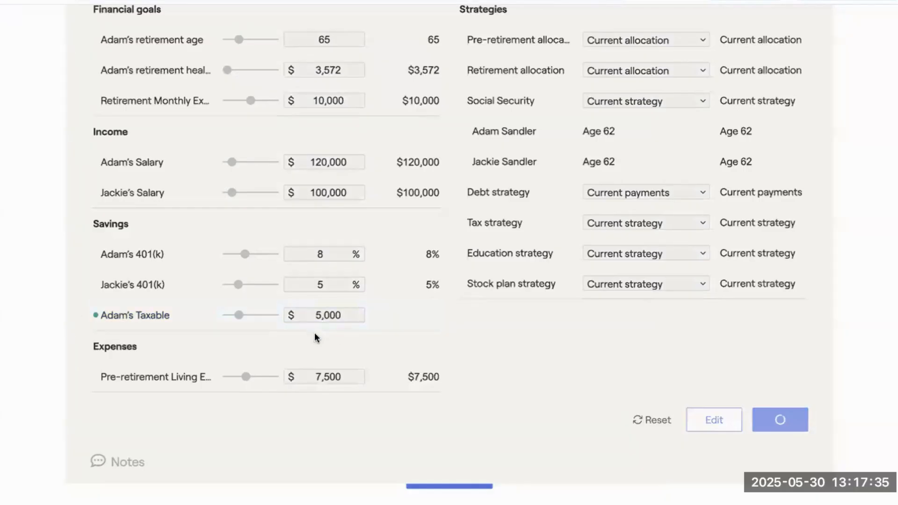
scroll(315, 313, "up", 3)
scroll(314, 308, "up", 6)
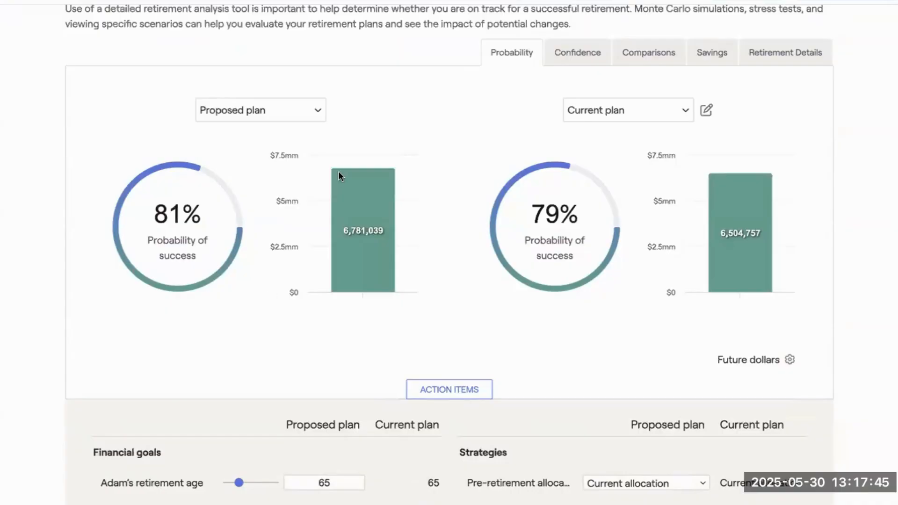
Open the retirement cash flows Summary for the proposed plan and review yearly outflows, Spend Unsaved Cash Flows and Net Flows.
scroll(372, 149, "up", 2)
scroll(481, 83, "up", 1)
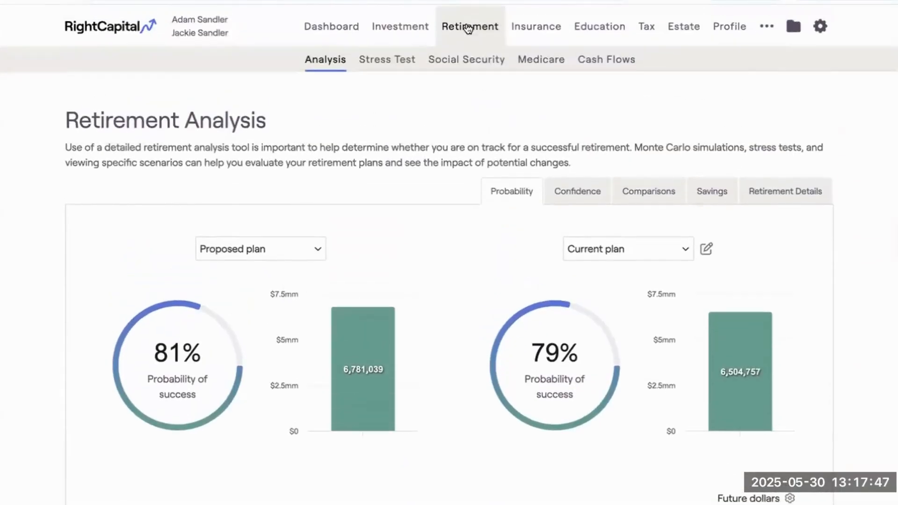
left_click(609, 61)
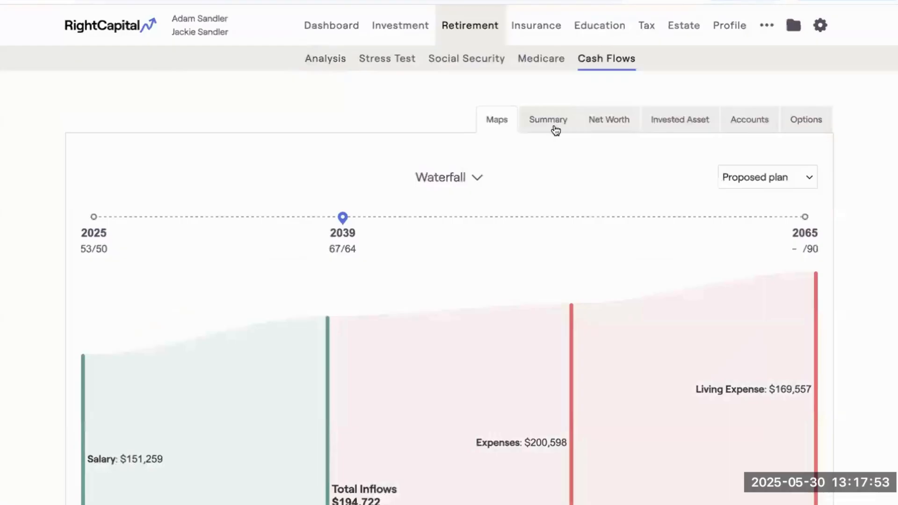
left_click(553, 128)
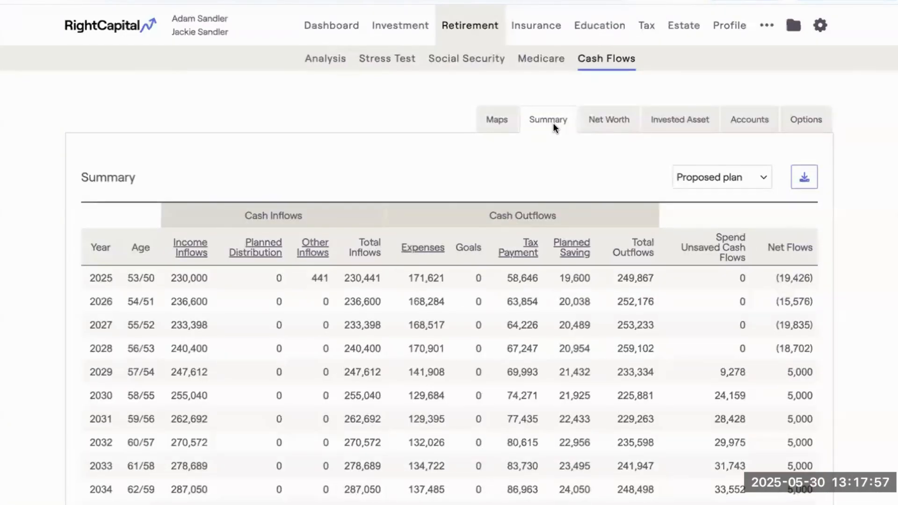
scroll(567, 175, "down", 4)
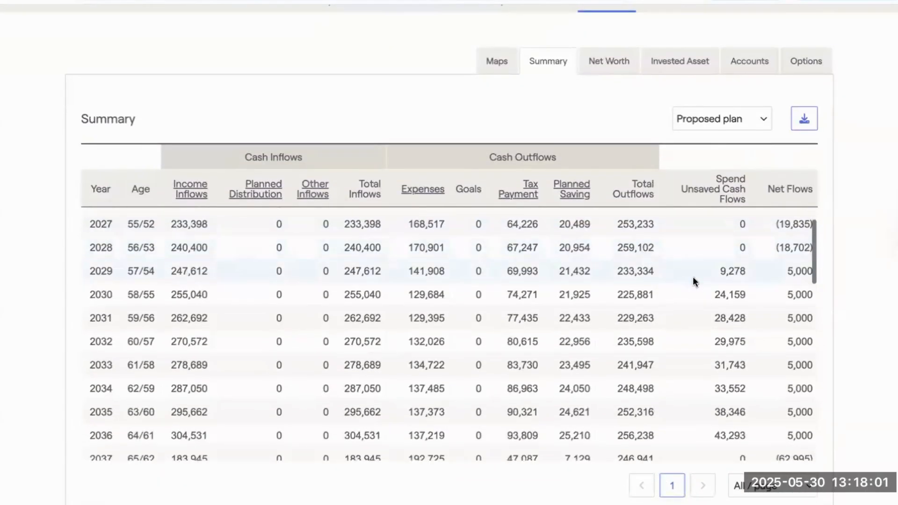
scroll(715, 318, "down", 1)
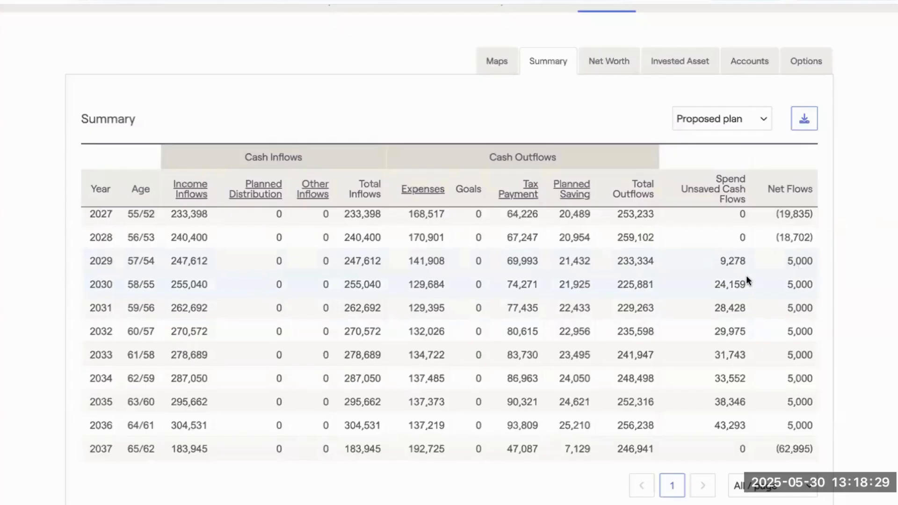
scroll(747, 279, "down", 1)
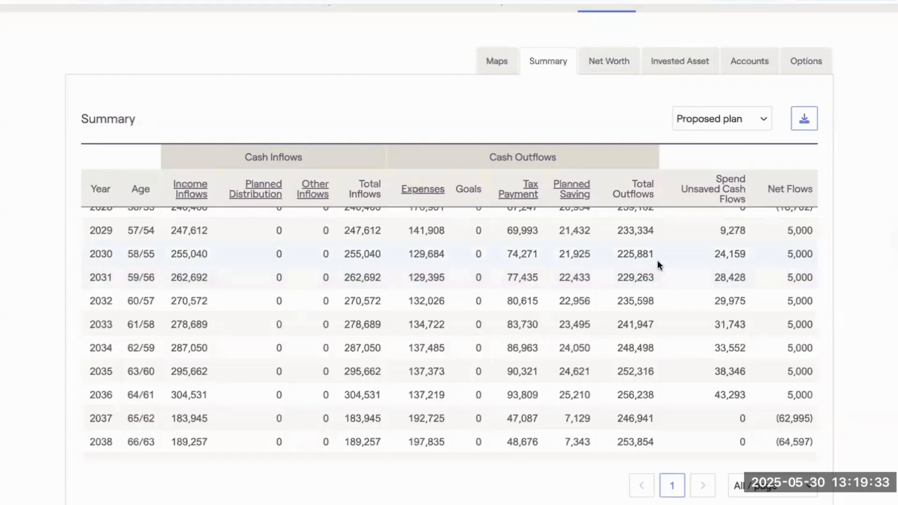
scroll(657, 260, "up", 5)
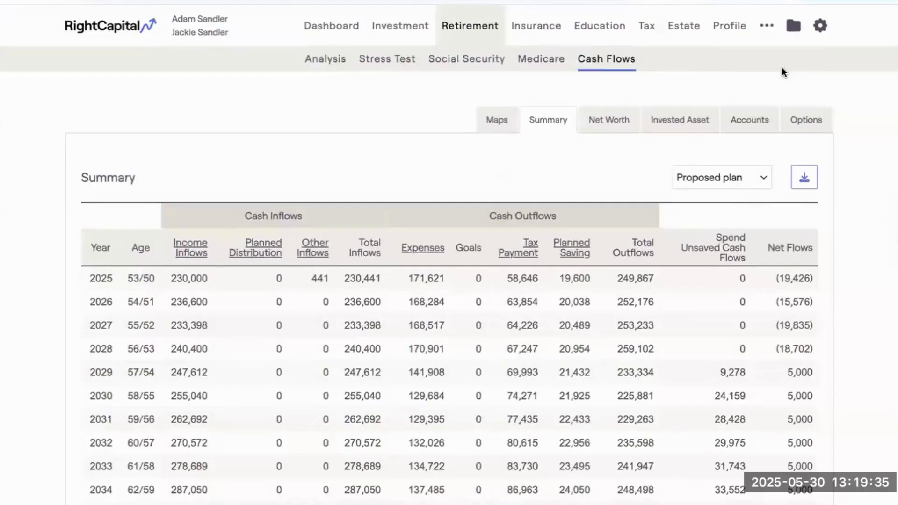
Tick Spend unsaved RMD/distributions (Modified cash flow only) in the client's Methodology settings, without saving the change.
left_click(820, 25)
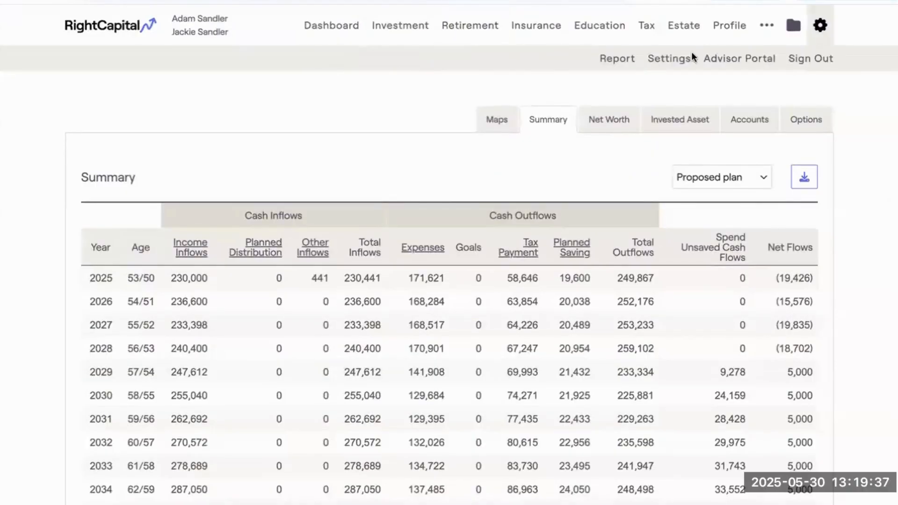
left_click(673, 59)
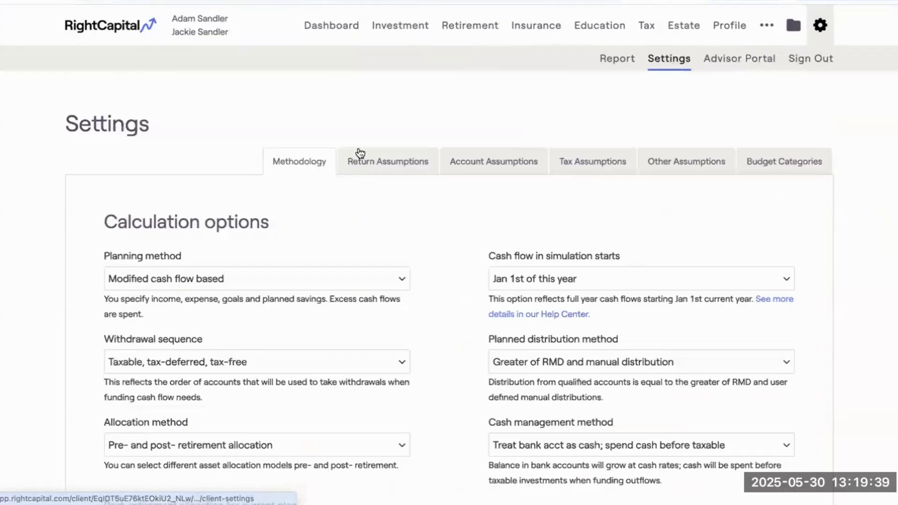
scroll(346, 241, "down", 1)
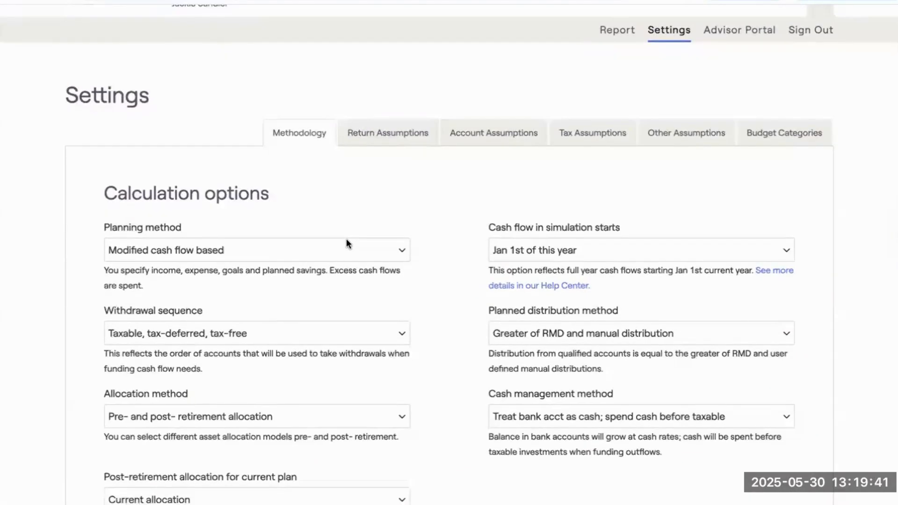
scroll(346, 240, "down", 6)
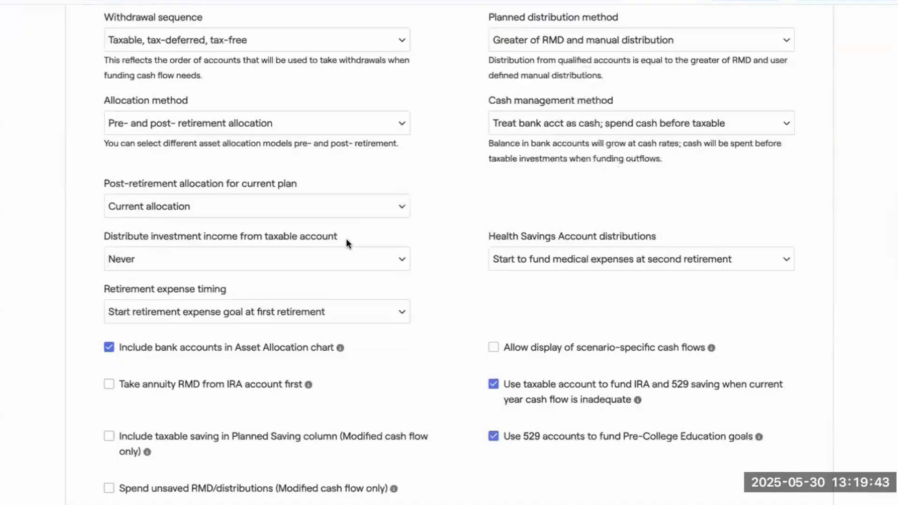
scroll(346, 238, "down", 2)
left_click(164, 406)
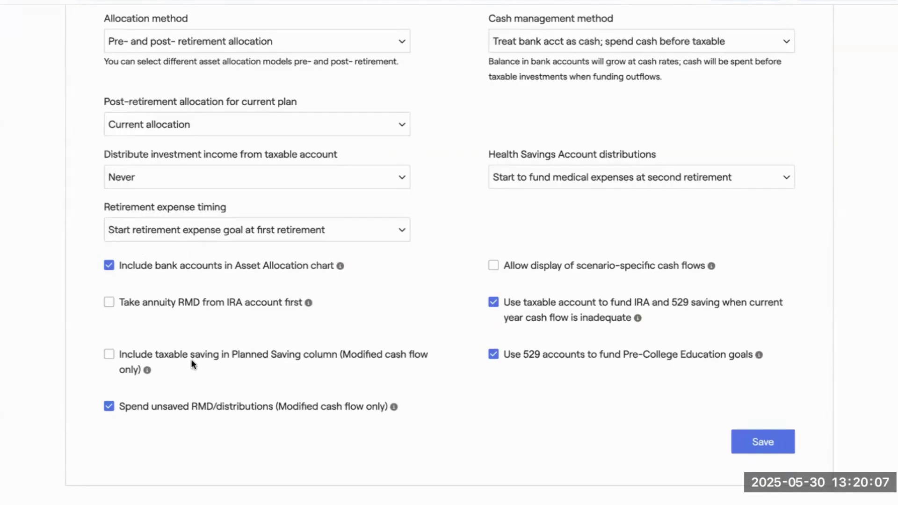
Return to the retirement cash flows Summary and review the proposed plan's yearly flows.
scroll(191, 360, "up", 9)
left_click(473, 26)
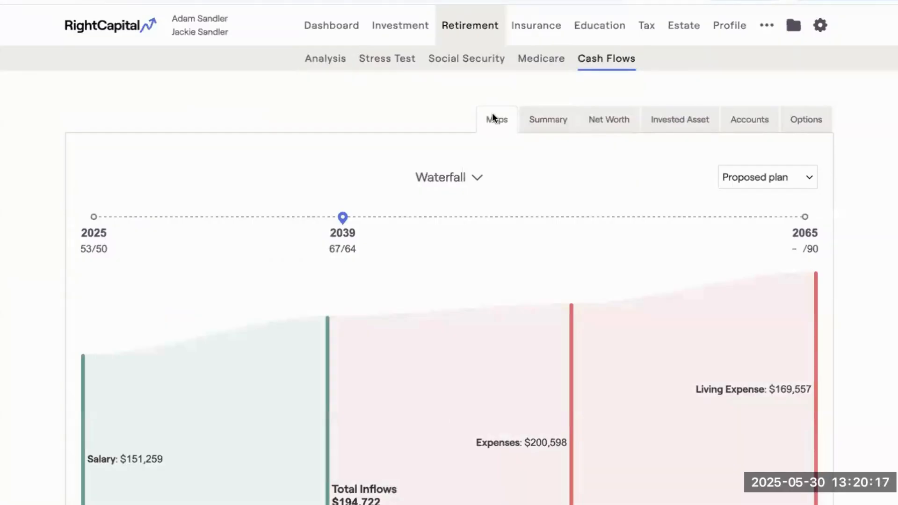
left_click(543, 123)
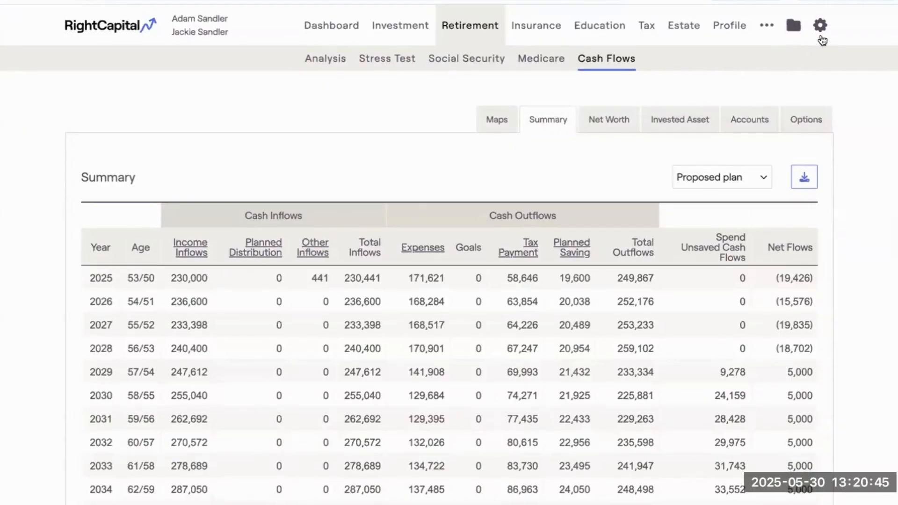
Enable Allow display of scenario-specific cash flows in the client's Methodology settings and save the change.
left_click(821, 31)
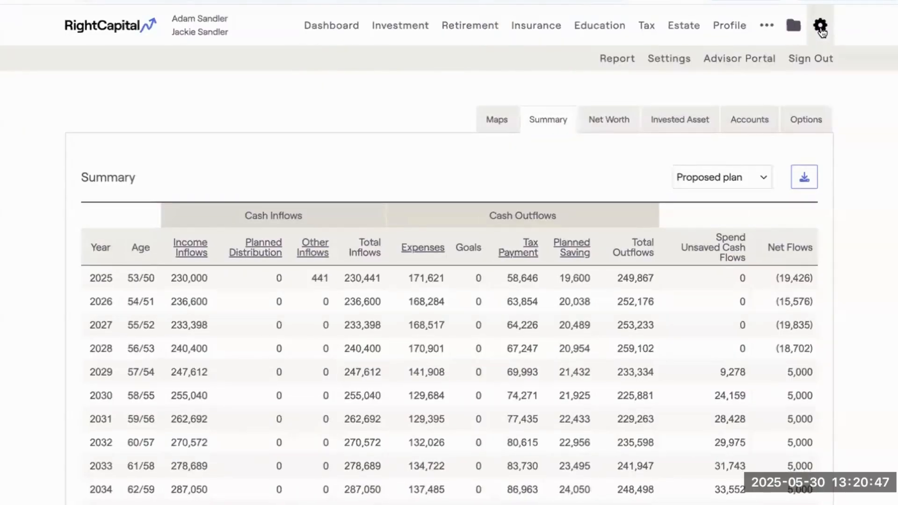
left_click(670, 59)
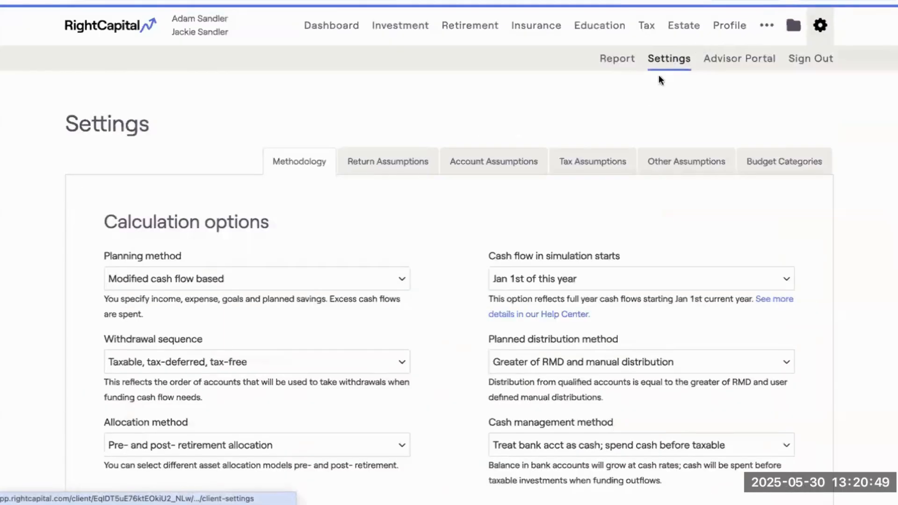
scroll(445, 311, "down", 1)
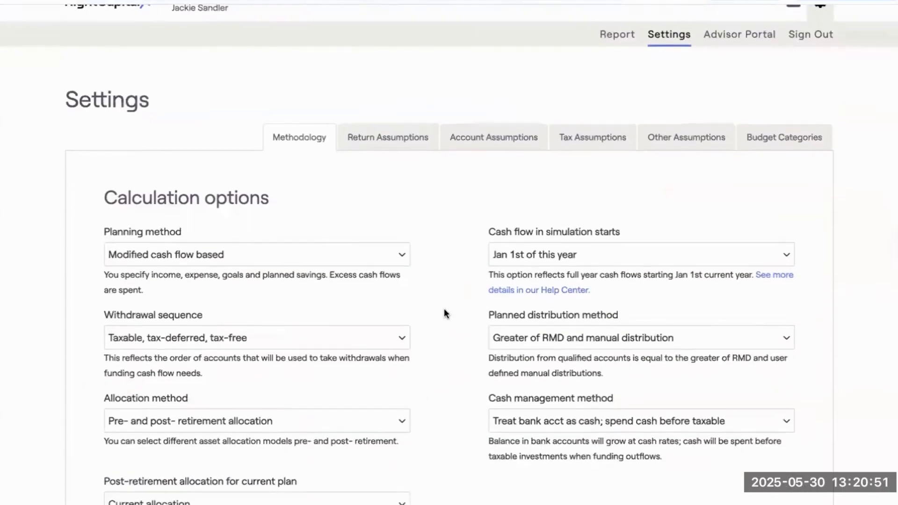
scroll(445, 313, "down", 5)
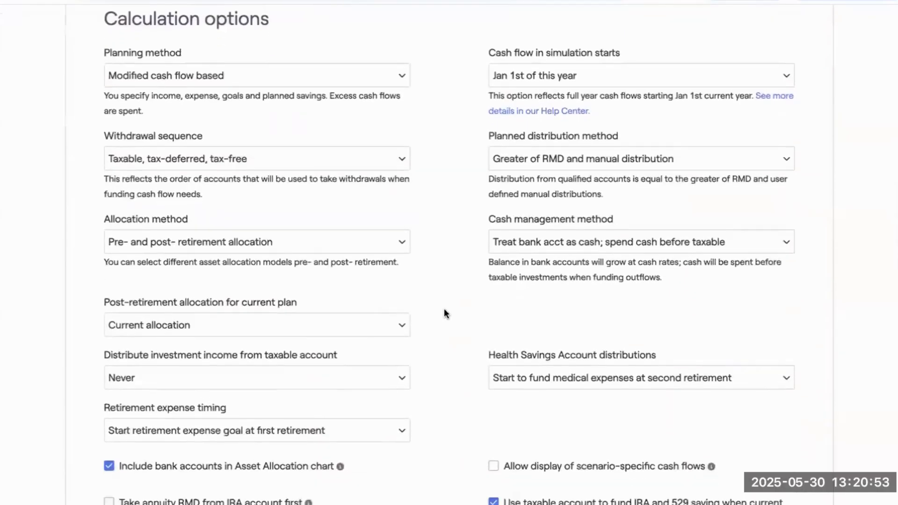
scroll(444, 311, "down", 4)
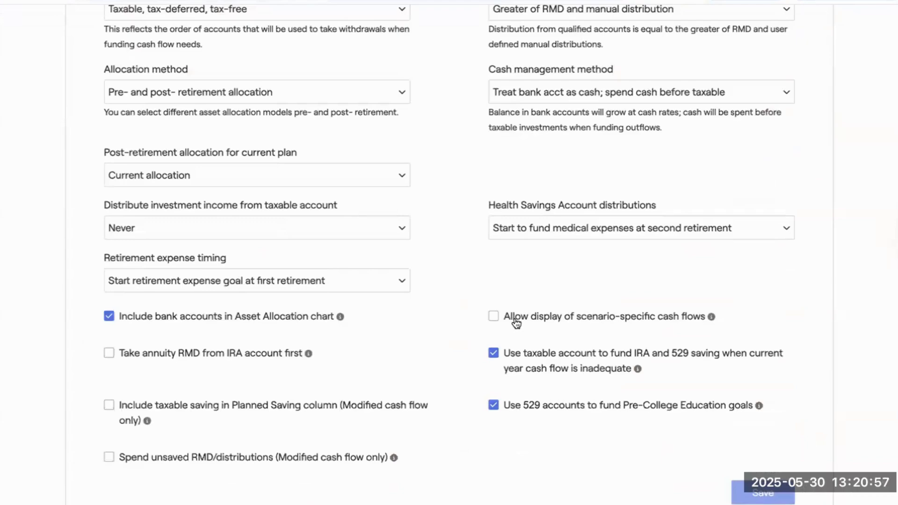
left_click(516, 323)
scroll(517, 333, "down", 1)
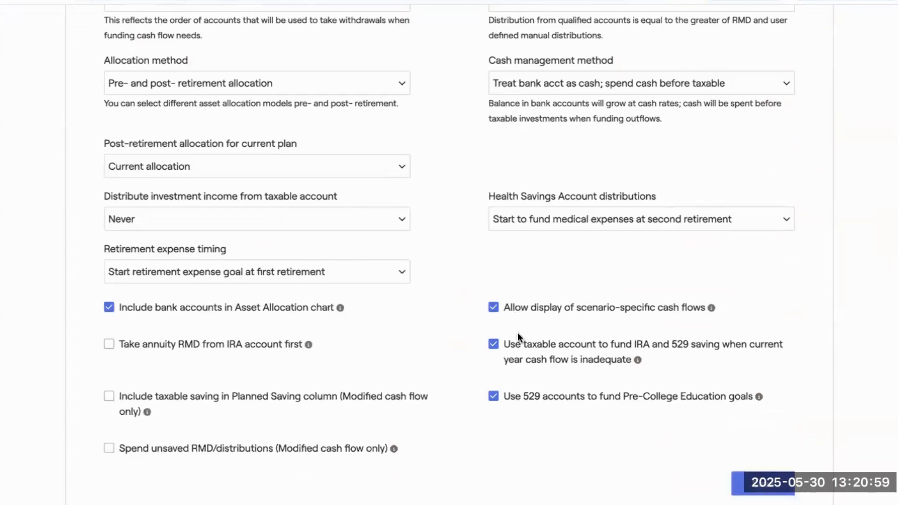
left_click(750, 471)
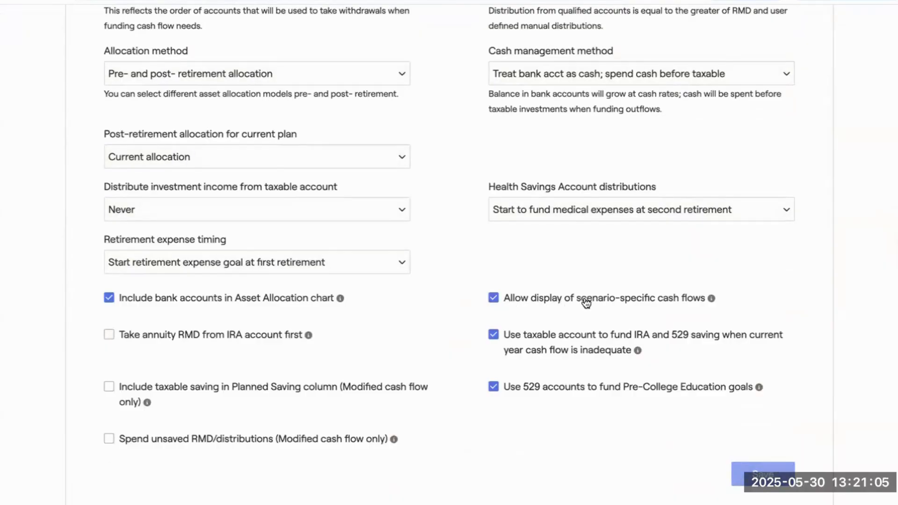
Open the retirement cash flow map and view the available scenarios, keeping Baseline selected.
scroll(618, 268, "up", 7)
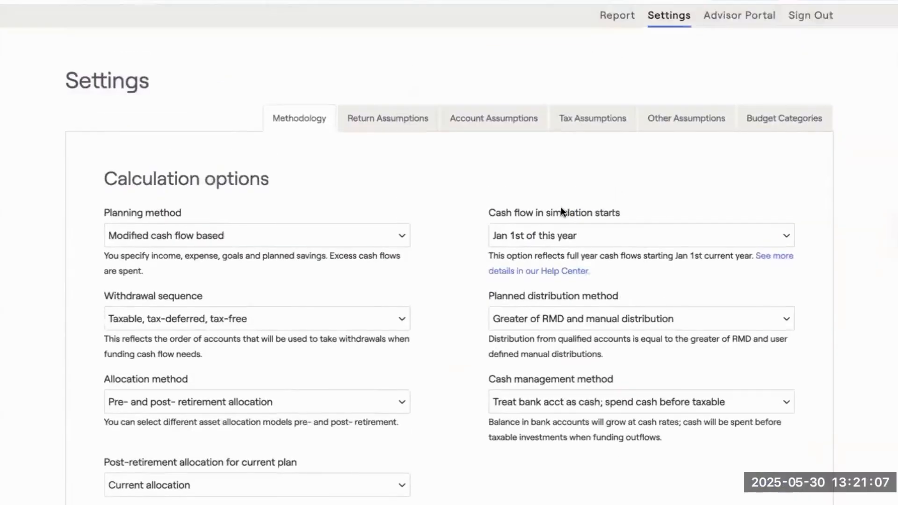
scroll(560, 207, "up", 2)
left_click(480, 25)
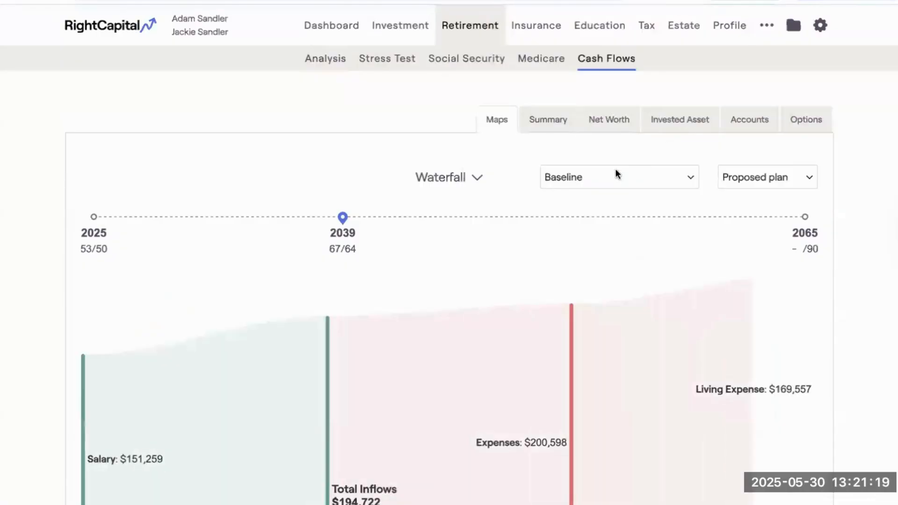
left_click(599, 177)
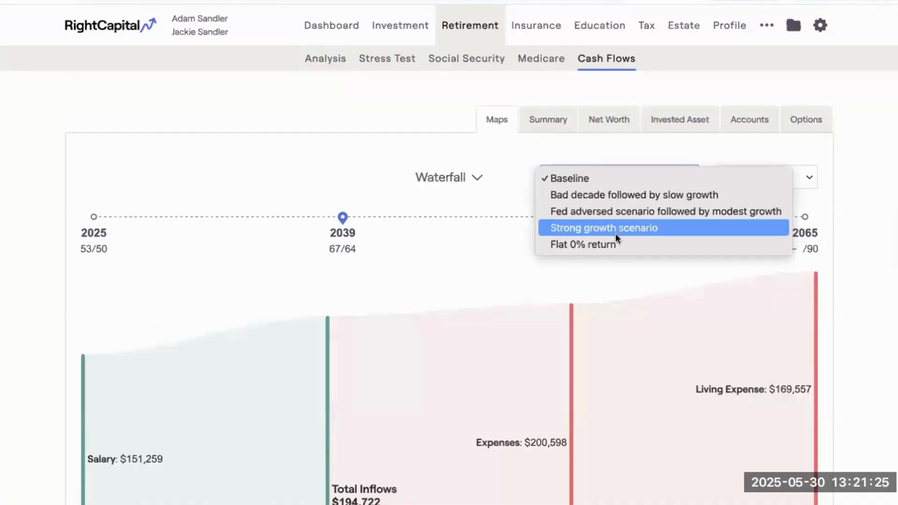
left_click(603, 181)
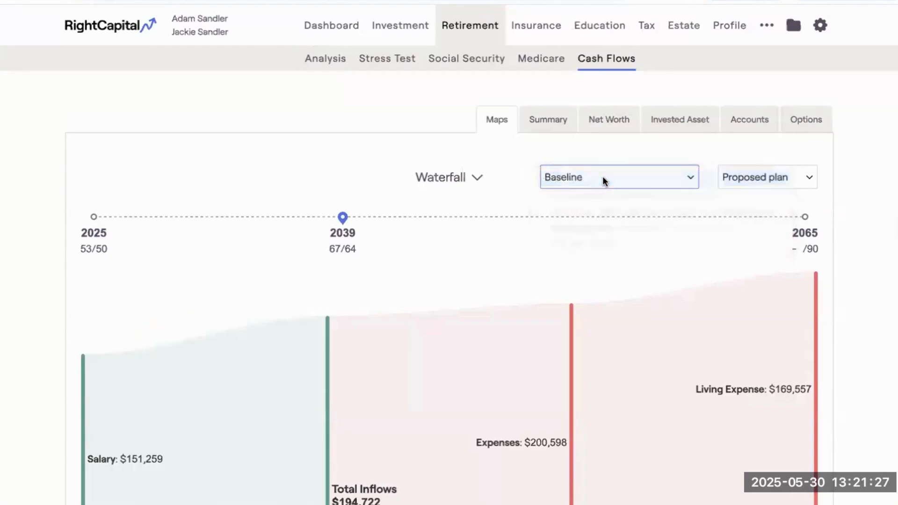
Show the proposed plan's cash flow Summary under the Bad decade followed by slow growth scenario.
left_click(546, 119)
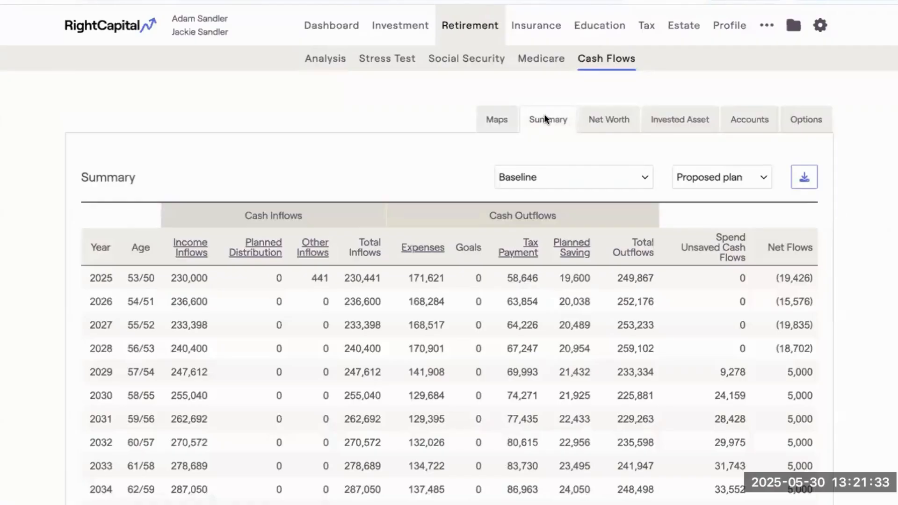
left_click(554, 173)
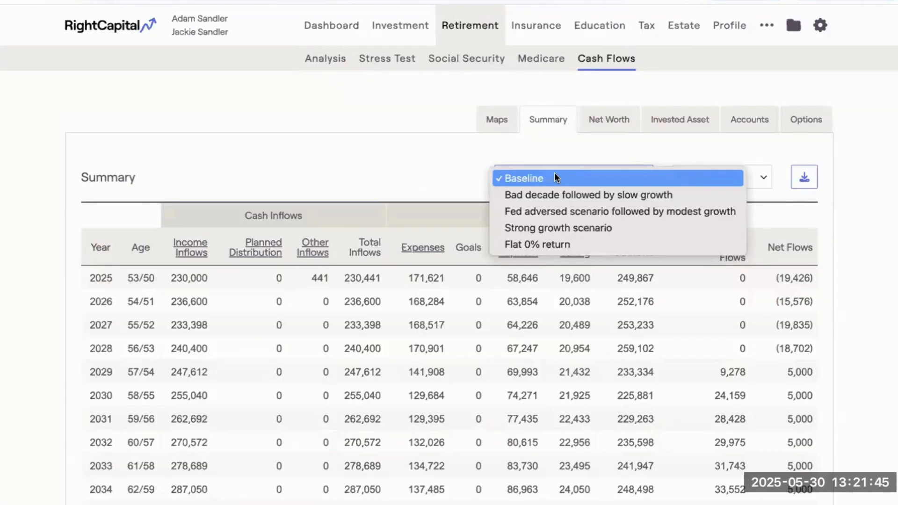
left_click(571, 192)
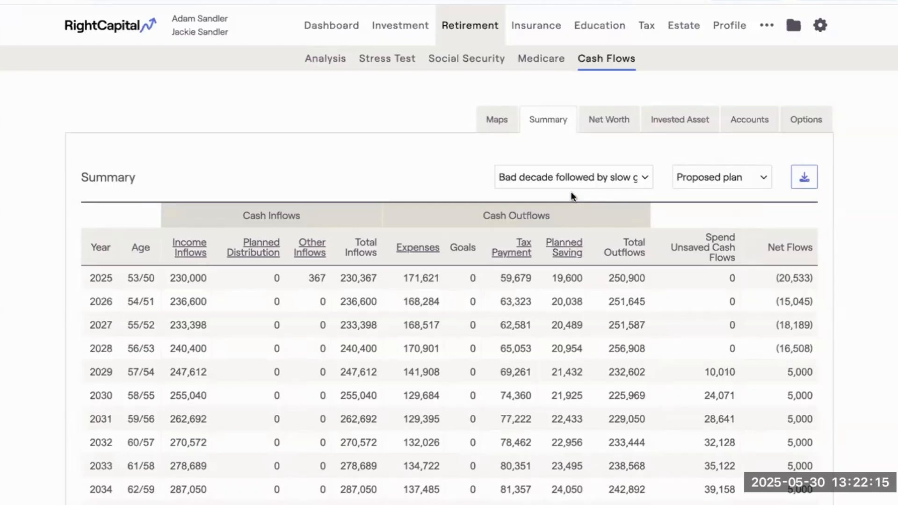
Review the cash flow Summary under the Flat 0% return scenario and switch back to Baseline.
left_click(565, 183)
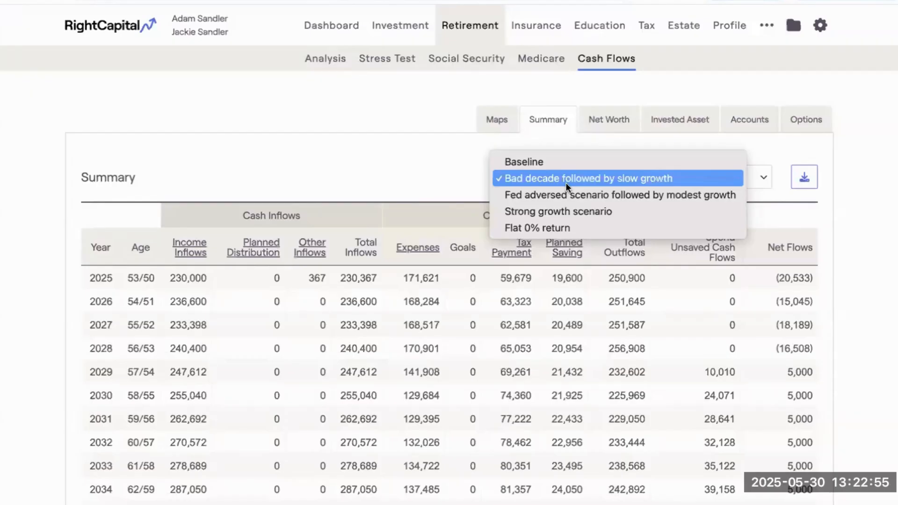
left_click(580, 224)
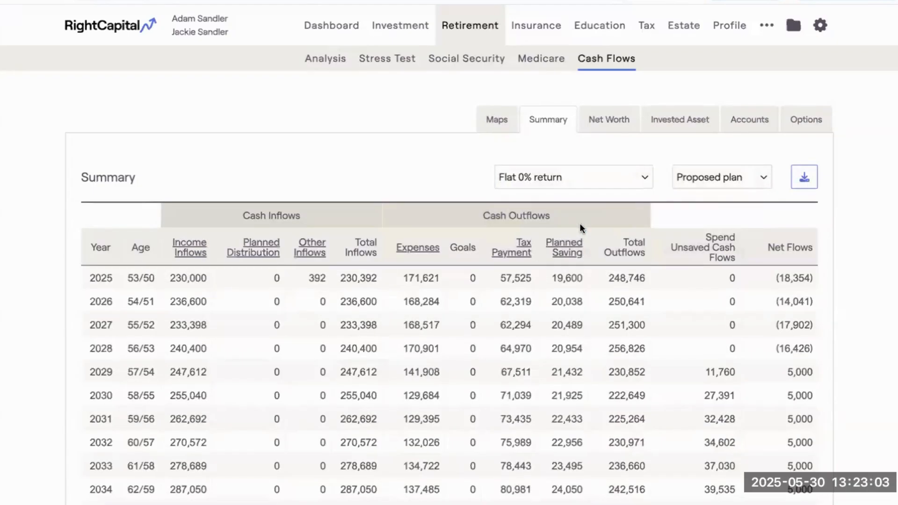
left_click(574, 181)
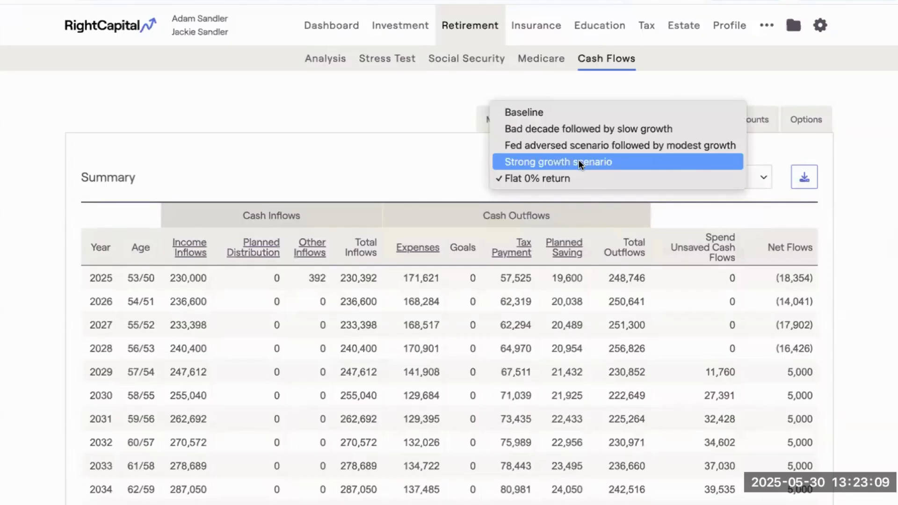
left_click(539, 112)
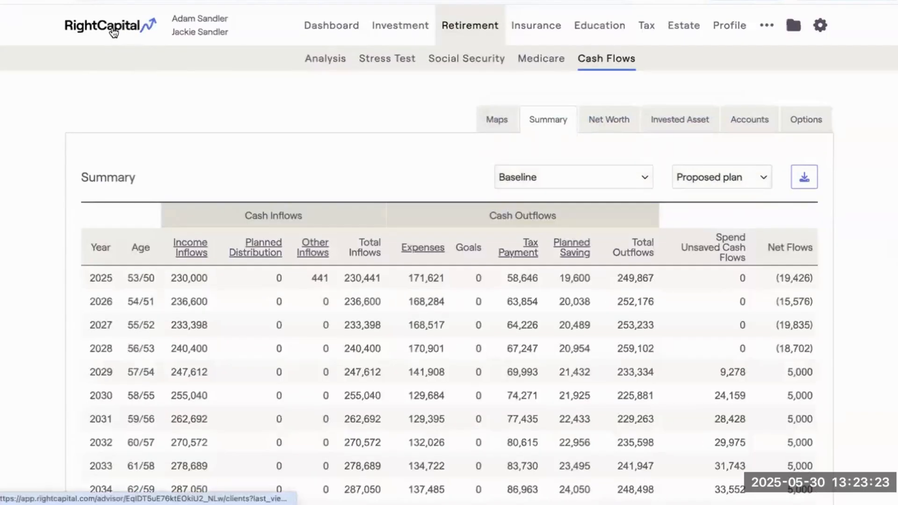
Leave the client's plan for the advisor portal and view the return Scenarios among the models.
left_click(113, 30)
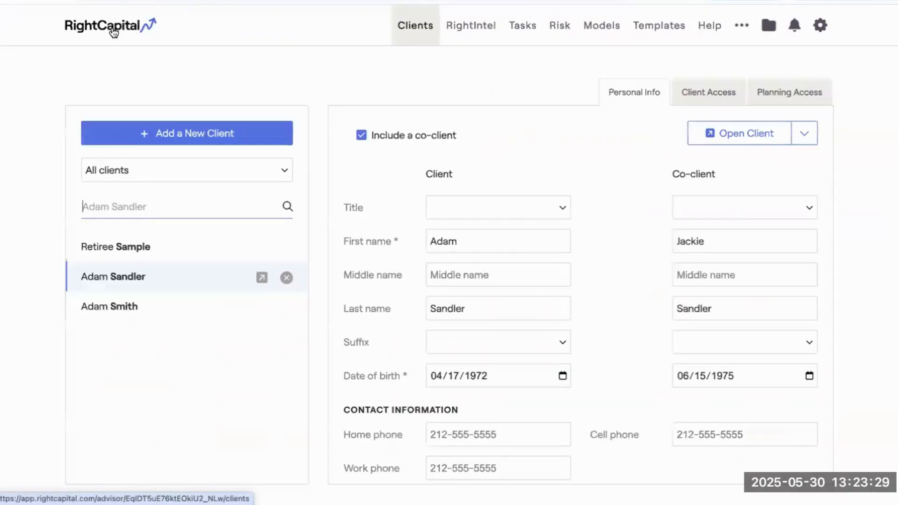
left_click(600, 34)
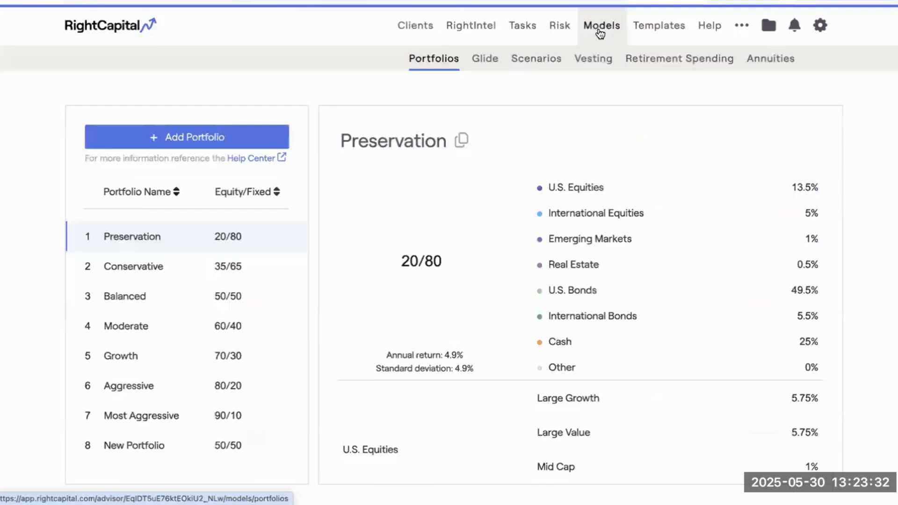
left_click(531, 64)
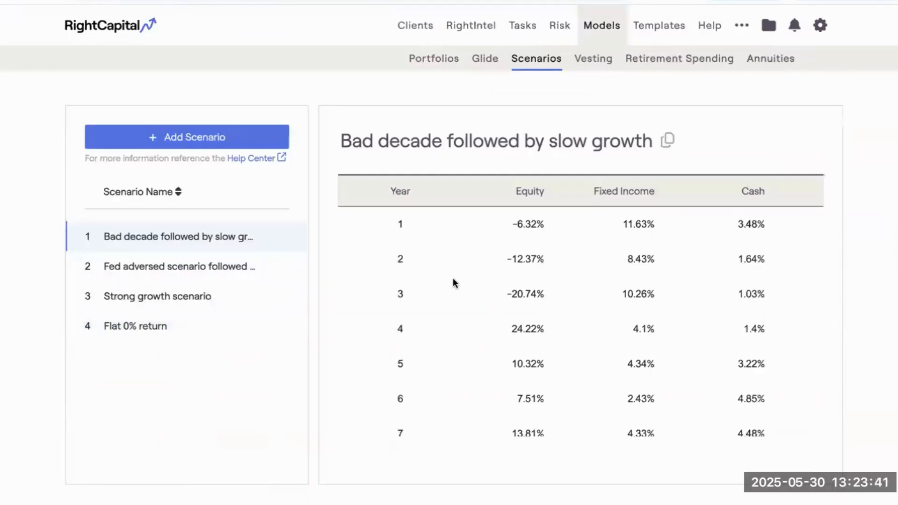
Add a scenario to the Scenarios models, keeping the name New Scenario.
left_click(200, 139)
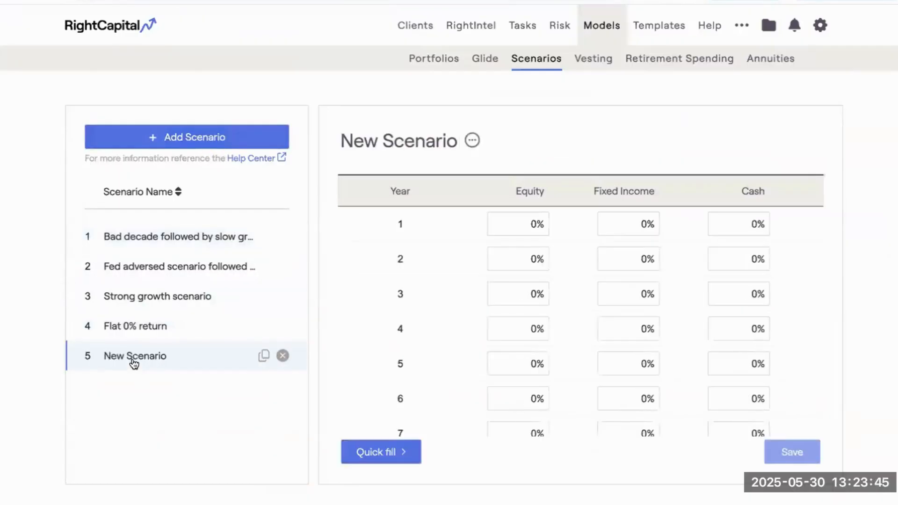
left_click(442, 137)
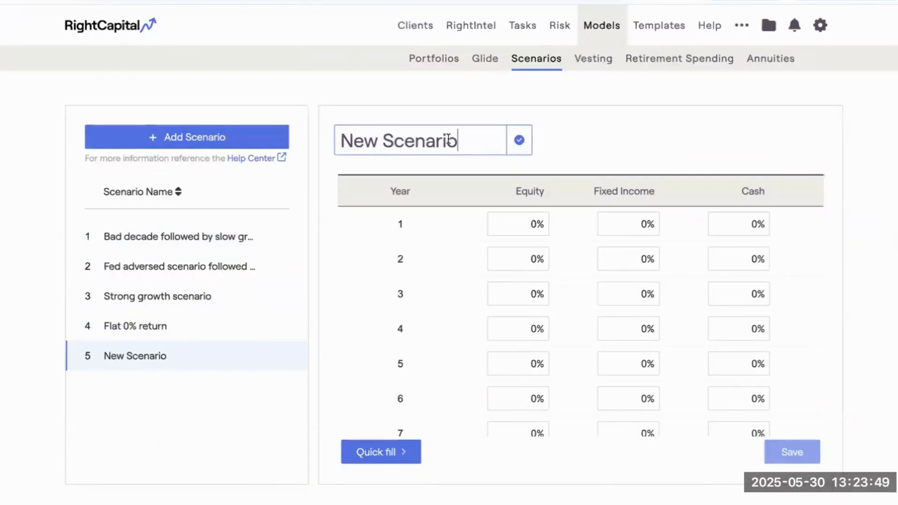
left_click(519, 139)
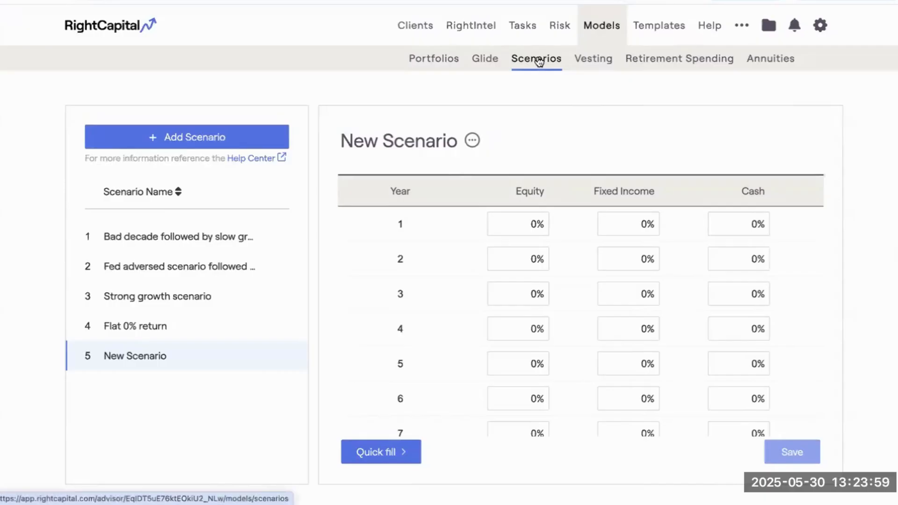
Reopen the selected client's plan from the client list and show its retirement cash flow map.
left_click(417, 28)
left_click(140, 282)
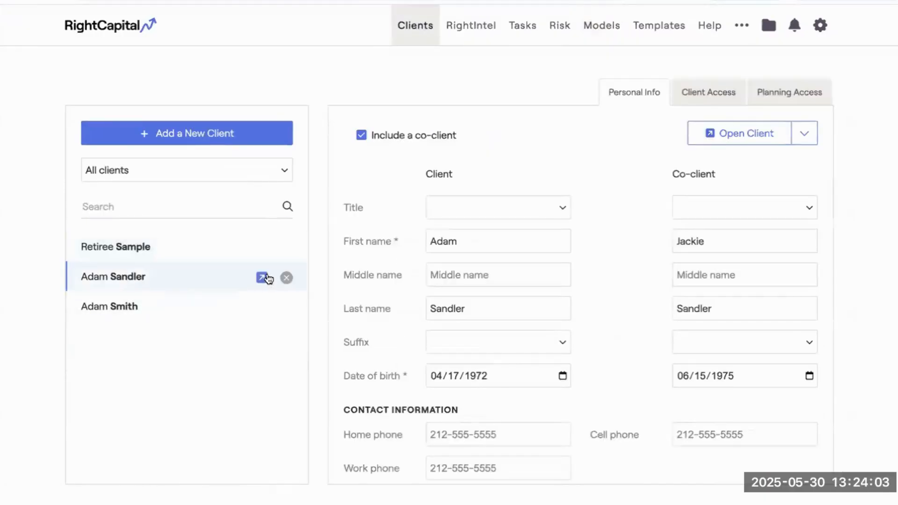
left_click(262, 277)
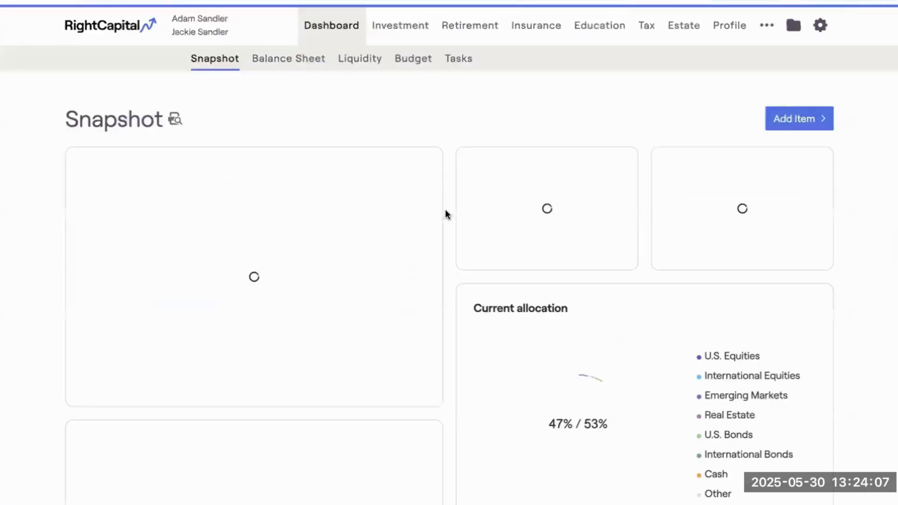
left_click(466, 29)
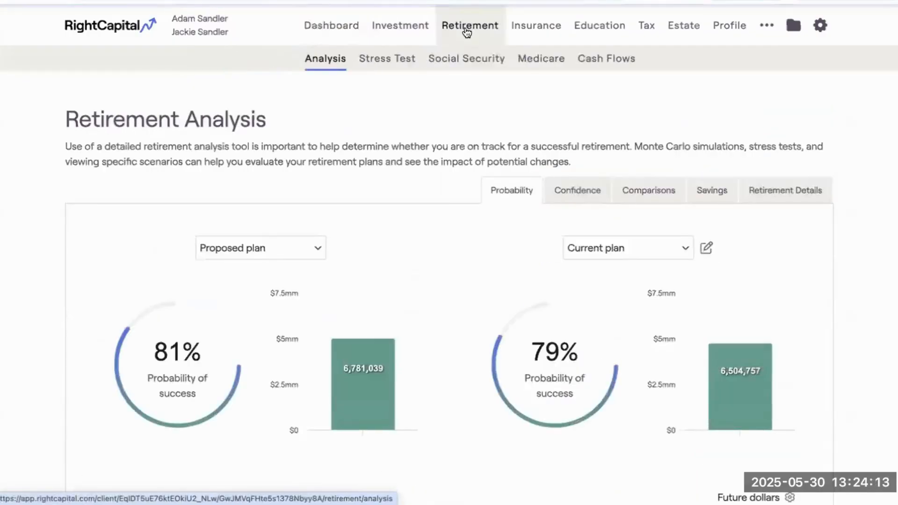
left_click(623, 63)
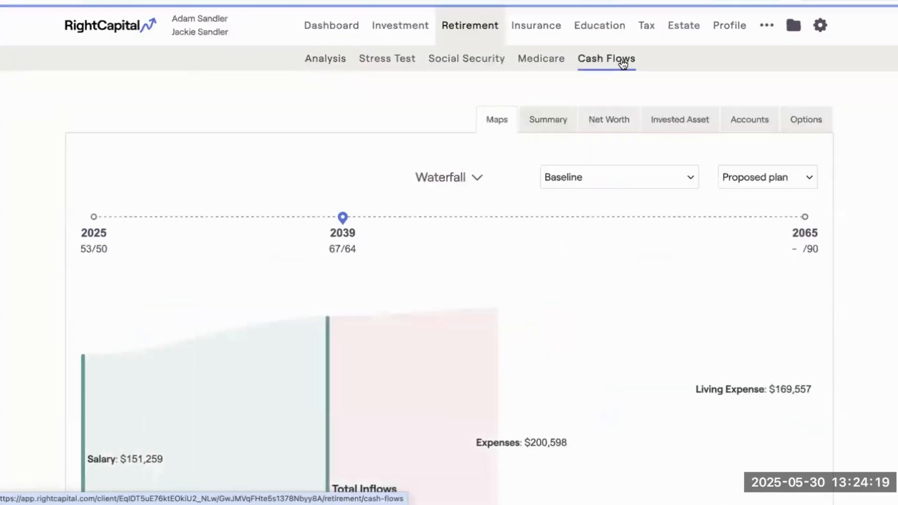
Check the available cash flow scenarios and show the Invested Asset table under the Flat 0% return scenario.
left_click(605, 179)
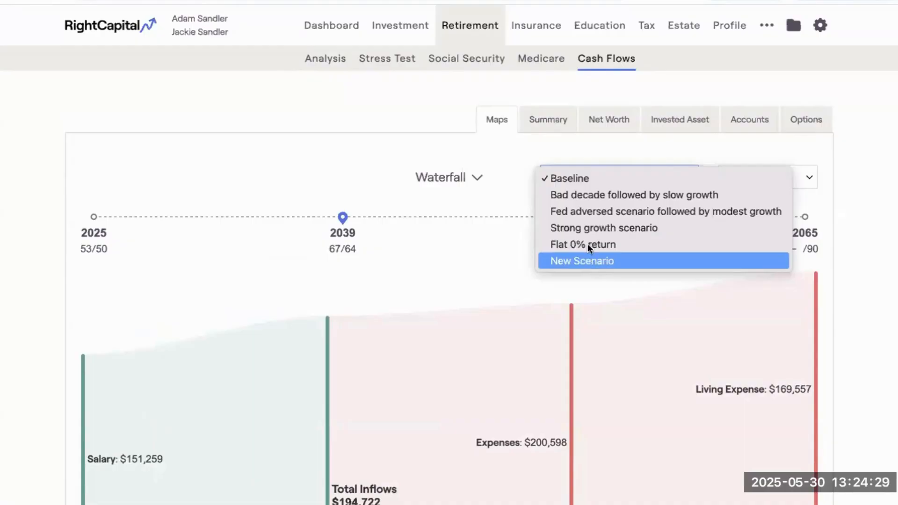
left_click(548, 130)
left_click(548, 129)
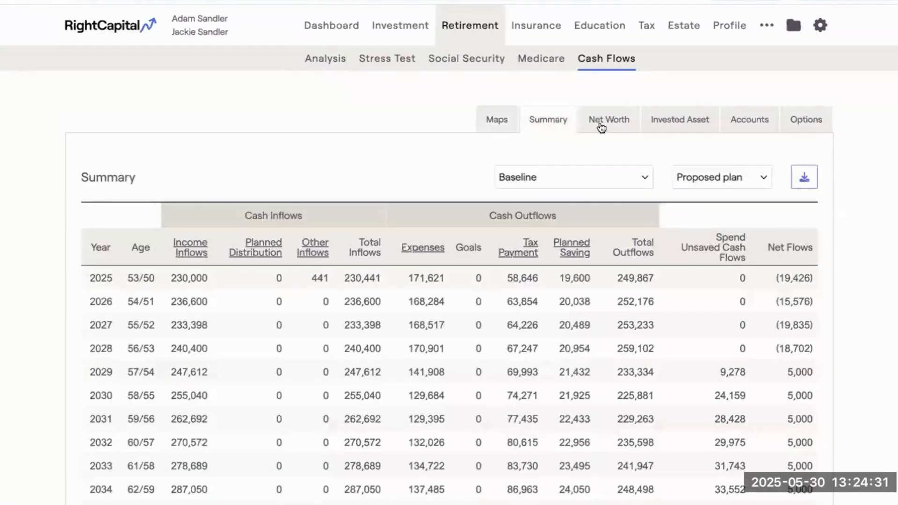
left_click(688, 121)
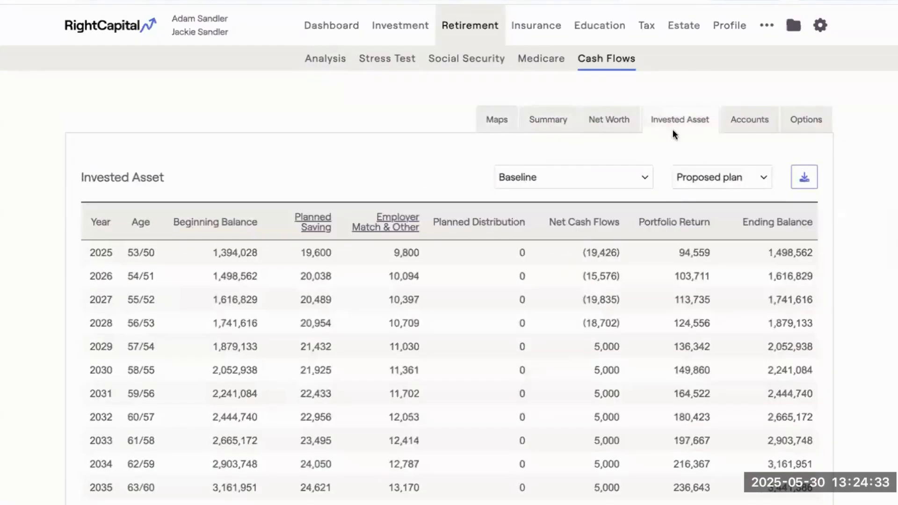
left_click(560, 181)
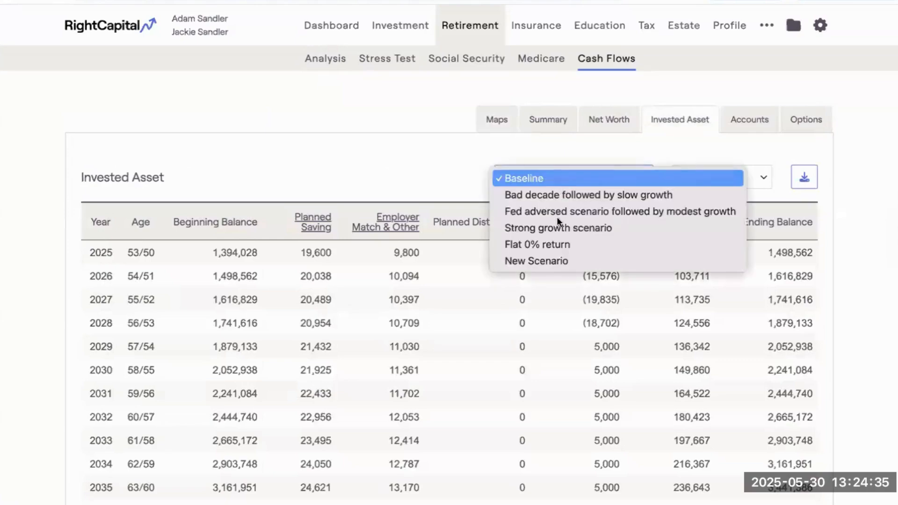
left_click(542, 246)
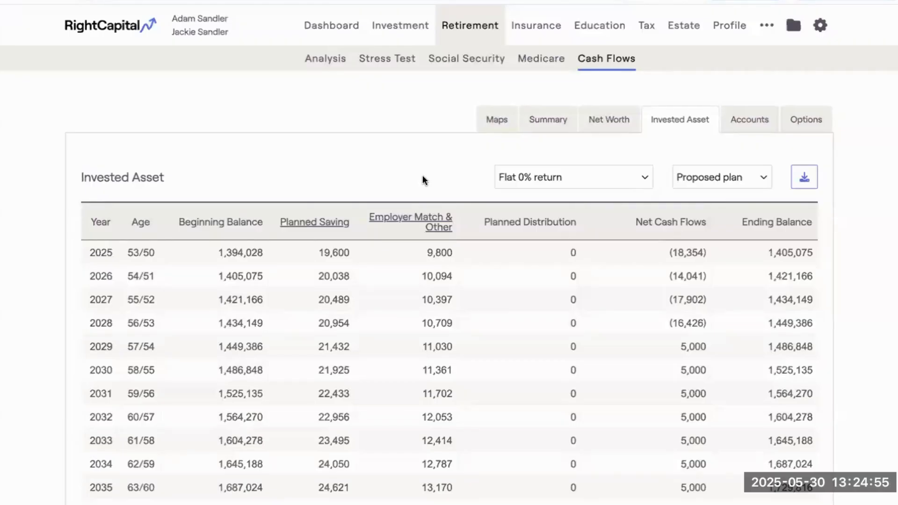
Review the Methodology calculation options in the client's plan settings, down to the scenario-specific cash flow and IRA/529 funding options.
left_click(820, 26)
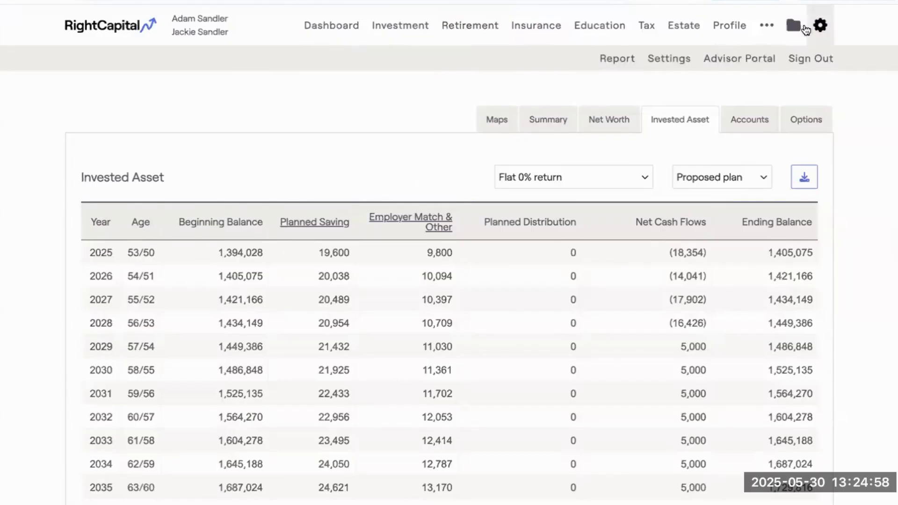
left_click(668, 60)
scroll(577, 241, "down", 3)
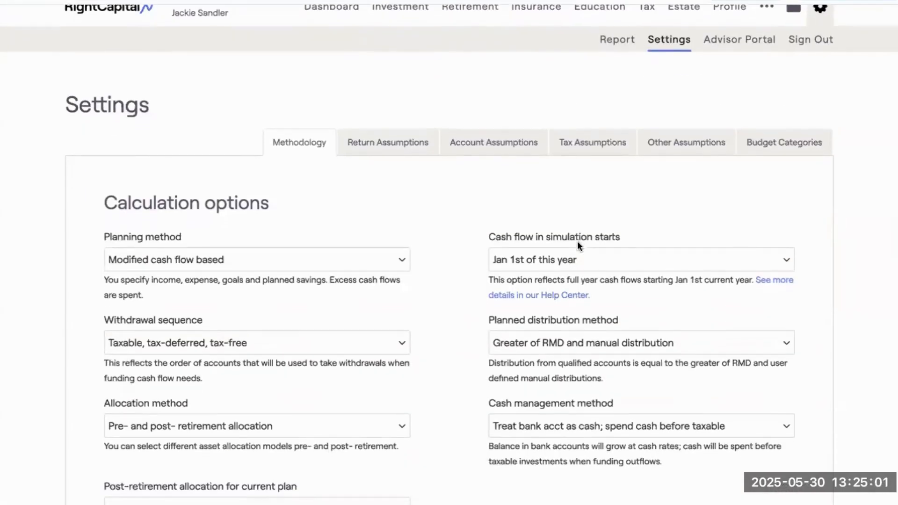
scroll(577, 240, "down", 2)
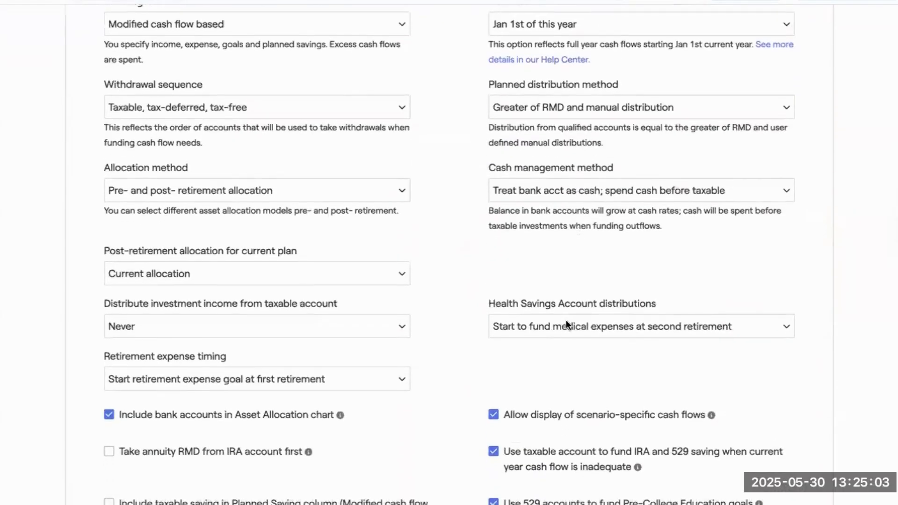
scroll(565, 323, "down", 2)
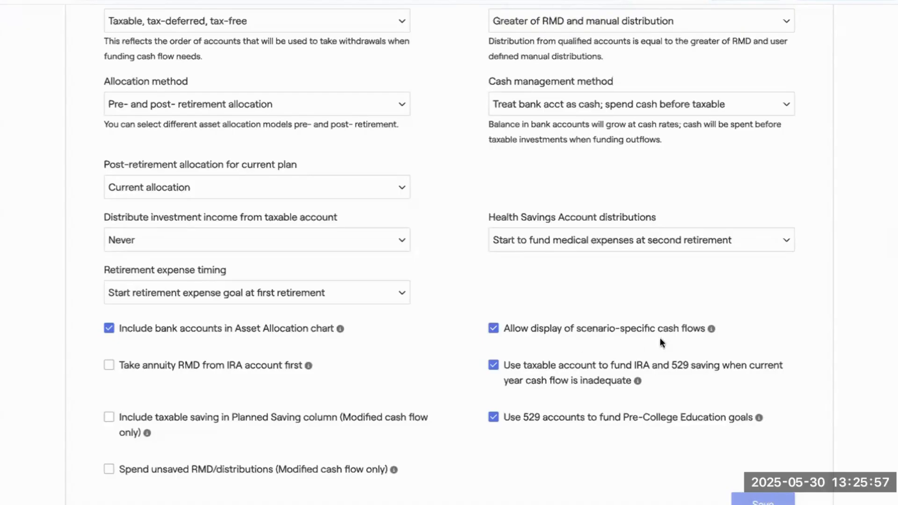
scroll(591, 378, "down", 1)
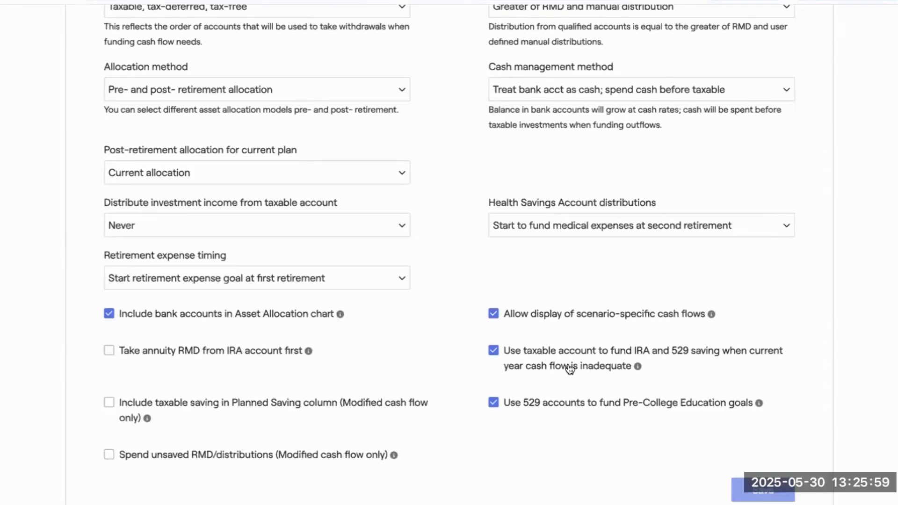
scroll(569, 369, "down", 2)
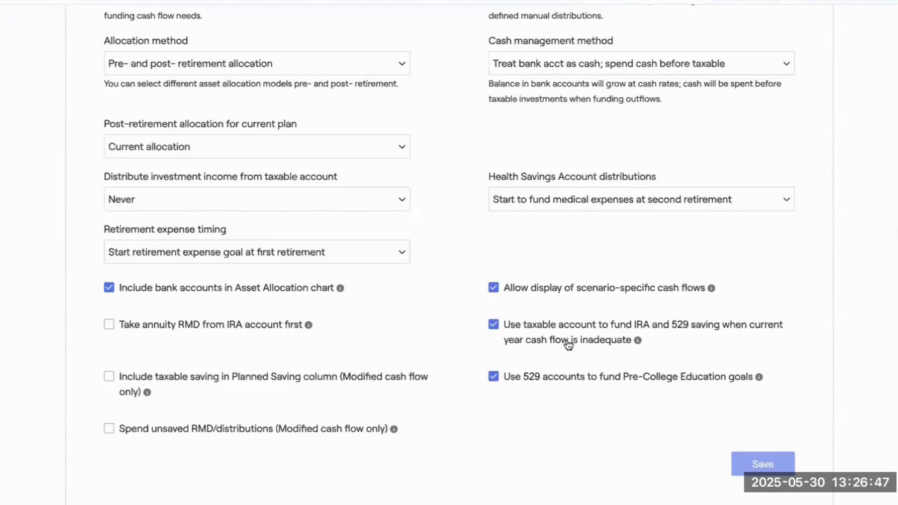
scroll(504, 254, "up", 8)
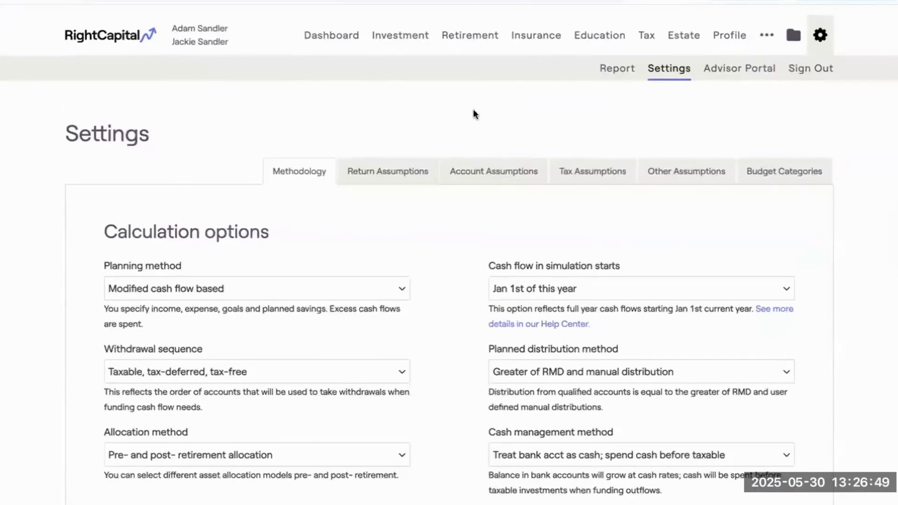
Return to the retirement cash flow Summary table and set its scenario to Baseline.
left_click(466, 28)
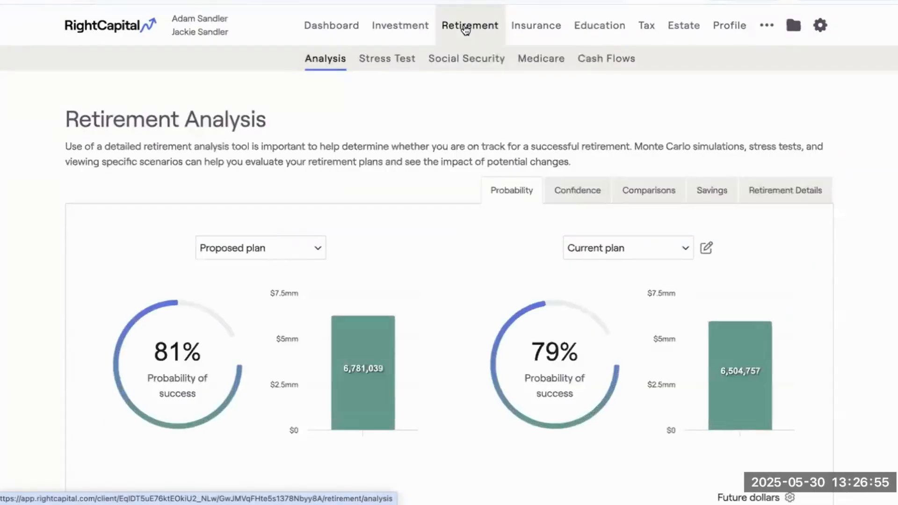
left_click(610, 60)
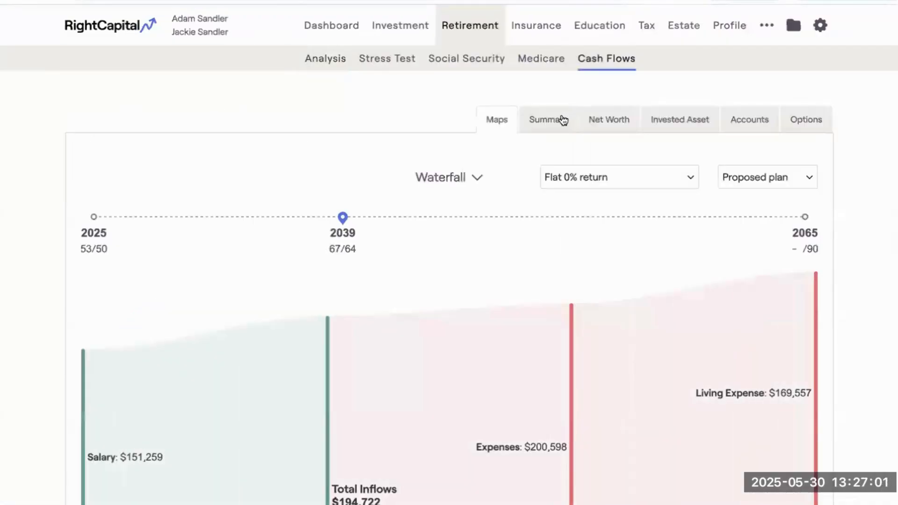
left_click(563, 120)
scroll(557, 226, "down", 1)
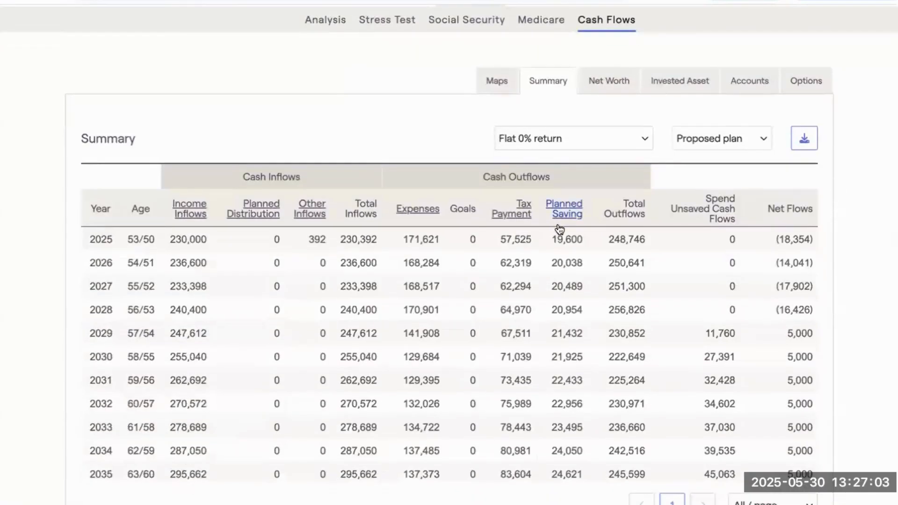
left_click(573, 141)
left_click(527, 73)
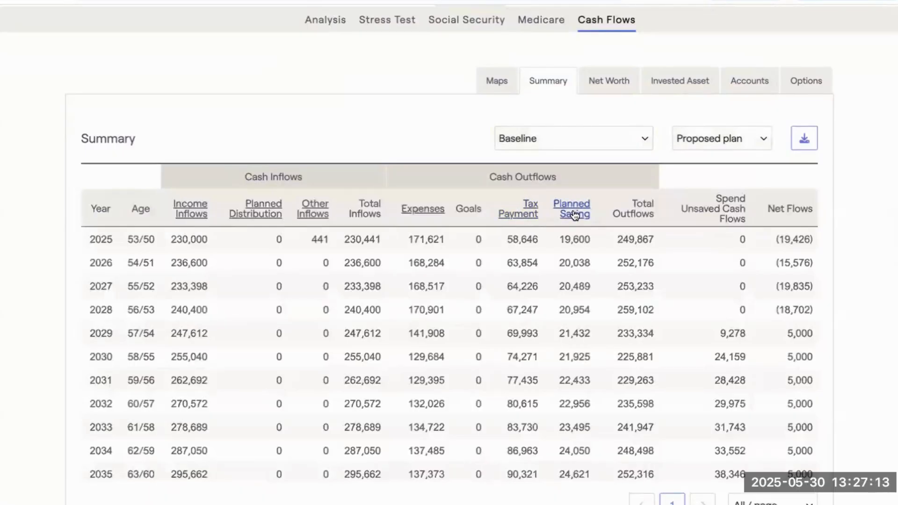
View the 401(k) breakdown of Planned Saving in the Summary and of Employer Match & Other in Invested Asset.
left_click(574, 213)
left_click(199, 209)
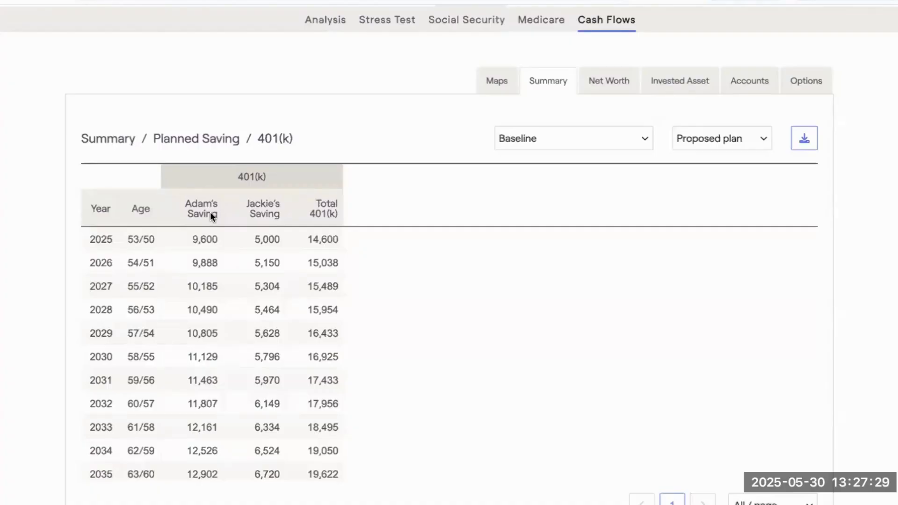
left_click(648, 80)
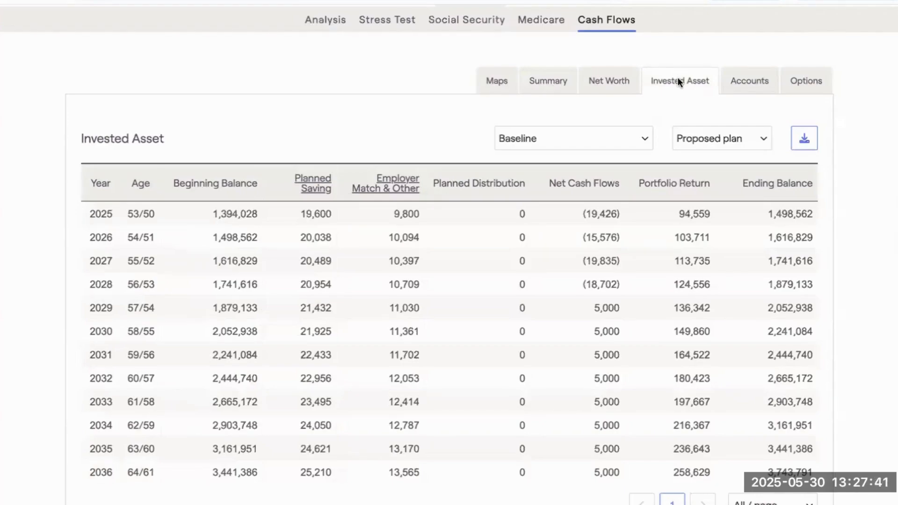
left_click(384, 190)
left_click(206, 181)
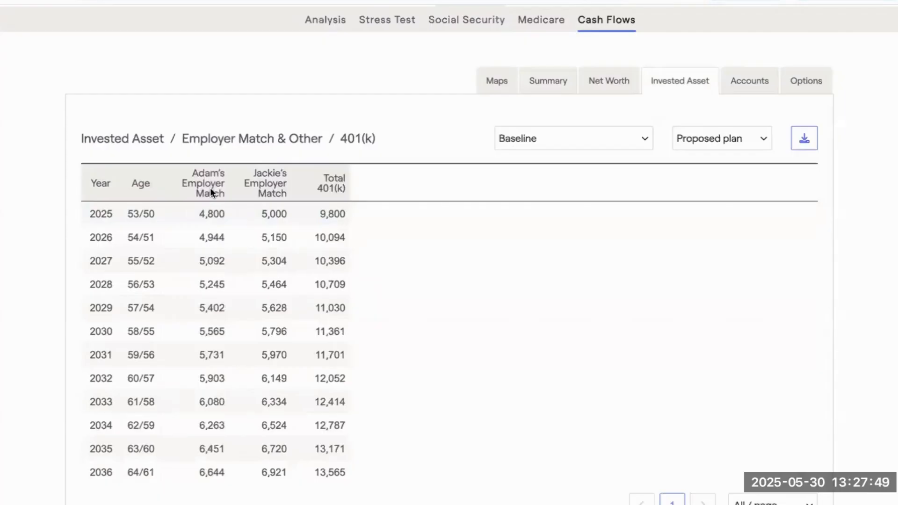
Go back to the cash flow Summary and view its Planned Saving detail down to the 401(k) breakdown.
left_click(558, 85)
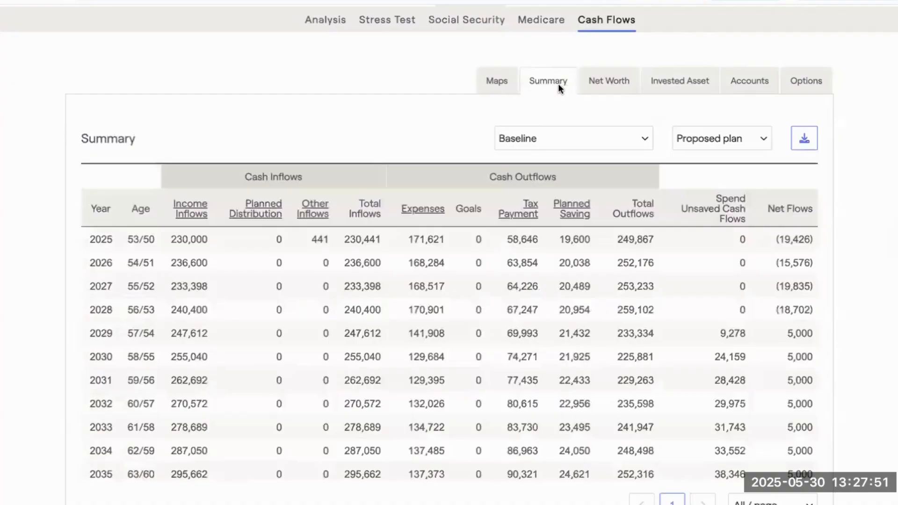
left_click(567, 208)
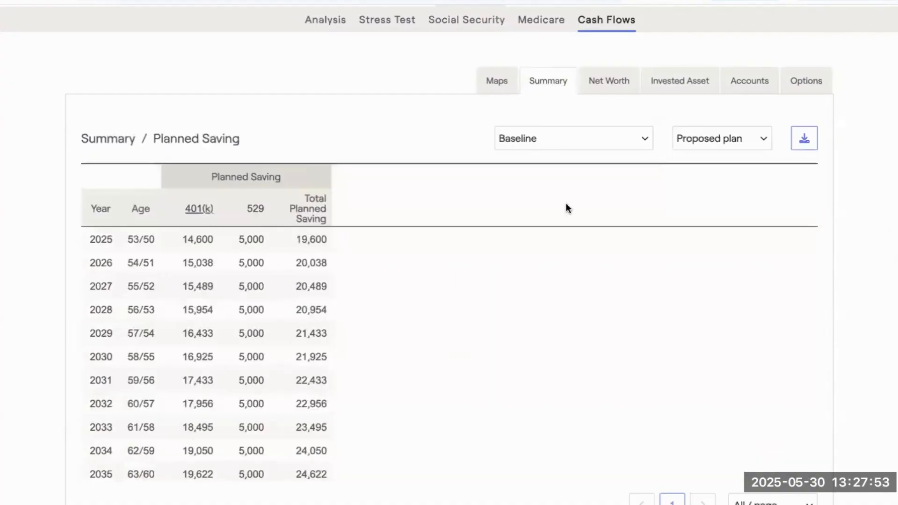
left_click(198, 209)
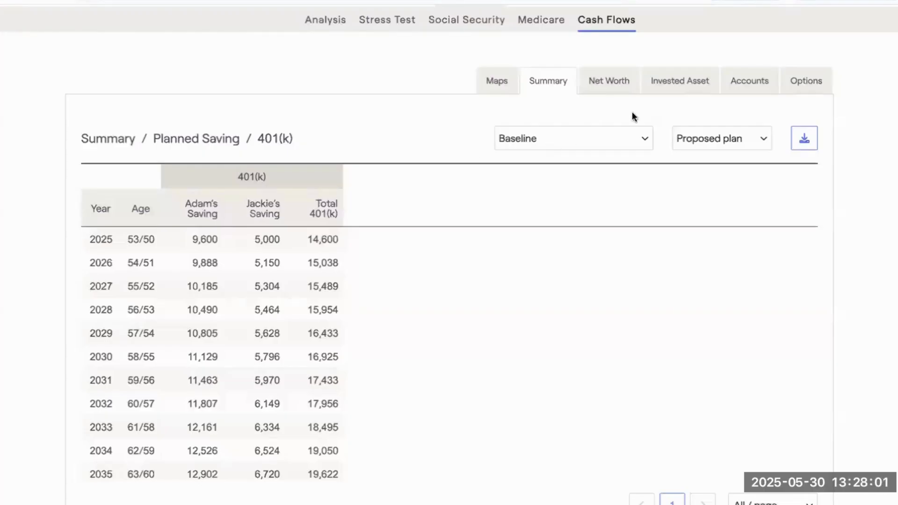
View the 401(k) breakdown of Planned Saving in the Invested Asset cash flows and return to the full Invested Asset table.
left_click(674, 84)
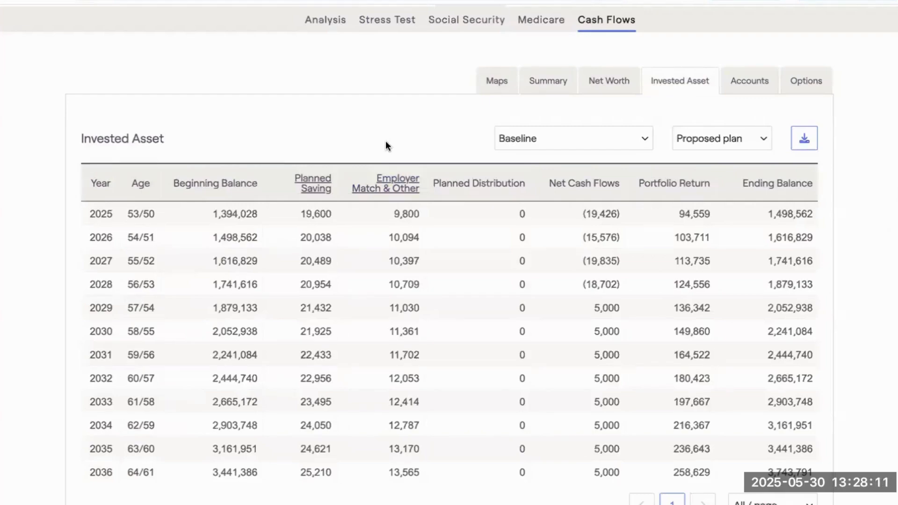
left_click(314, 188)
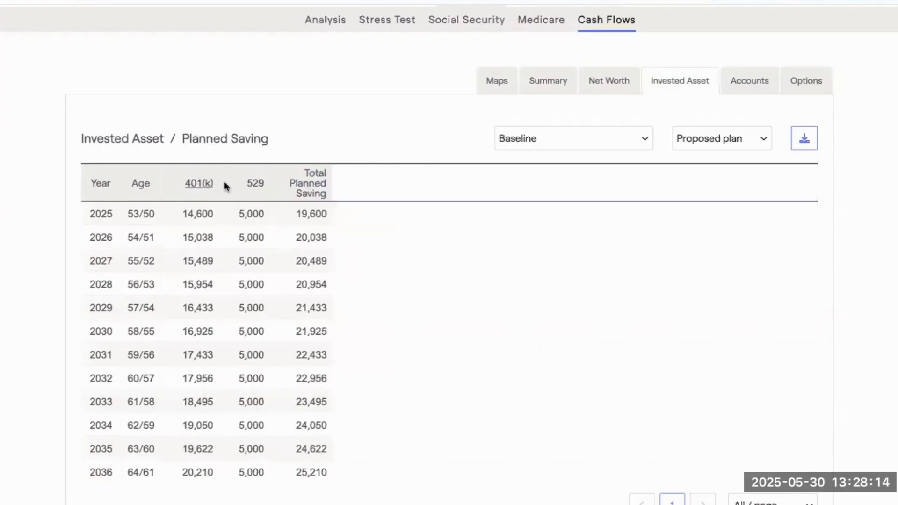
left_click(198, 185)
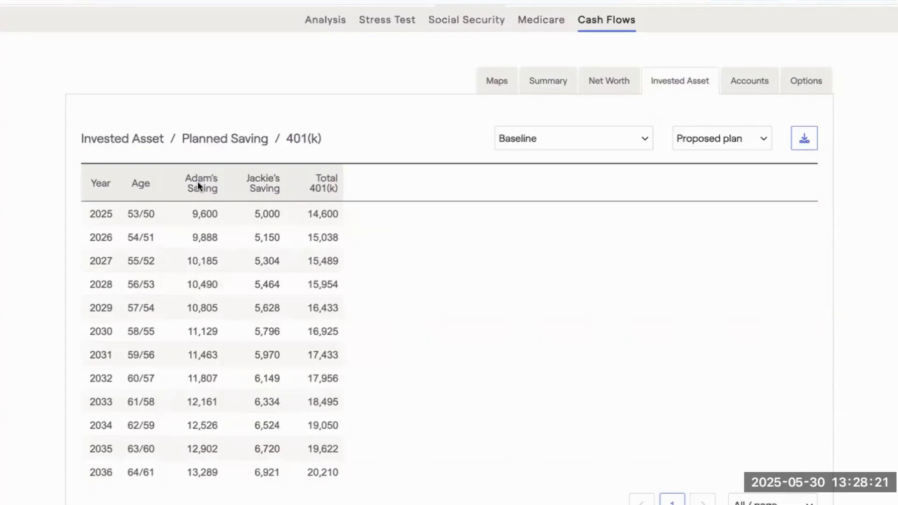
left_click(120, 139)
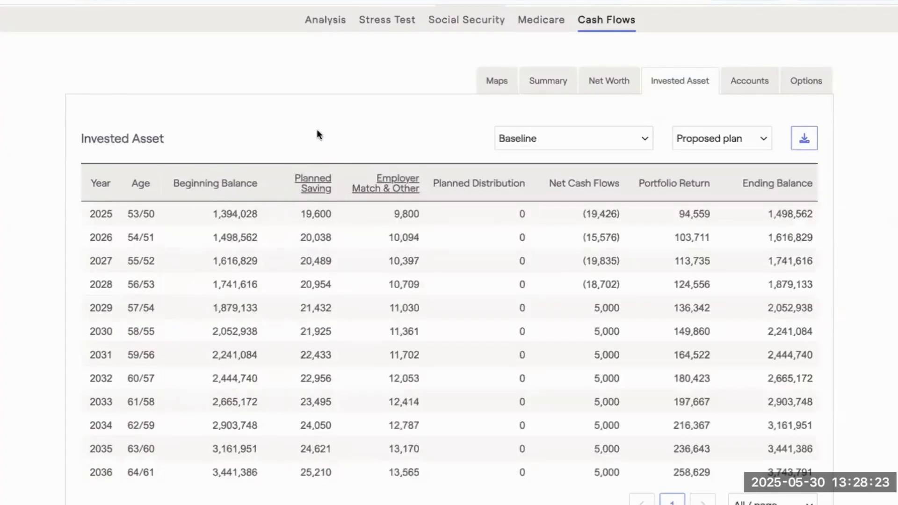
scroll(316, 135, "up", 1)
scroll(317, 135, "down", 1)
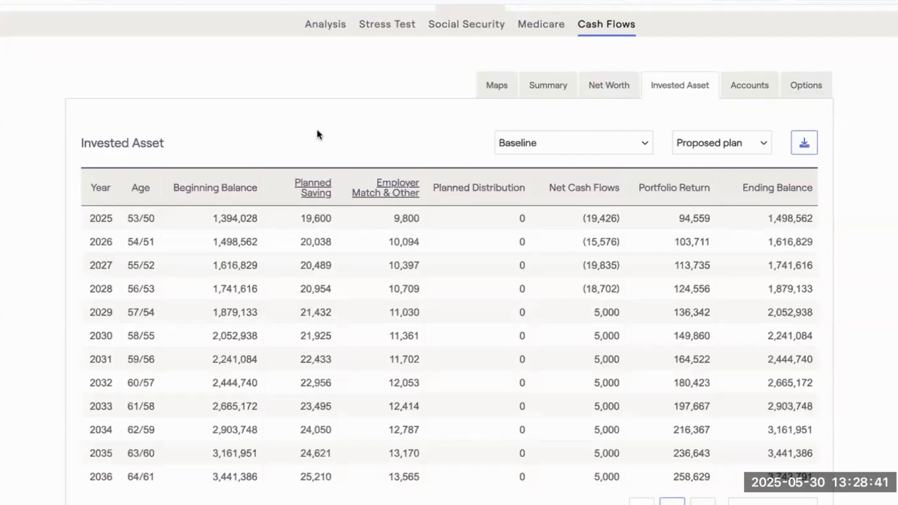
scroll(341, 129, "up", 1)
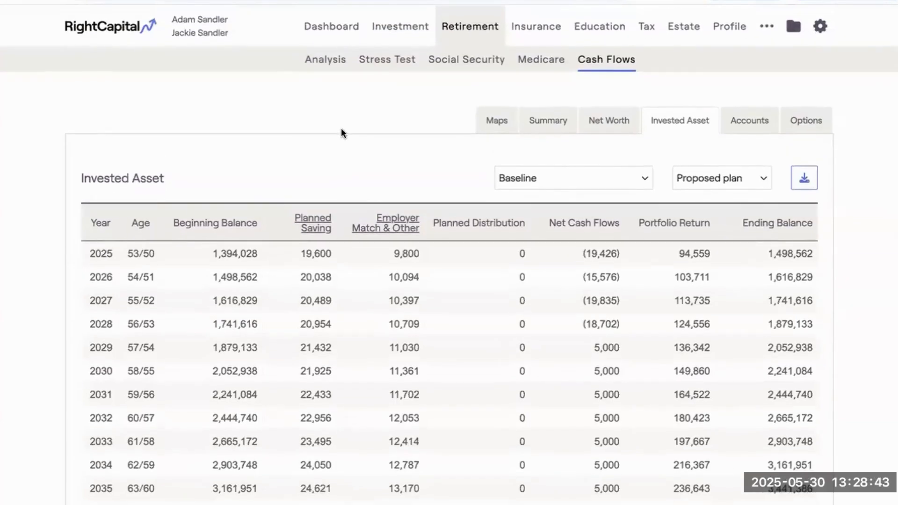
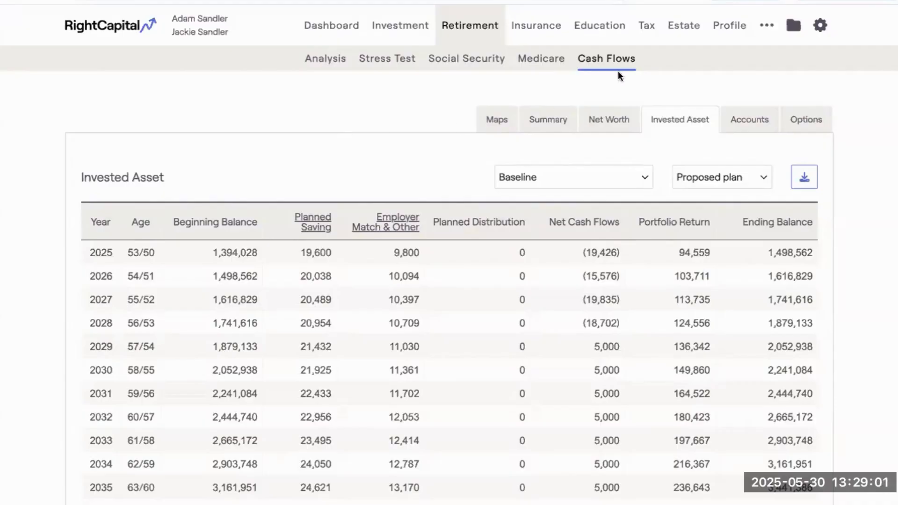
Add a new Distribution entry to the Income section of the client's profile.
left_click(729, 29)
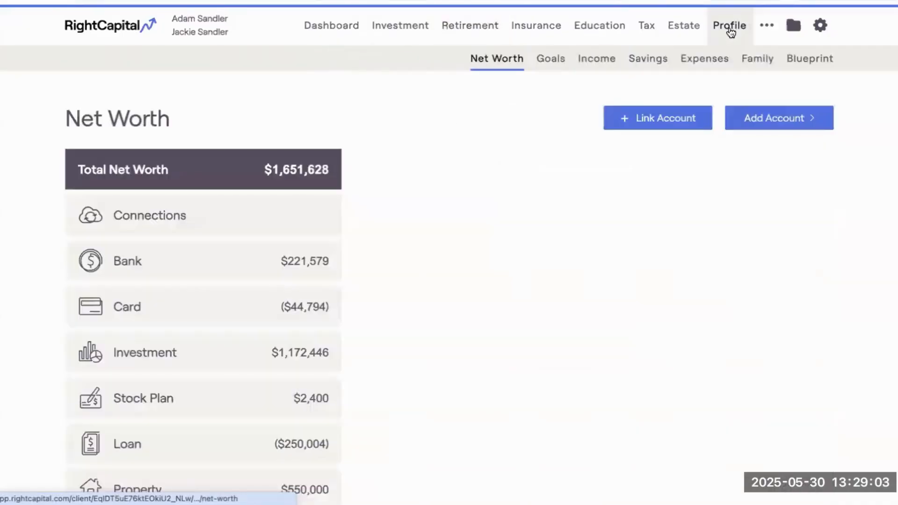
left_click(597, 60)
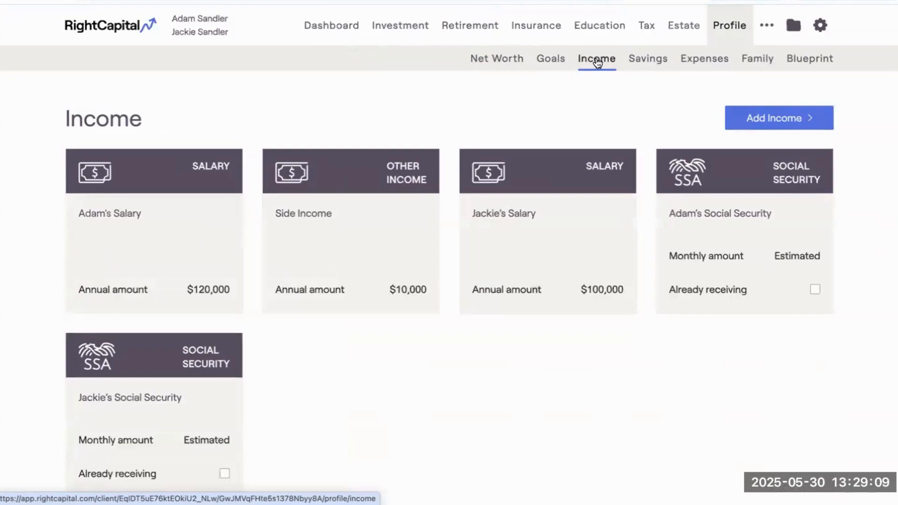
left_click(783, 123)
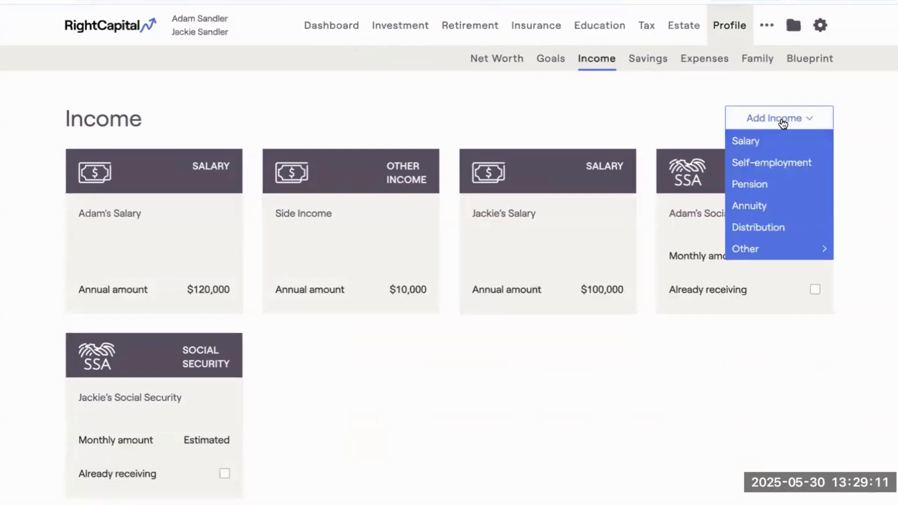
left_click(763, 228)
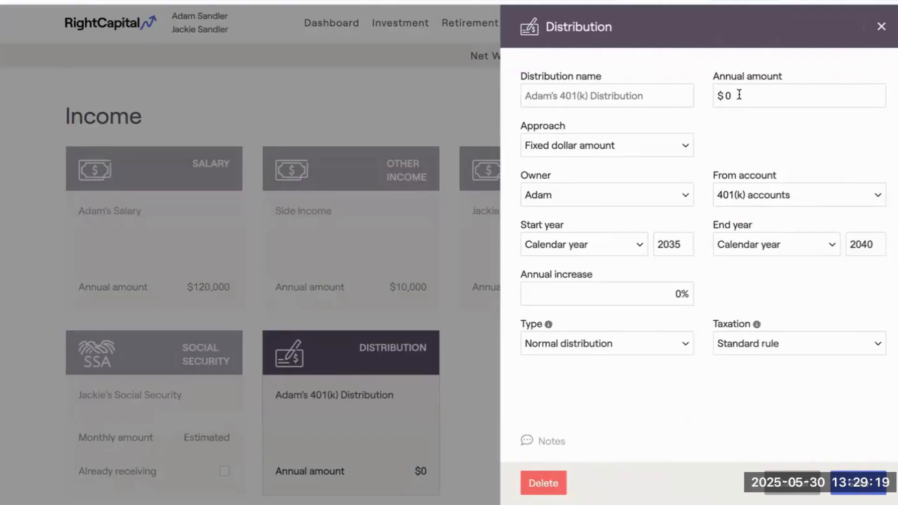
Review the available choices for the distribution's approach, source account, type and taxation.
left_click(607, 144)
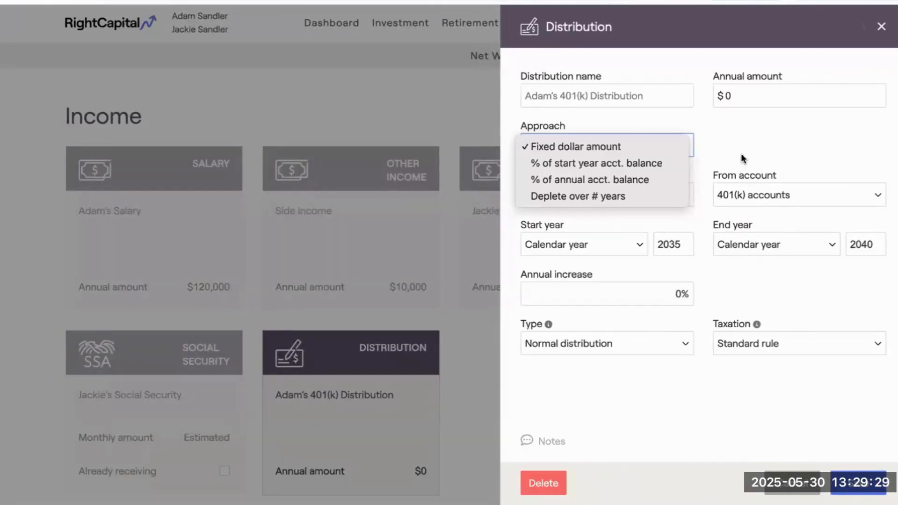
left_click(757, 198)
left_click(758, 194)
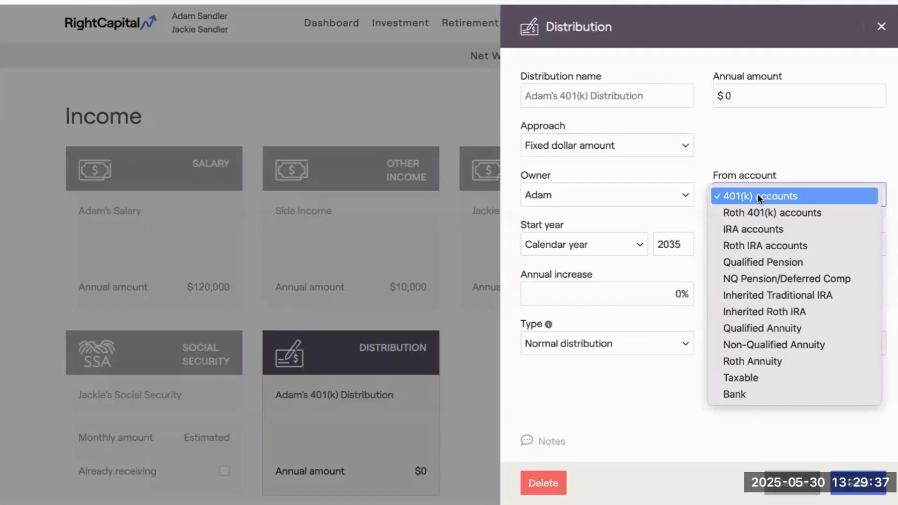
left_click(626, 212)
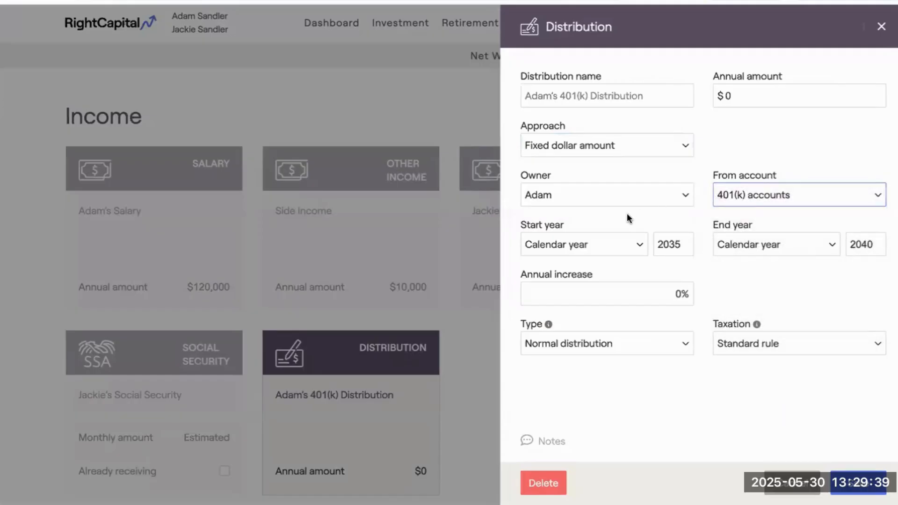
left_click(574, 344)
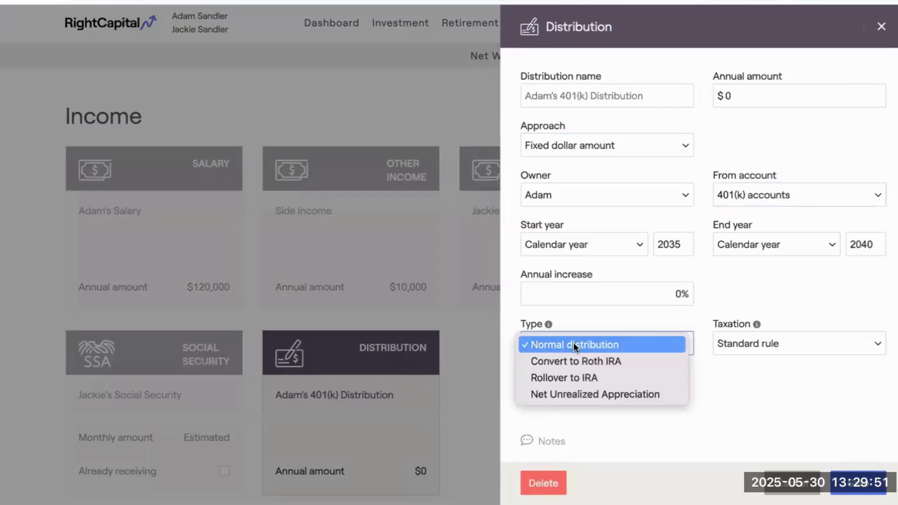
left_click(573, 344)
left_click(740, 333)
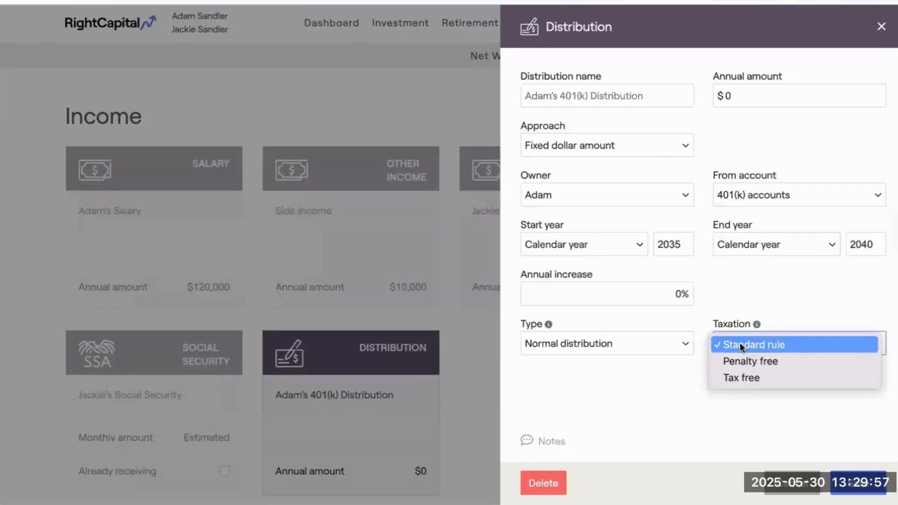
left_click(740, 344)
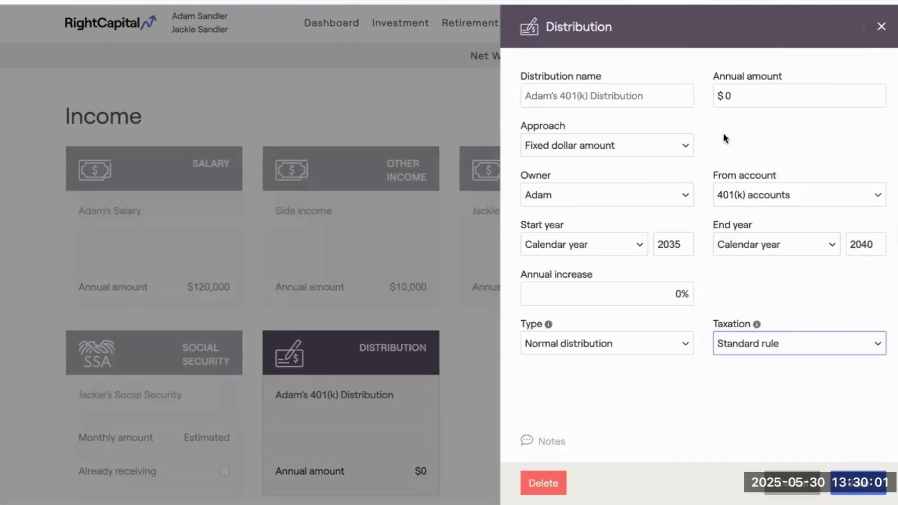
Set the annual amount of the 401(k) distribution to $25,000.
left_click(743, 94)
key("BackSpace")
type("4")
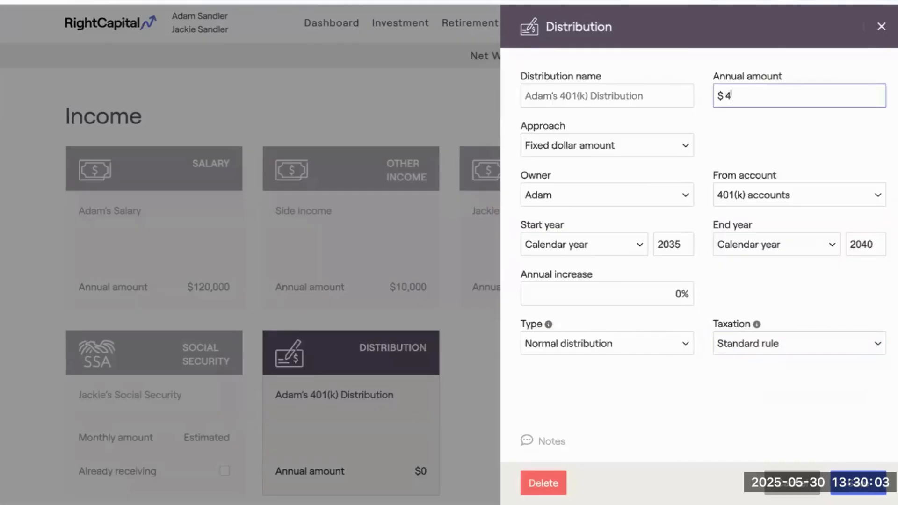
key("BackSpace")
type("250000")
Set the distribution's end year to calendar year 2035 and save the entry.
left_click(662, 247)
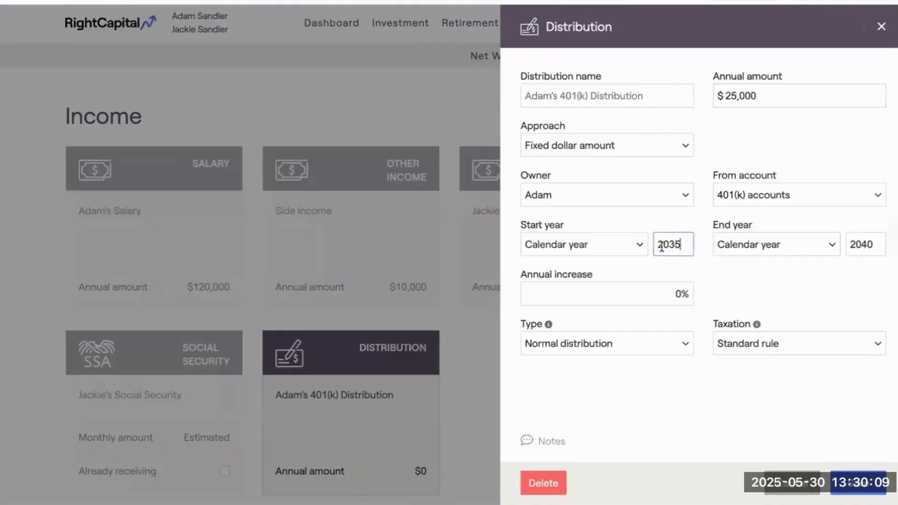
left_click(872, 243)
key("BackSpace")
type("35")
key("BackSpace")
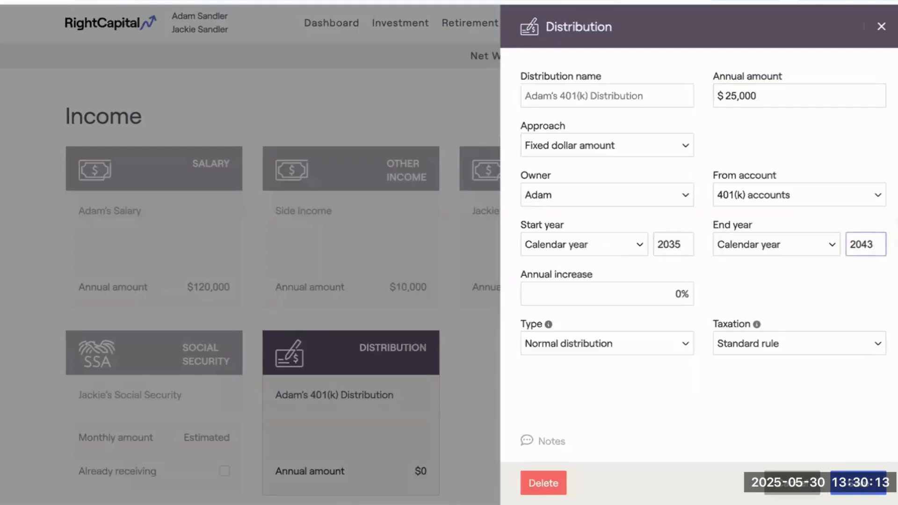
key("BackSpace")
key("BackSpace")
type("35")
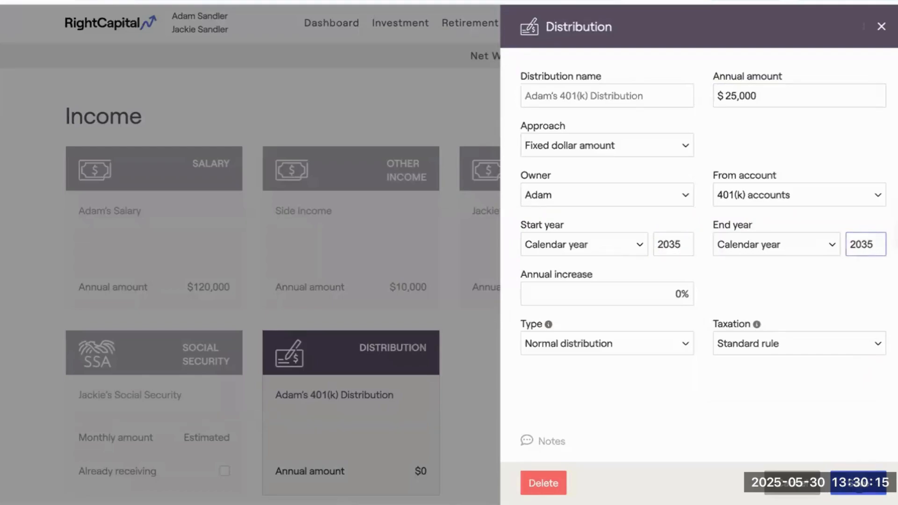
left_click(859, 483)
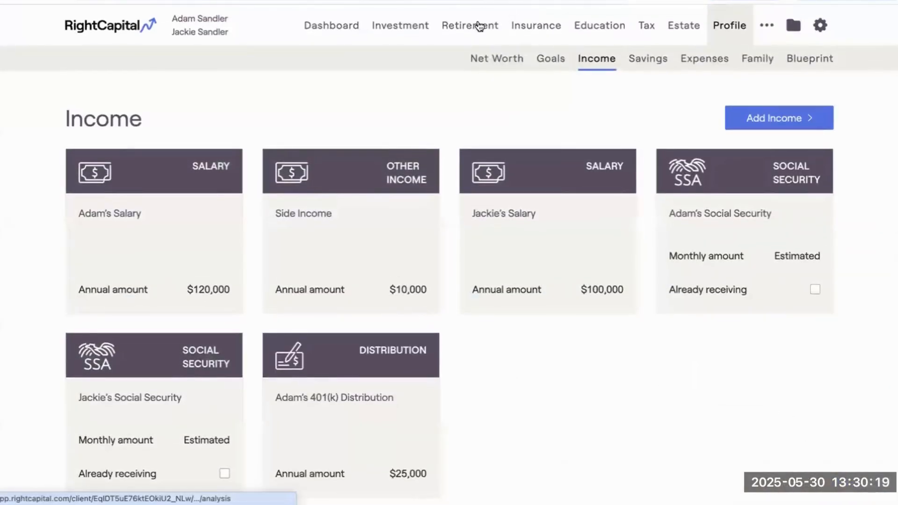
View the Planned Distribution detail of the retirement cash flow Summary around the year 2035.
left_click(478, 23)
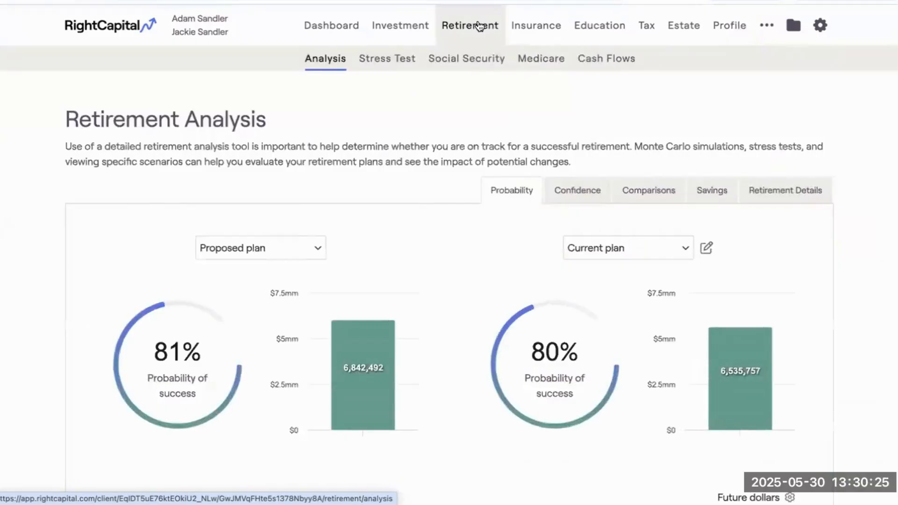
left_click(600, 64)
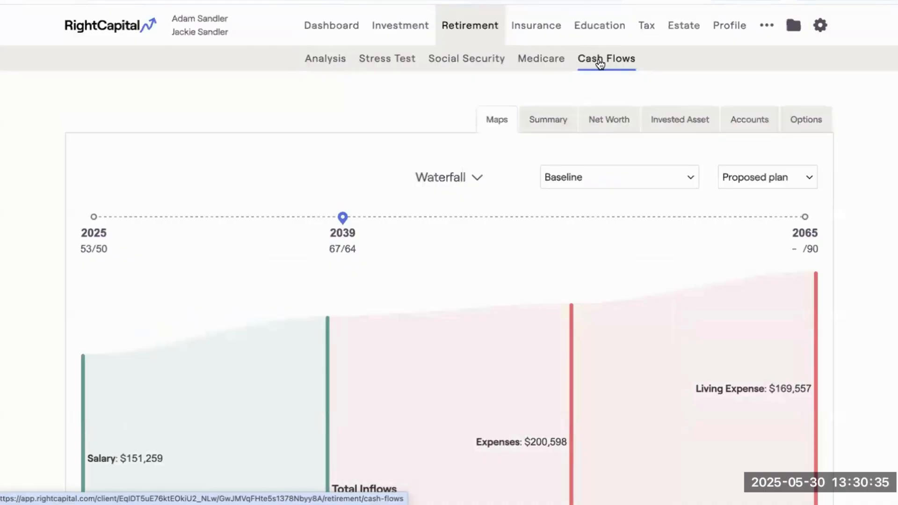
left_click(560, 117)
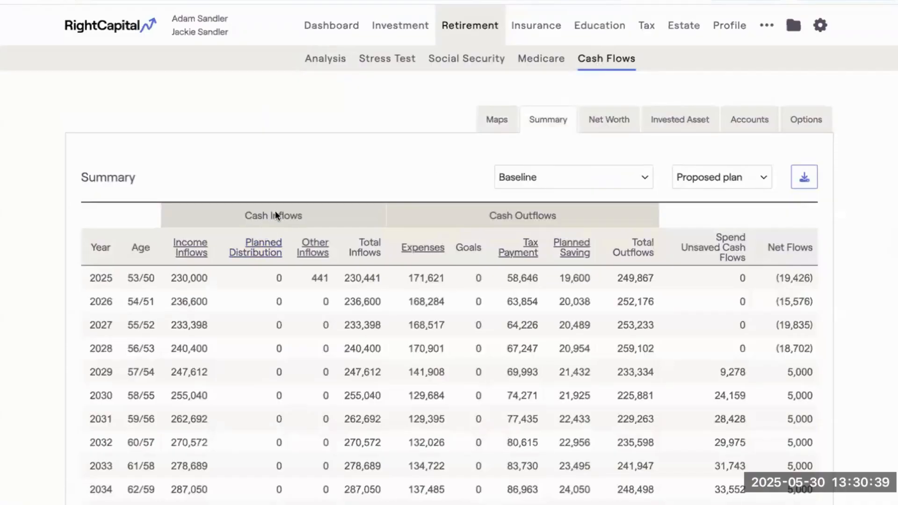
left_click(252, 252)
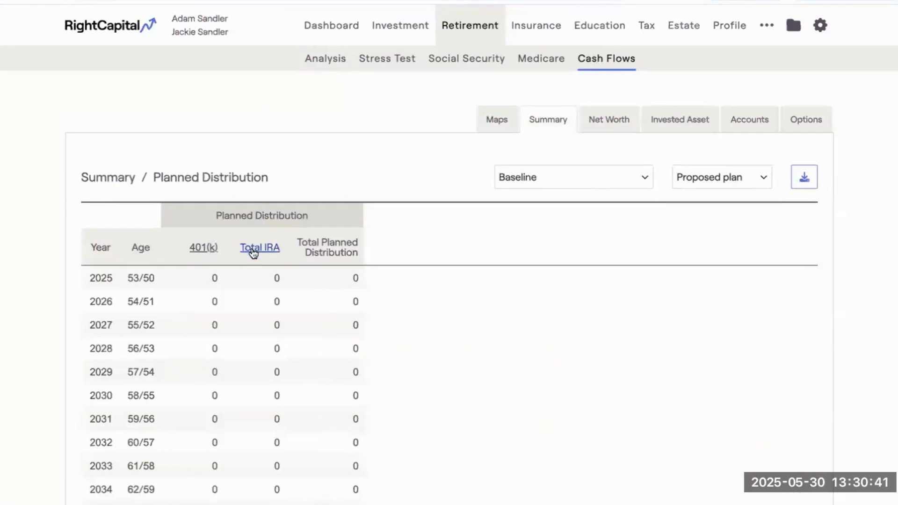
scroll(251, 256, "down", 3)
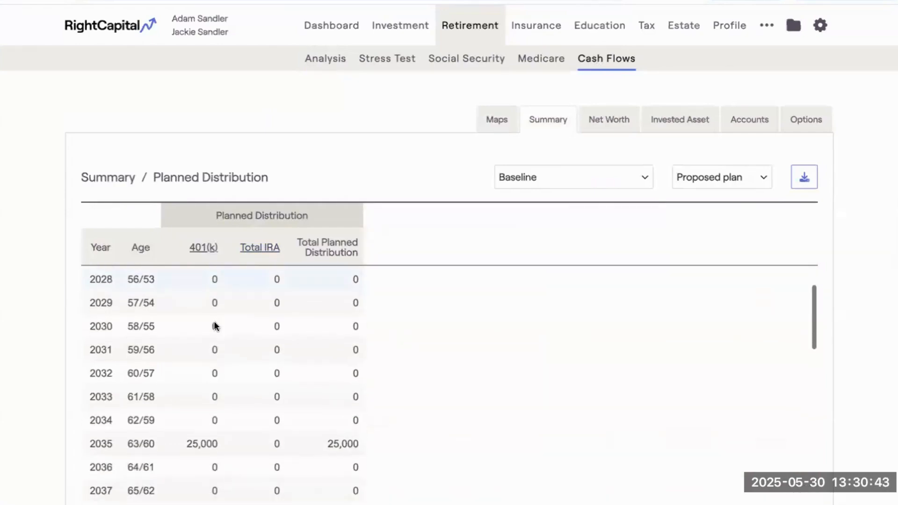
scroll(215, 326, "down", 3)
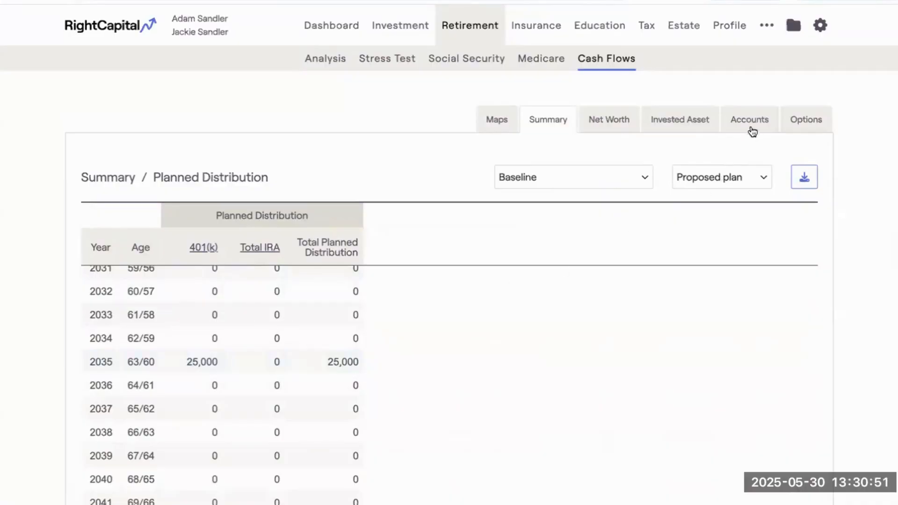
View Withdrawal from accounts in the Accounts cash flows around the year 2035.
left_click(753, 119)
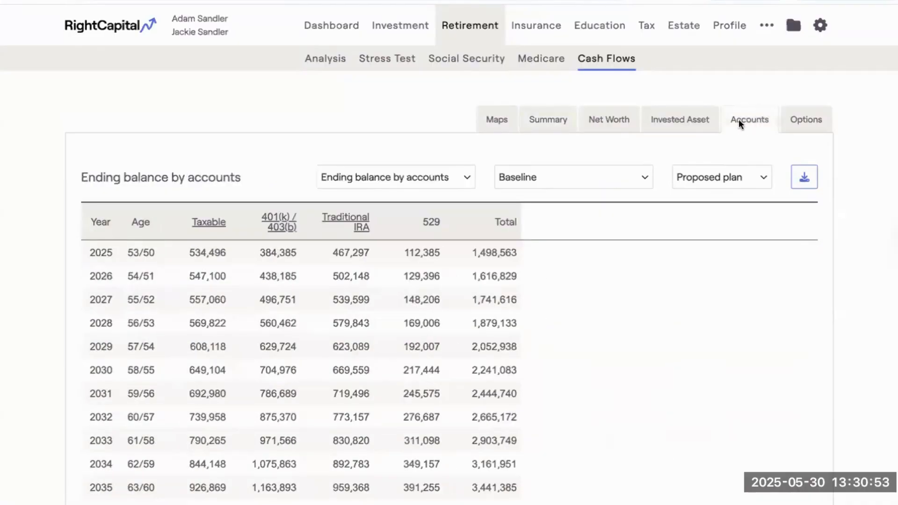
left_click(383, 176)
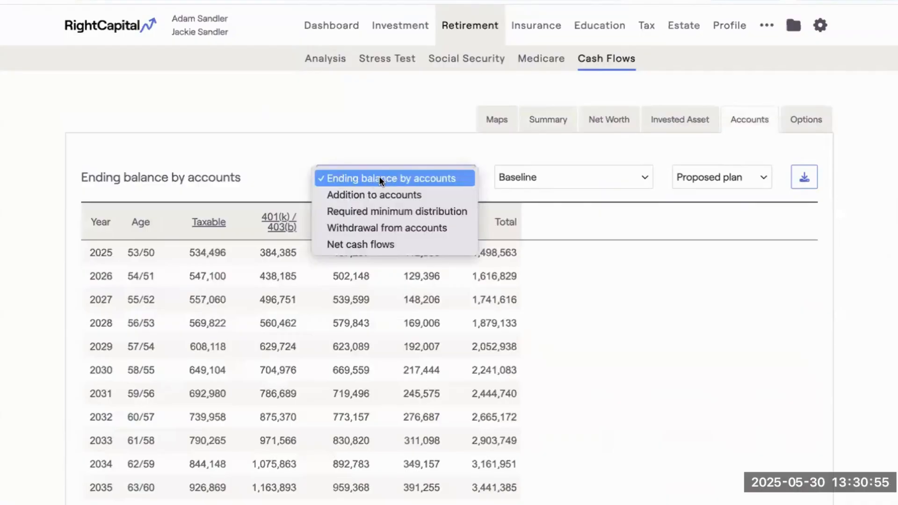
left_click(384, 229)
scroll(308, 318, "down", 3)
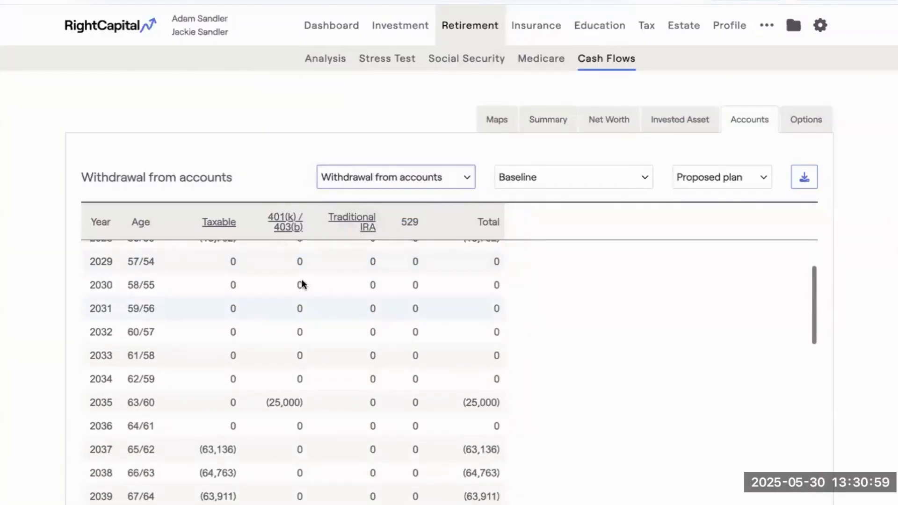
scroll(285, 229, "down", 2)
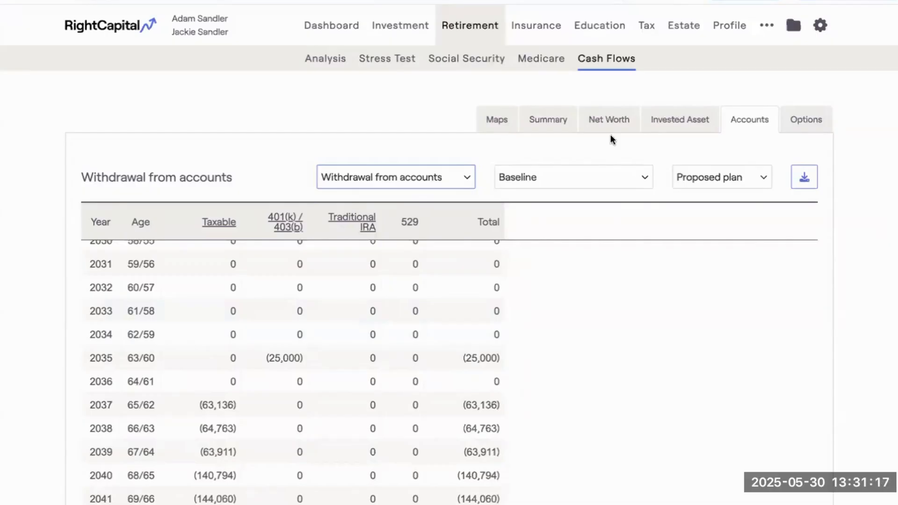
Return to the Summary's Planned Distribution detail and examine the years from 2035 to about 2050.
left_click(564, 125)
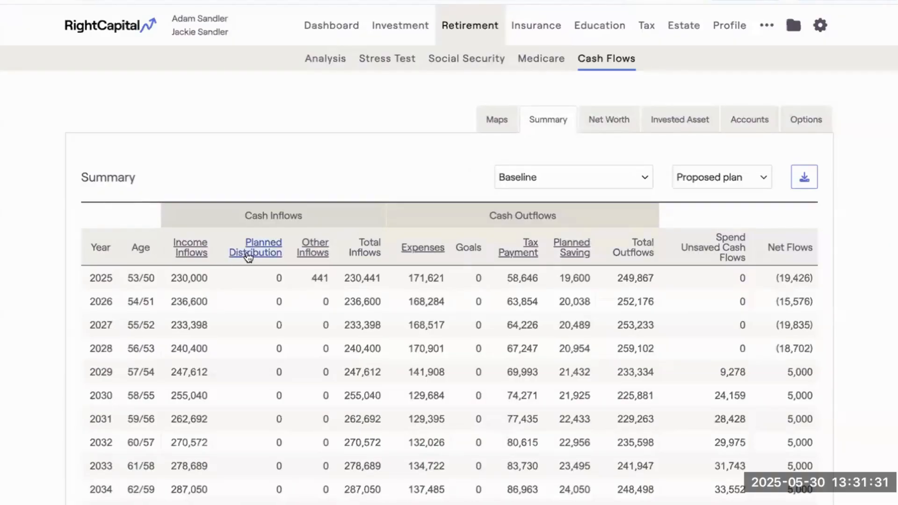
left_click(272, 251)
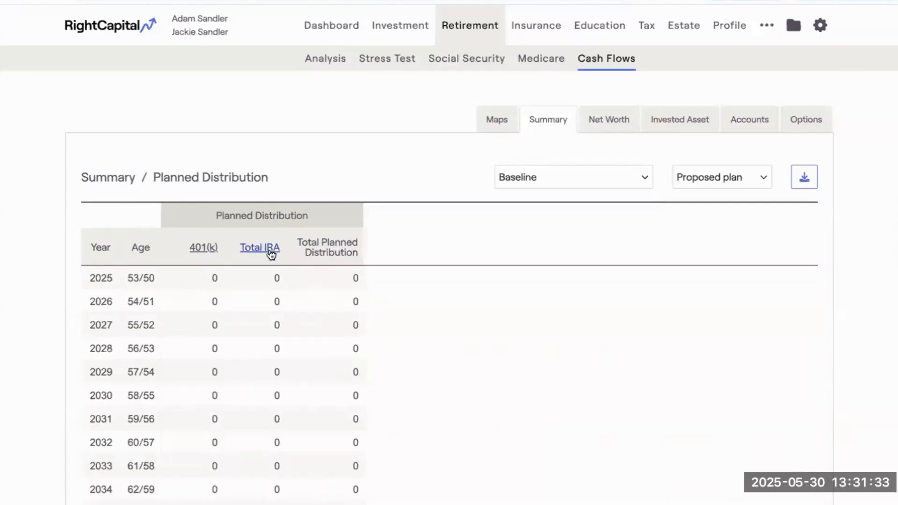
scroll(269, 324, "down", 1)
scroll(268, 323, "down", 8)
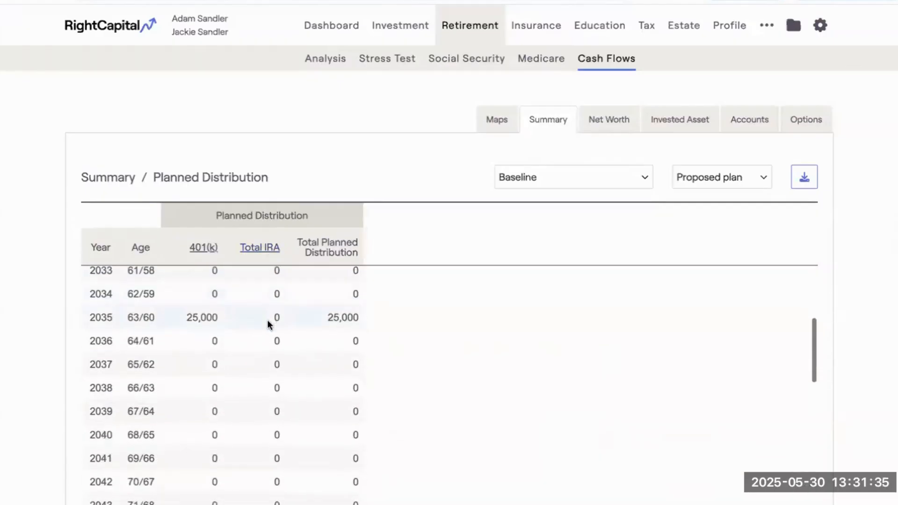
scroll(268, 323, "down", 1)
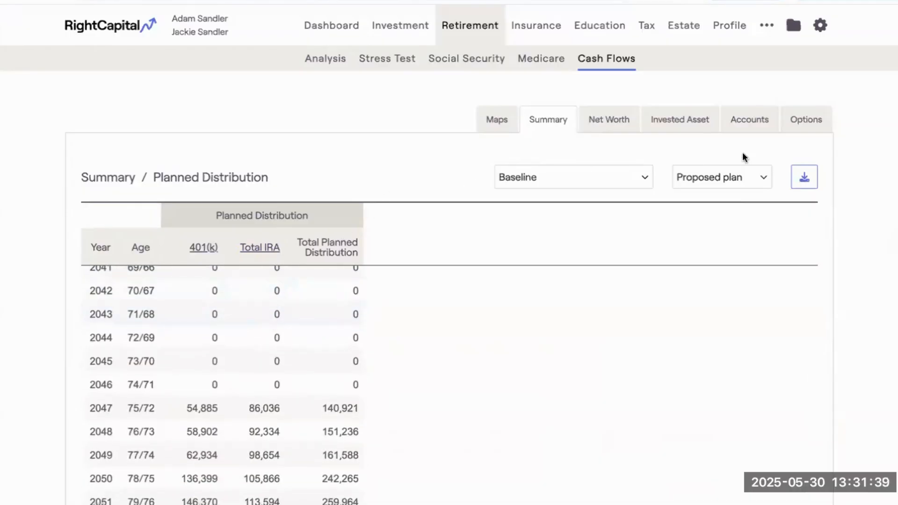
View Required minimum distribution in the Accounts cash flows and examine the years from 2047 onward.
left_click(755, 120)
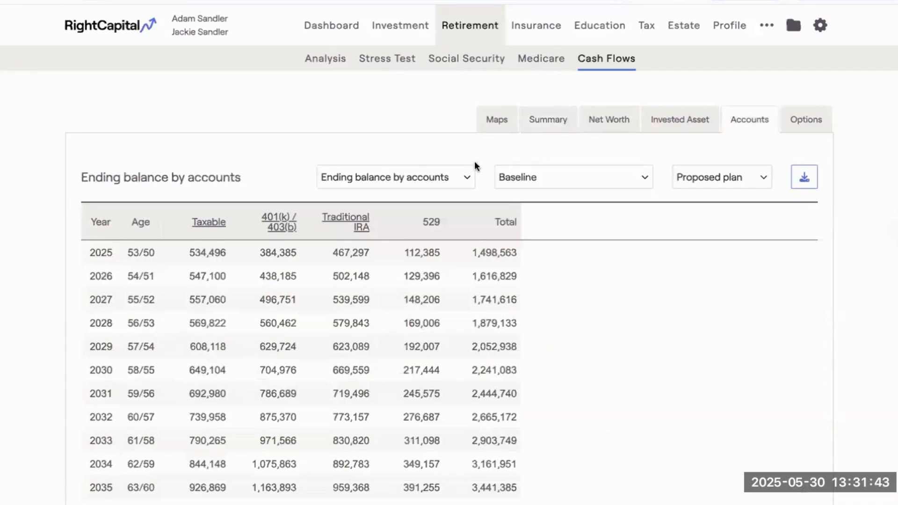
left_click(425, 177)
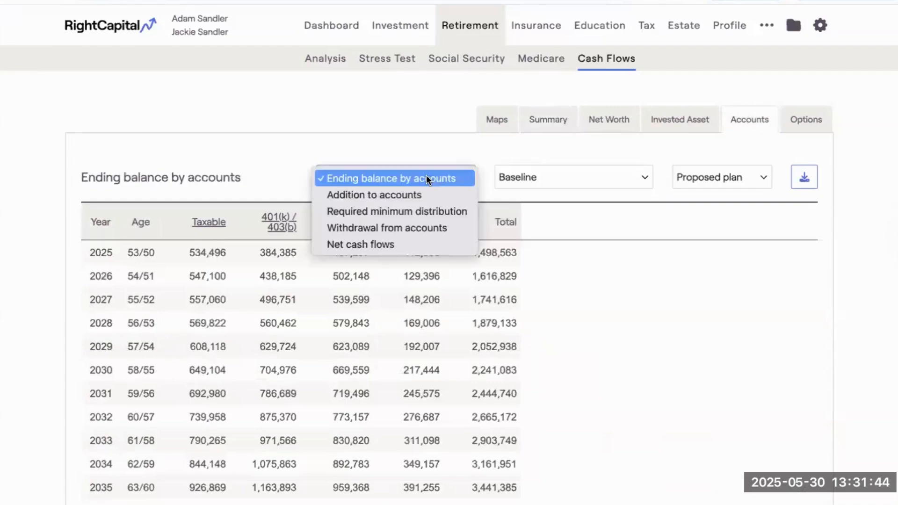
left_click(421, 211)
scroll(343, 296, "down", 1)
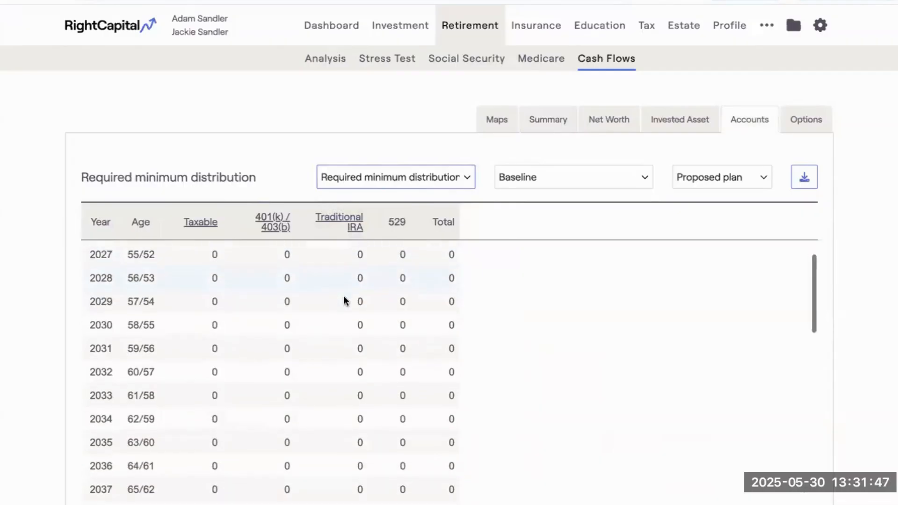
scroll(343, 299, "down", 3)
scroll(344, 299, "up", 3)
scroll(344, 300, "down", 7)
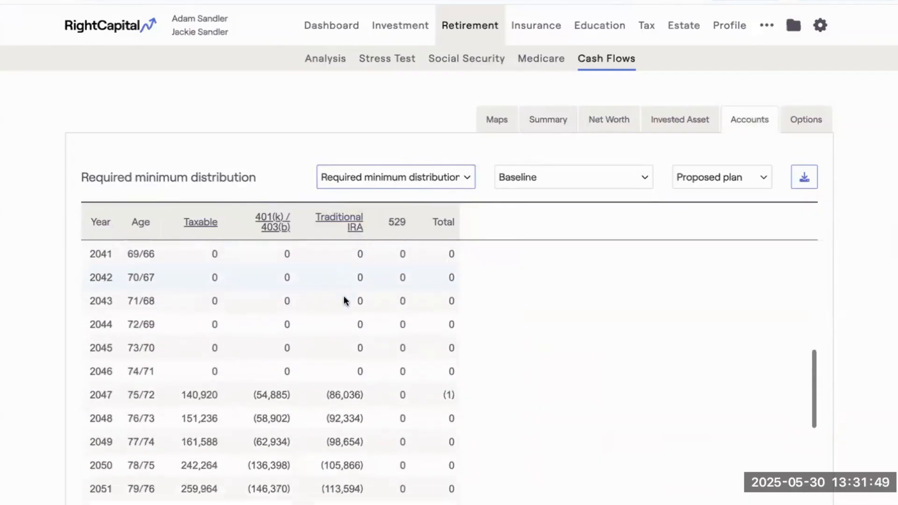
scroll(310, 366, "down", 5)
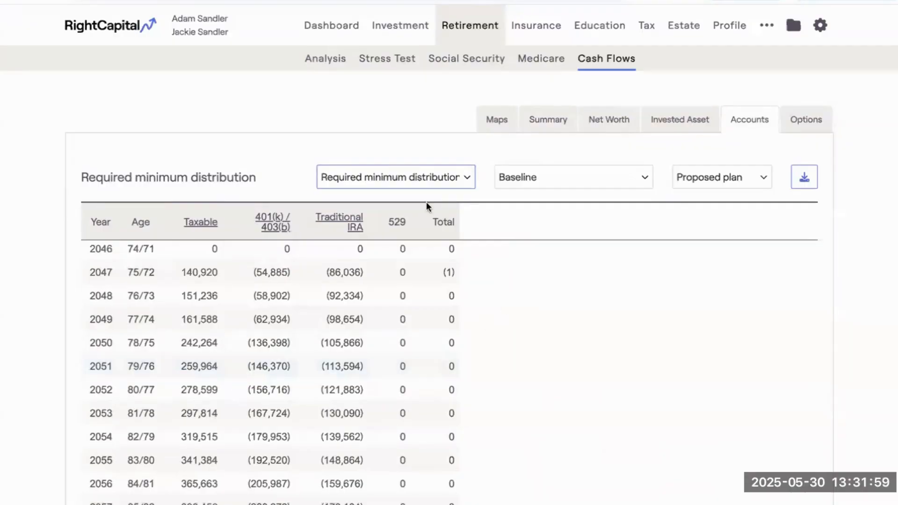
left_click(408, 177)
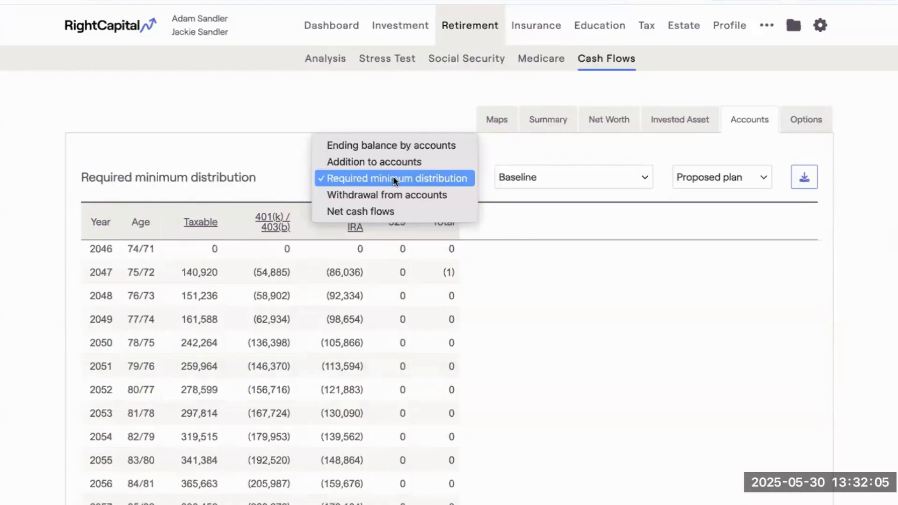
left_click(385, 97)
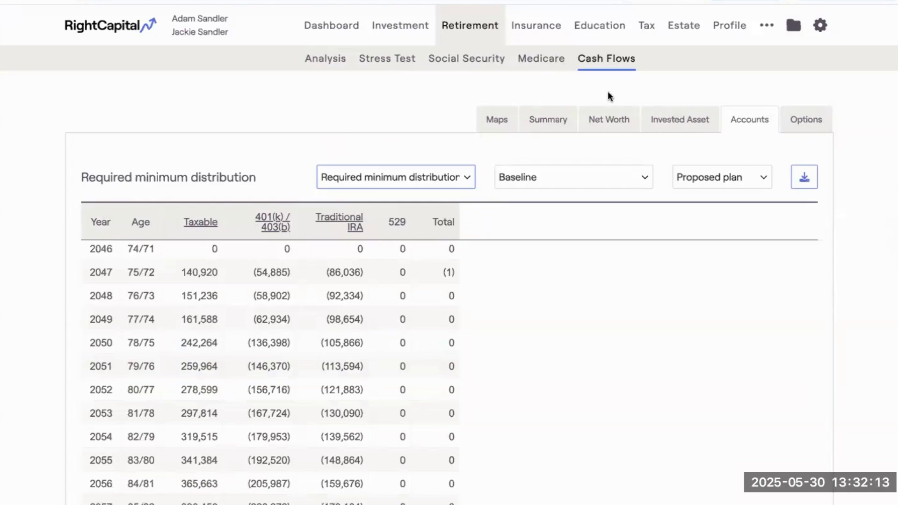
Open the client's Methodology settings and review the options for Planned distribution method and Cash flow in simulation starts.
left_click(815, 29)
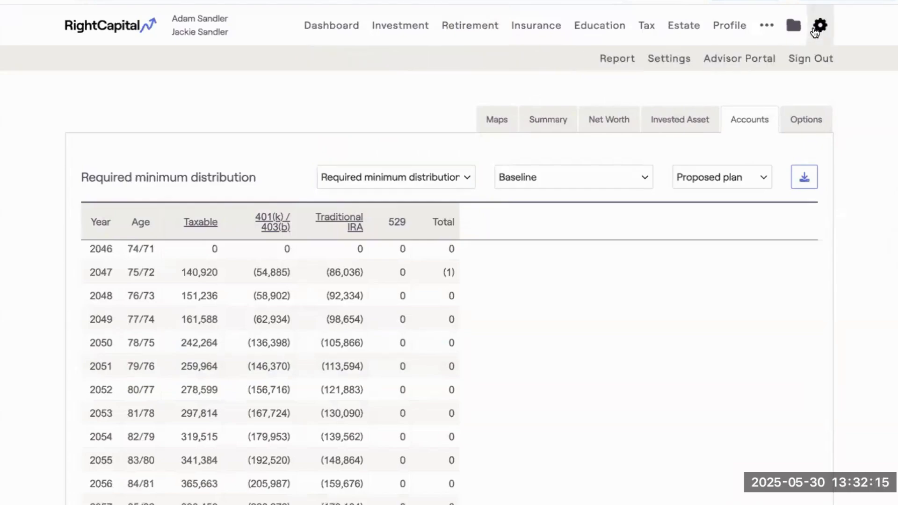
left_click(669, 59)
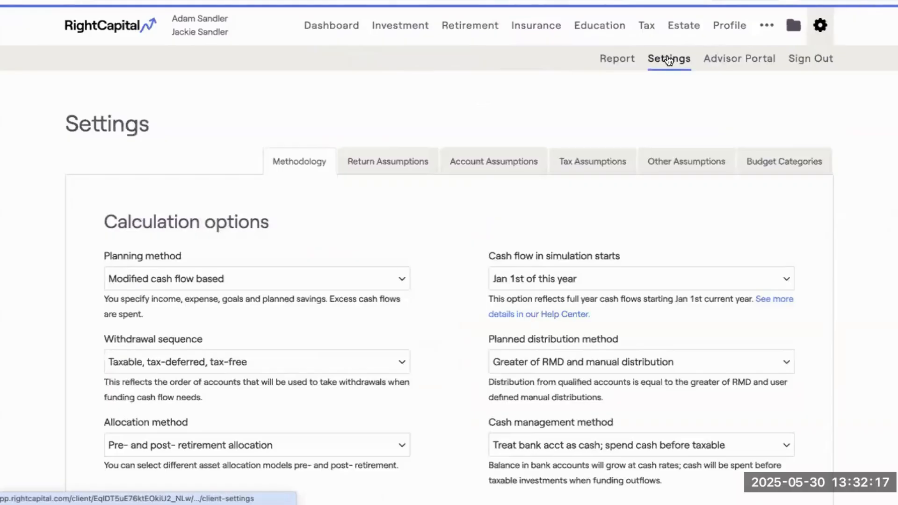
scroll(624, 173, "down", 1)
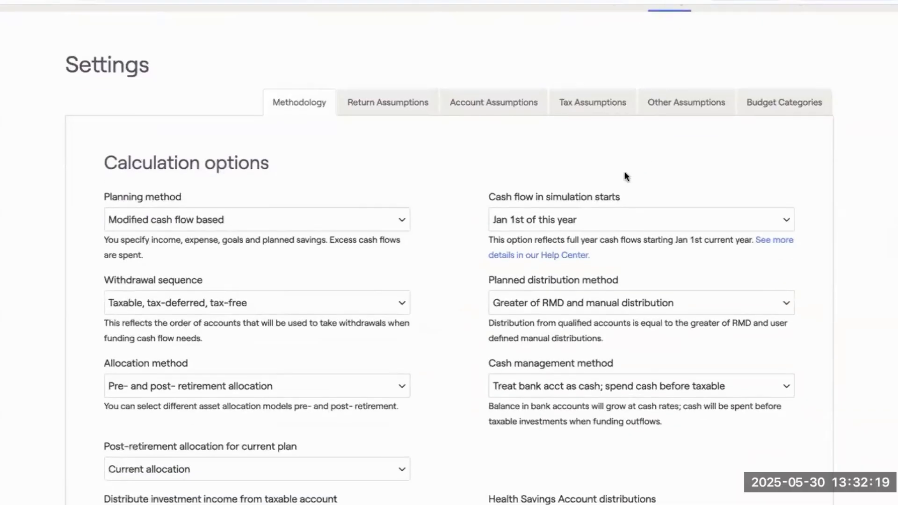
scroll(579, 201, "down", 1)
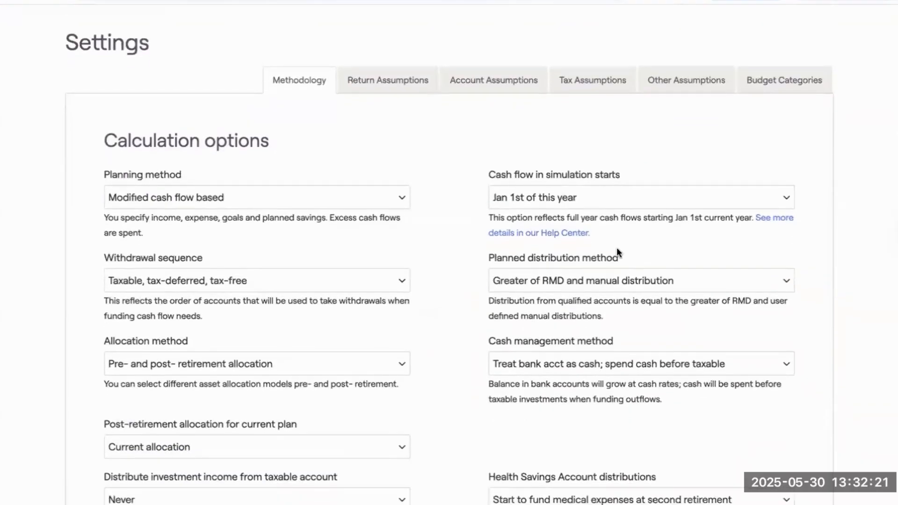
scroll(601, 253, "down", 1)
left_click(563, 254)
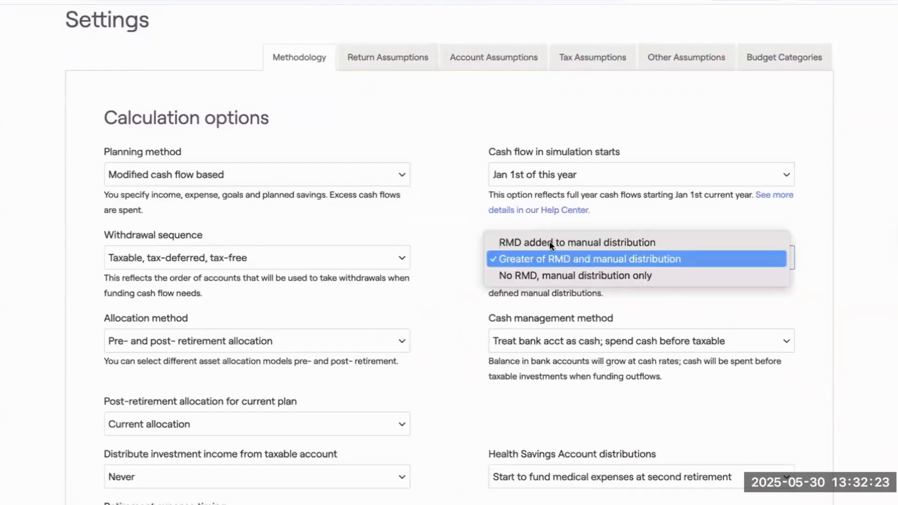
left_click(602, 228)
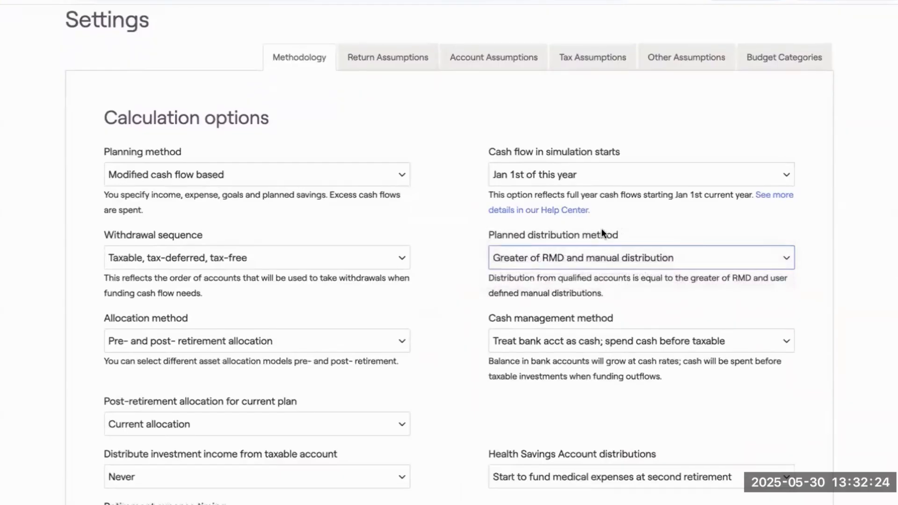
left_click(662, 253)
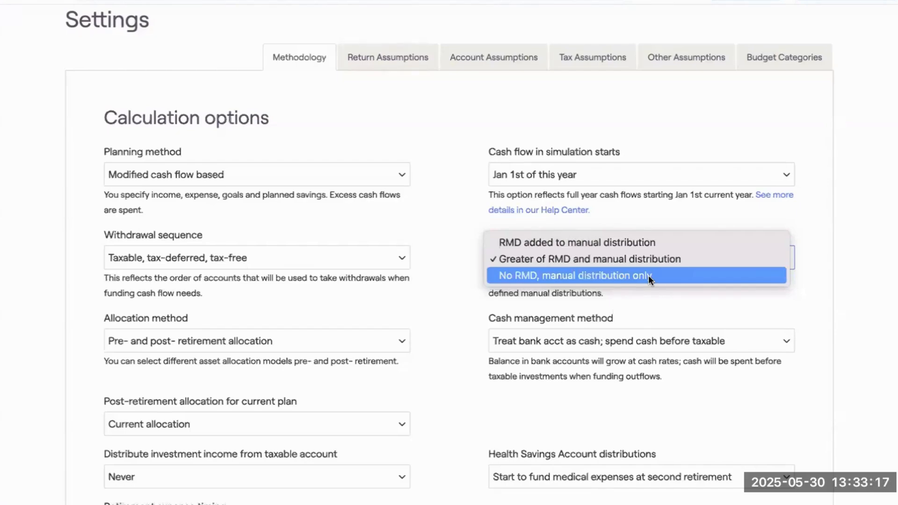
left_click(626, 215)
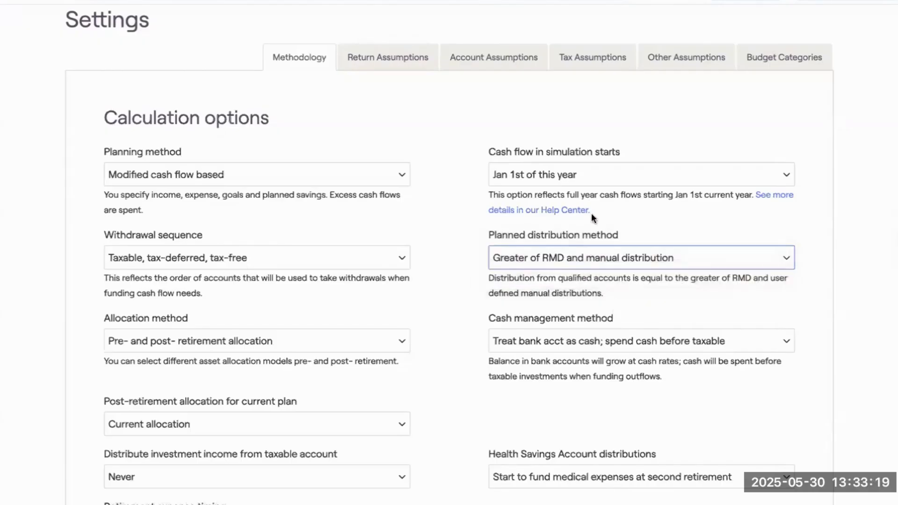
left_click(590, 179)
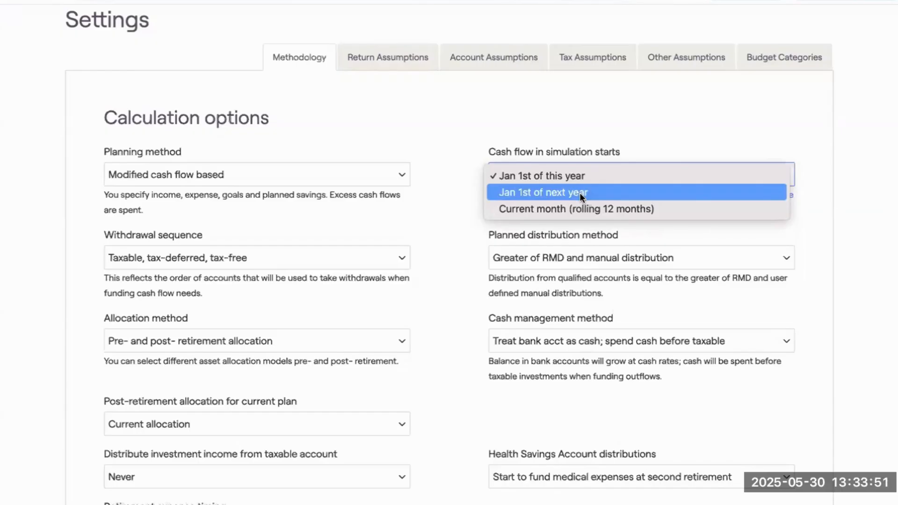
left_click(570, 137)
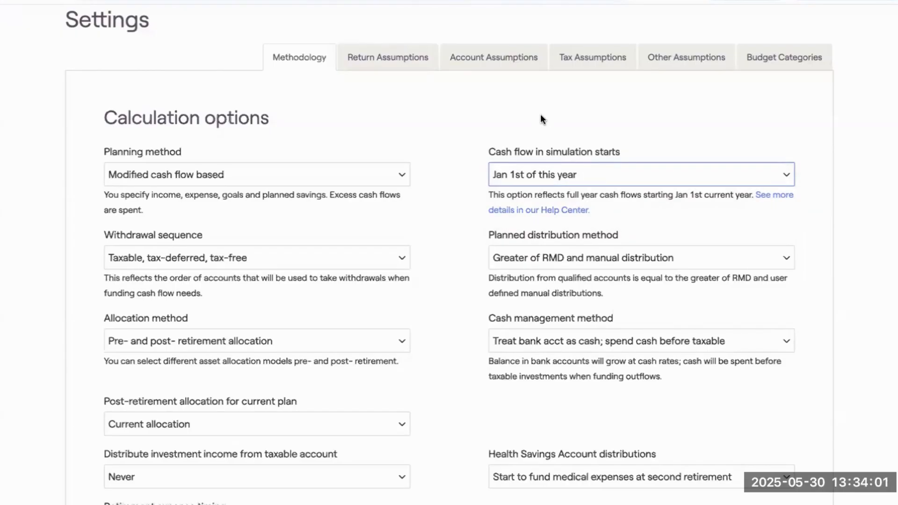
Return to the client's retirement Cash Flows and view the Maps waterfall.
scroll(540, 114, "up", 3)
left_click(477, 28)
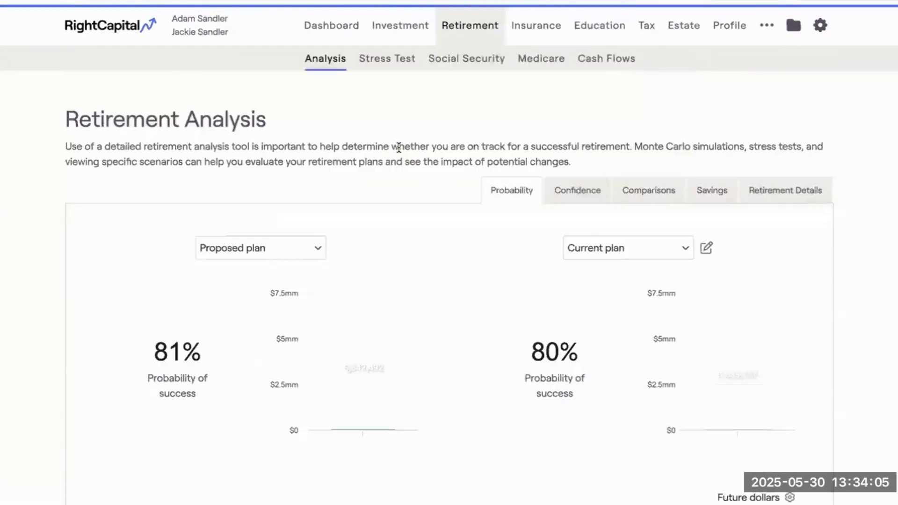
left_click(607, 64)
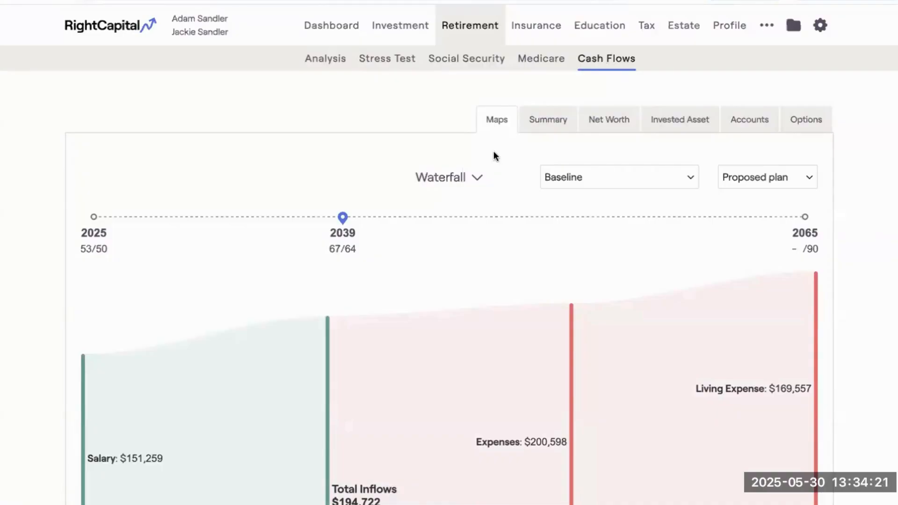
Go back to the advisor's client list and open the same client's Planning Access settings.
left_click(117, 30)
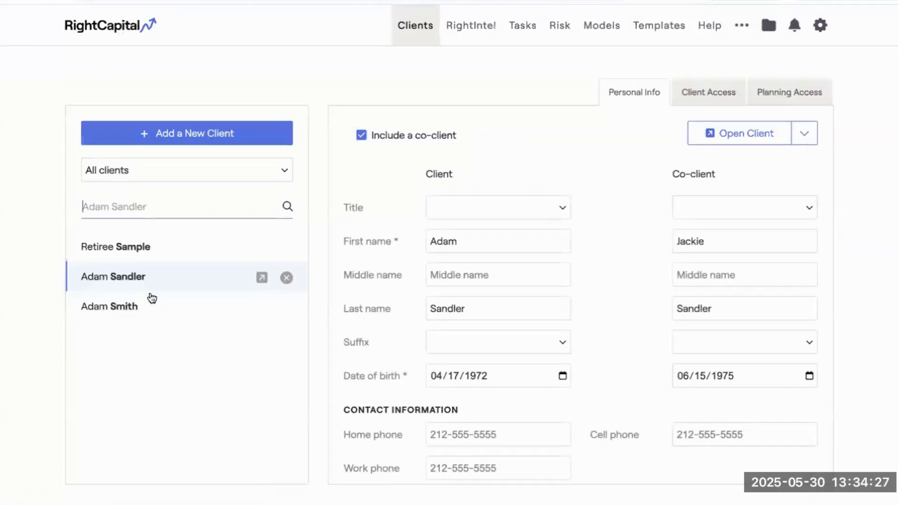
left_click(128, 282)
left_click(797, 98)
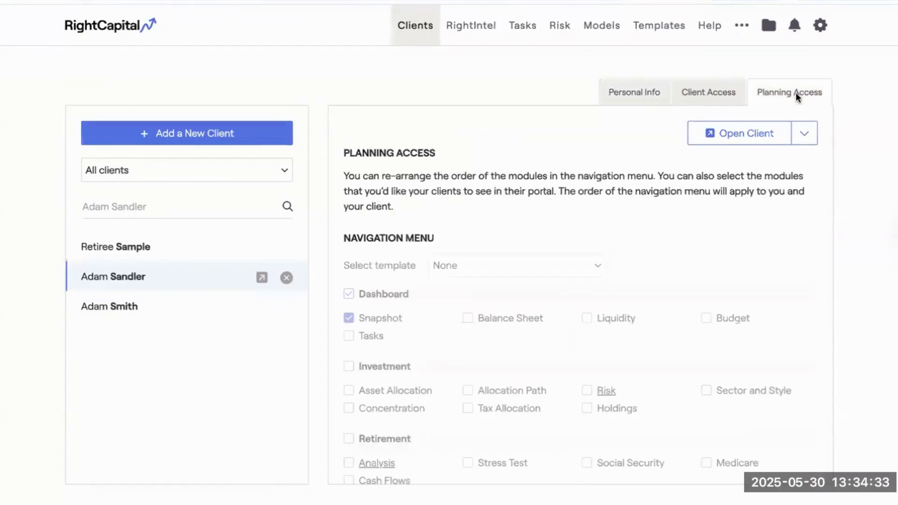
Reorder the retirement Cash Flows sections to start with Net Worth, Summary and Maps, and save the planning access settings.
scroll(709, 216, "down", 2)
scroll(708, 214, "down", 1)
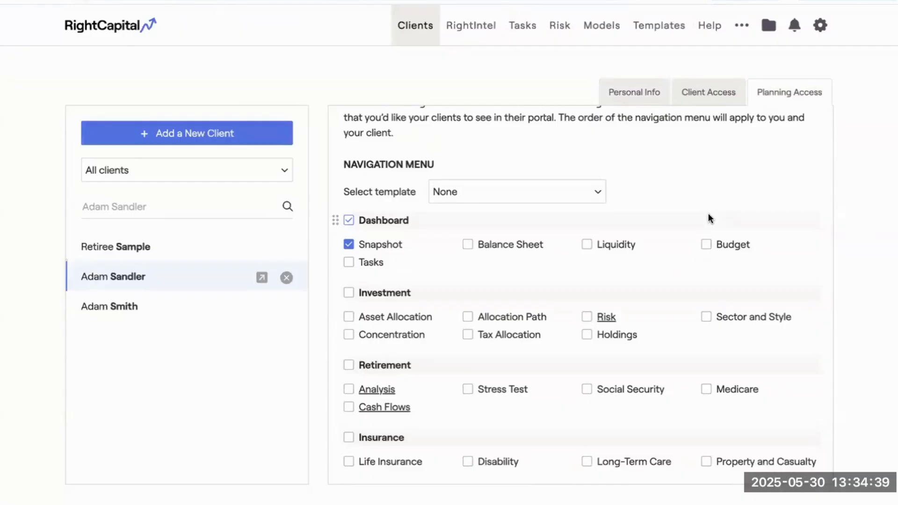
scroll(507, 355, "down", 2)
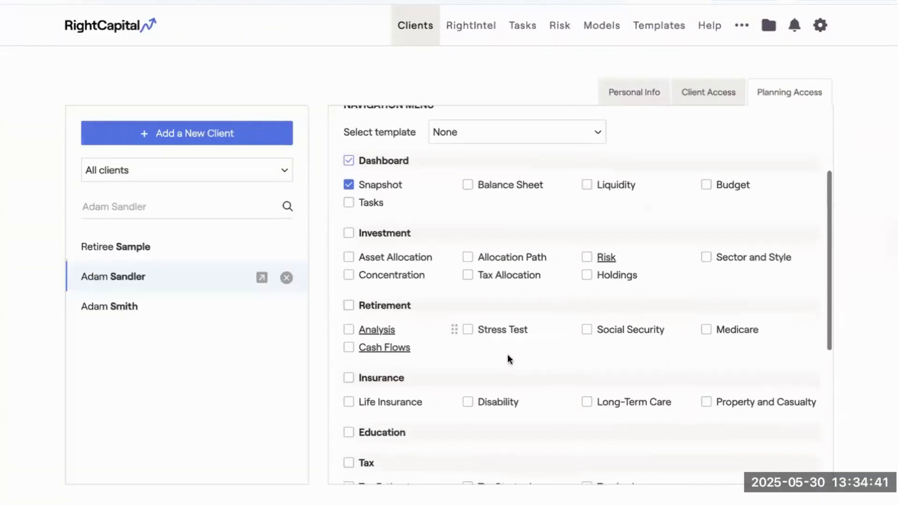
scroll(507, 354, "down", 1)
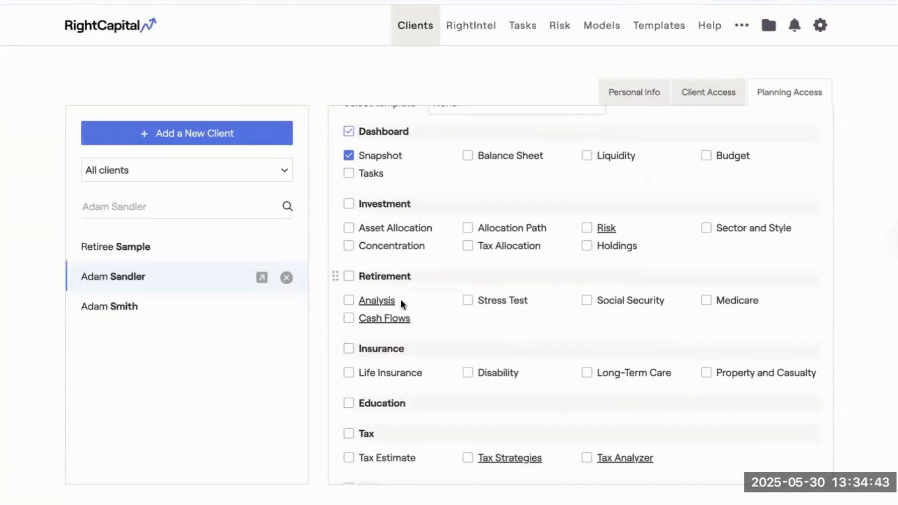
scroll(388, 303, "down", 1)
left_click(369, 306)
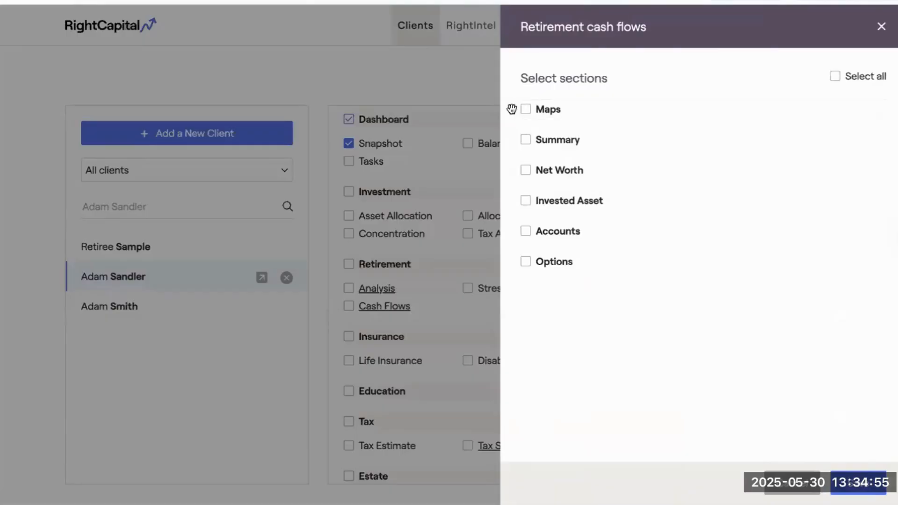
left_click_drag(512, 109, 515, 138)
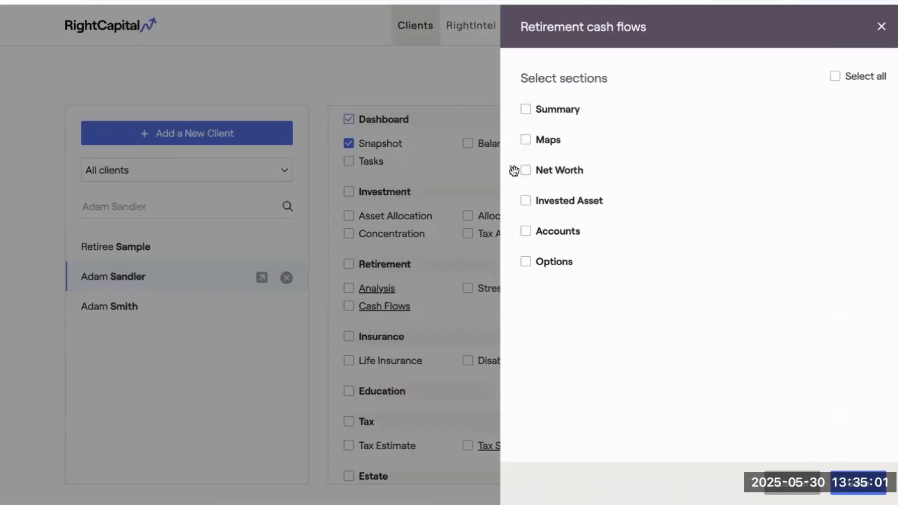
left_click_drag(514, 171, 517, 108)
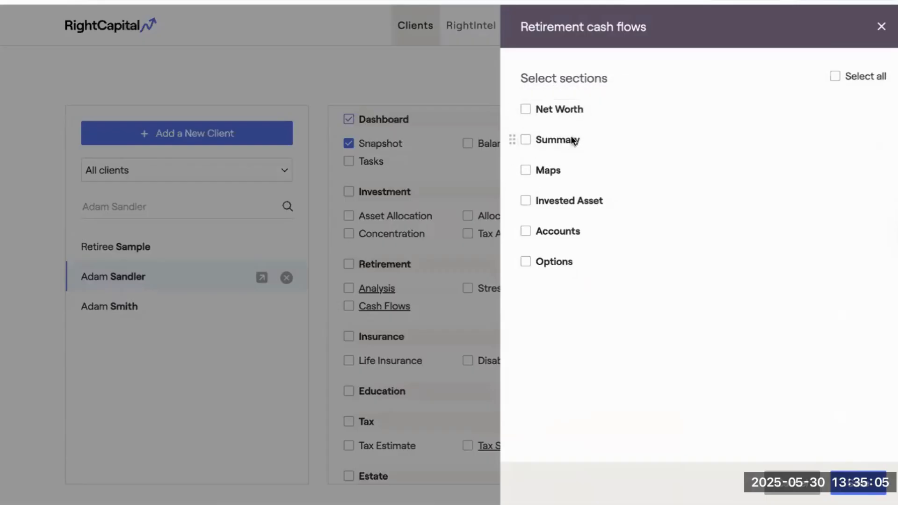
left_click(848, 484)
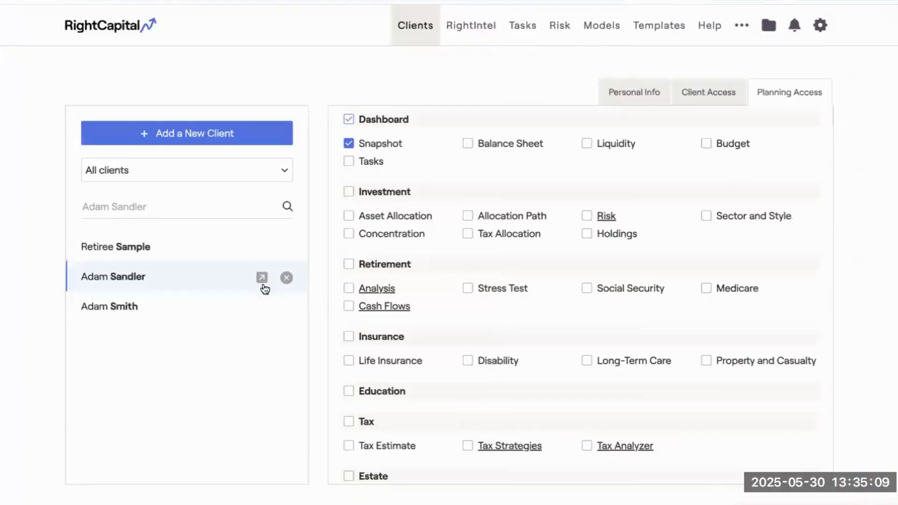
scroll(566, 368, "down", 3)
scroll(565, 368, "down", 2)
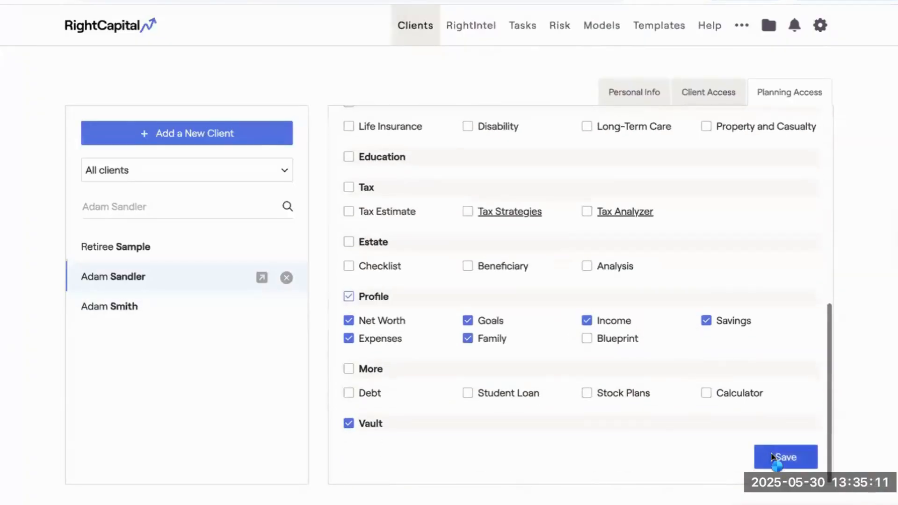
Move the Tax module above Education in the client's navigation menu order.
scroll(522, 320, "up", 2)
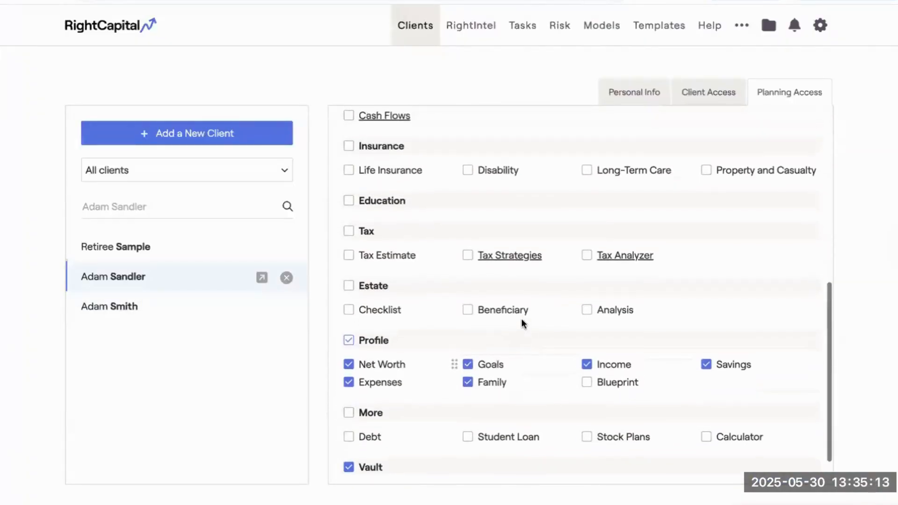
scroll(528, 278, "up", 1)
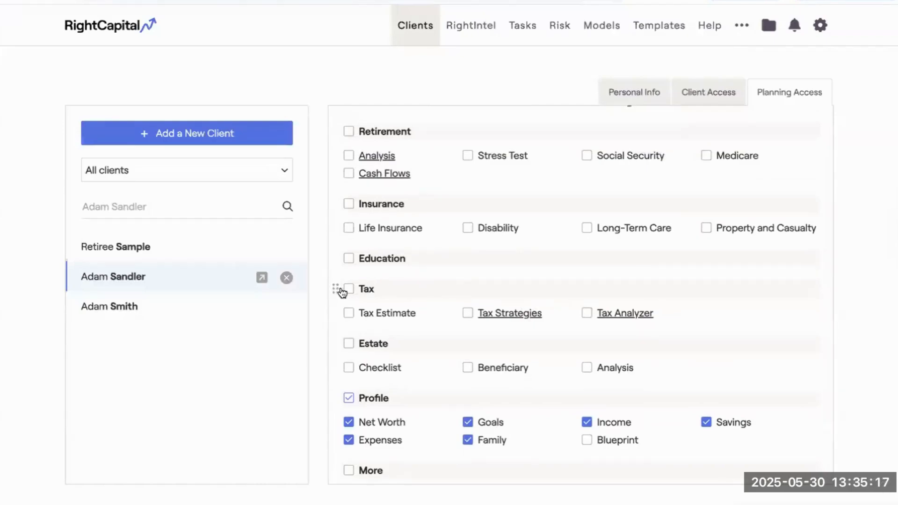
mouse_move(336, 288)
left_mouse_down()
mouse_move(344, 237)
mouse_move(345, 287)
mouse_move(335, 278)
left_mouse_up()
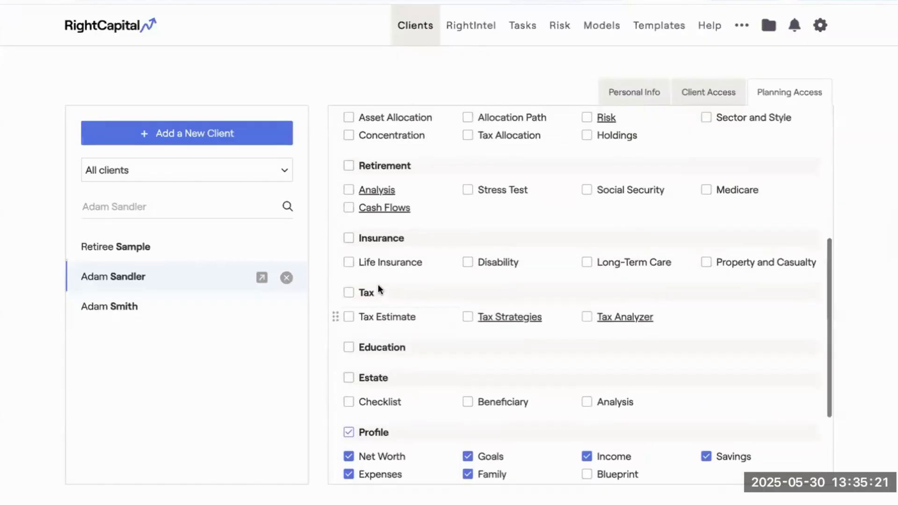
scroll(378, 285, "up", 5)
scroll(379, 290, "down", 3)
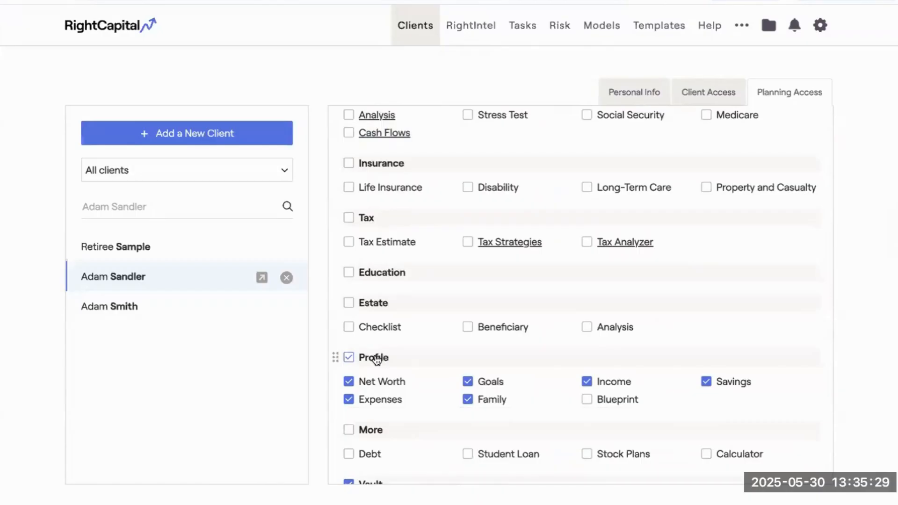
scroll(400, 339, "up", 1)
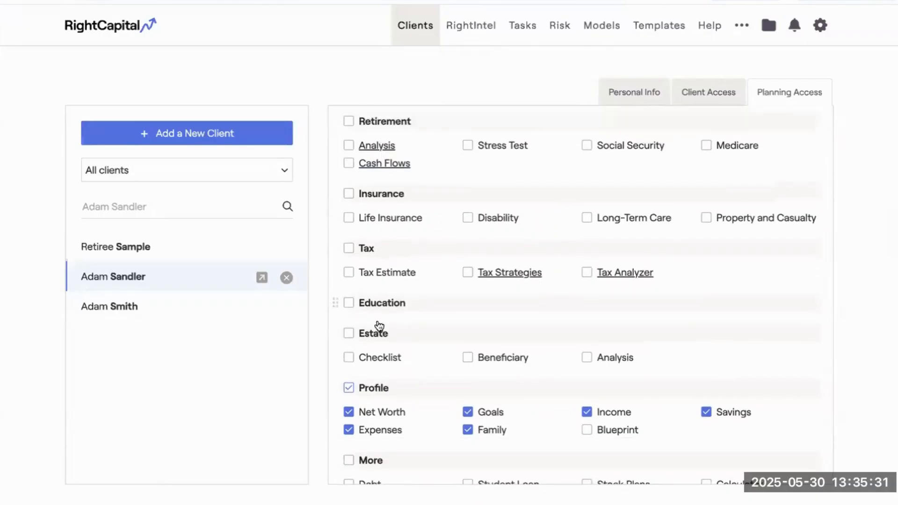
Open the client's plan and view the rearranged retirement Cash Flows, including Maps.
left_click(262, 279)
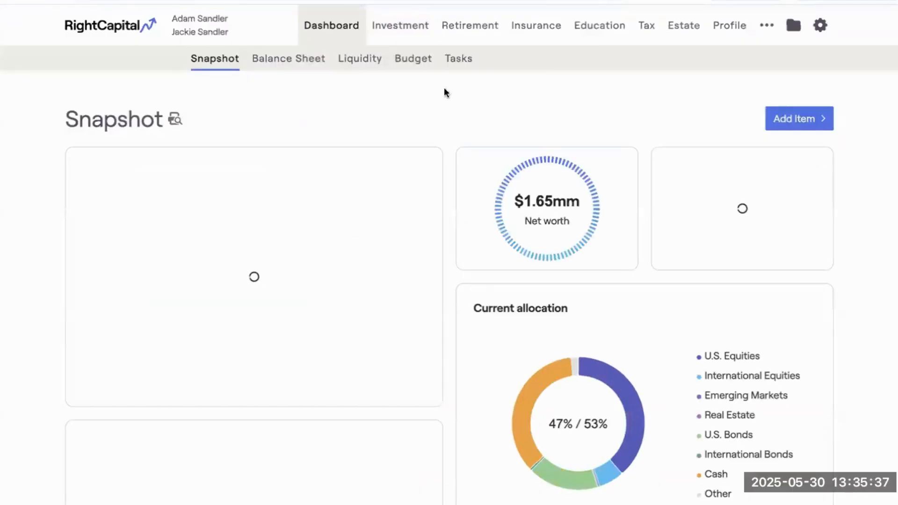
left_click(482, 28)
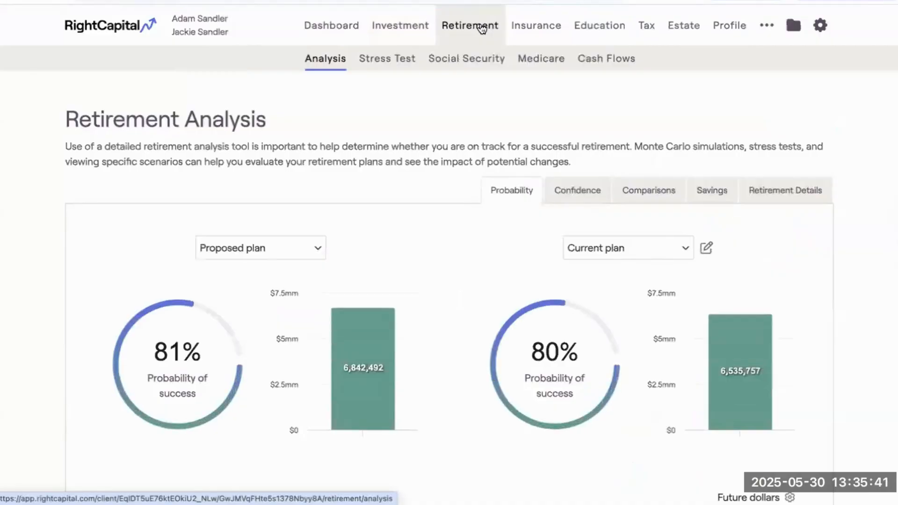
left_click(597, 62)
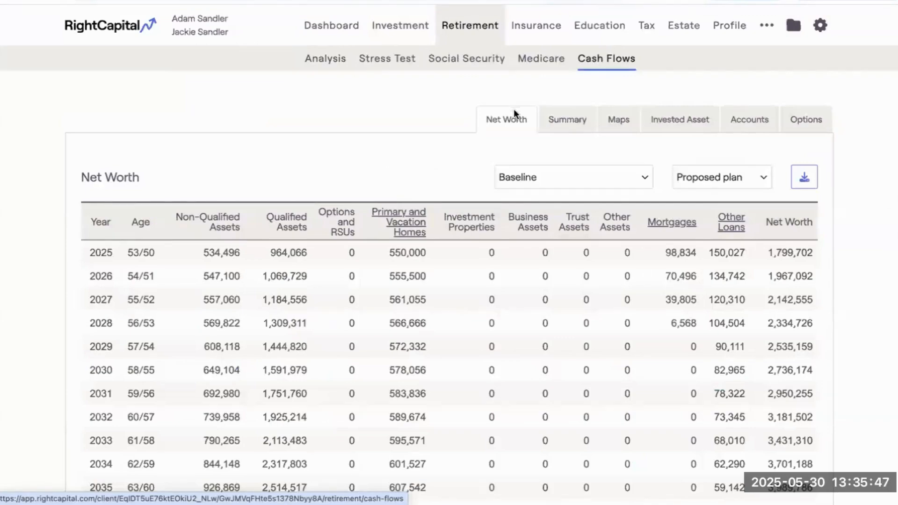
left_click(611, 125)
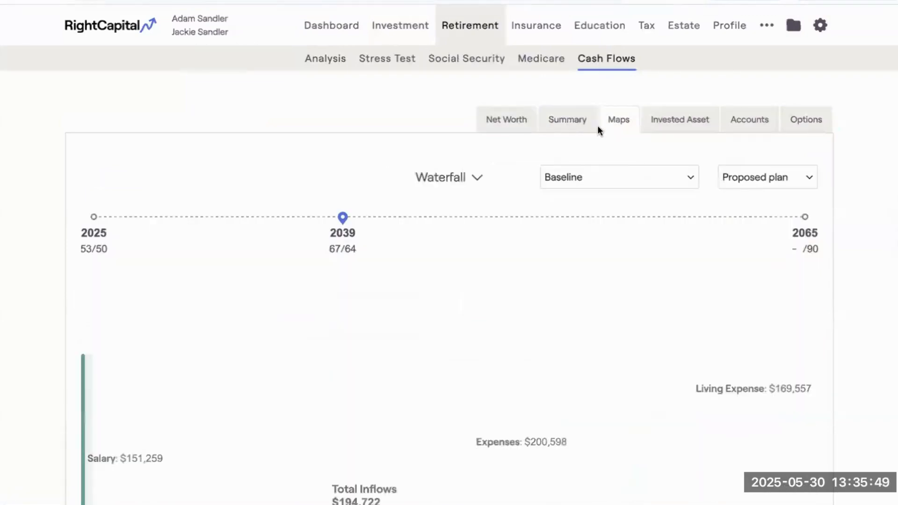
View the Net Worth cash flows for the Moving to Florida plan.
left_click(523, 122)
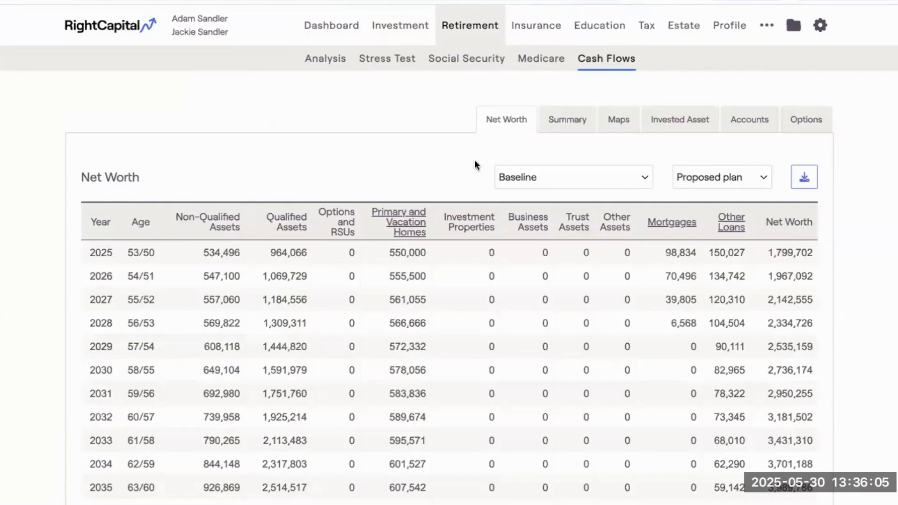
left_click(711, 177)
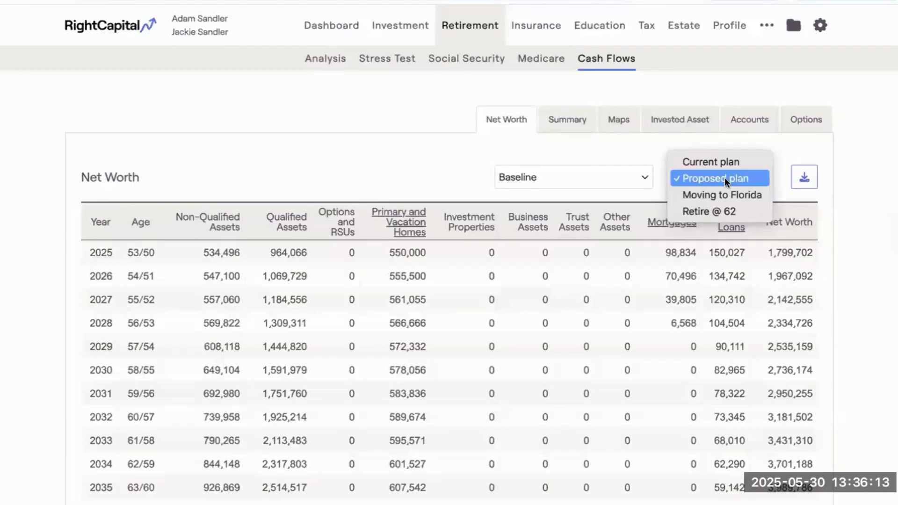
left_click(703, 195)
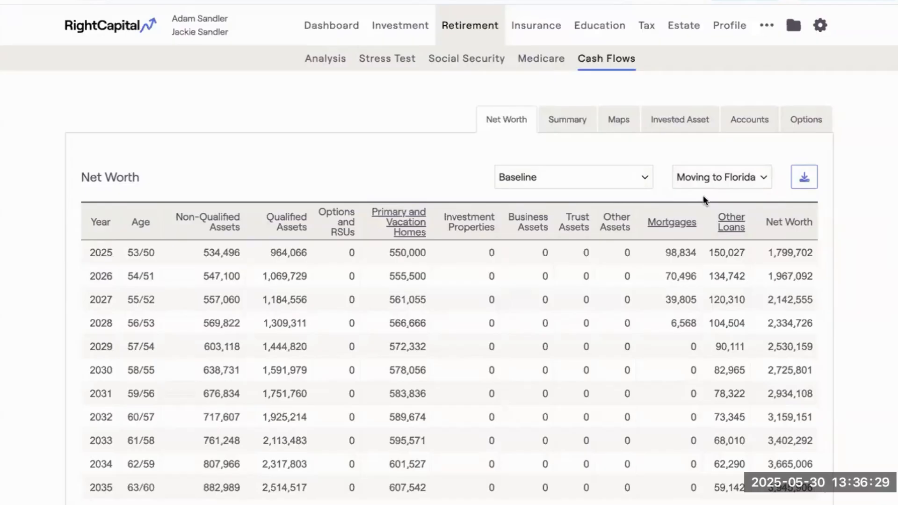
Open the client's report builder and turn on plan selection in the Retirement cash flows options.
left_click(820, 26)
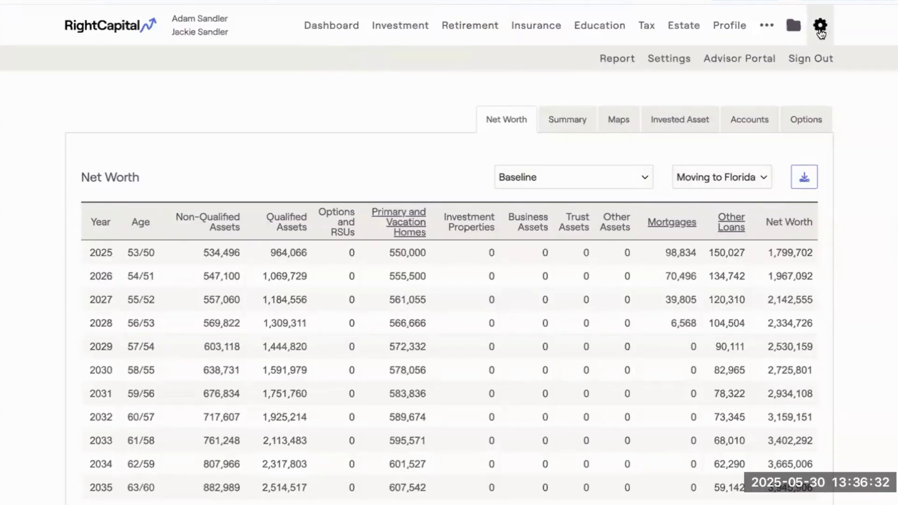
left_click(622, 61)
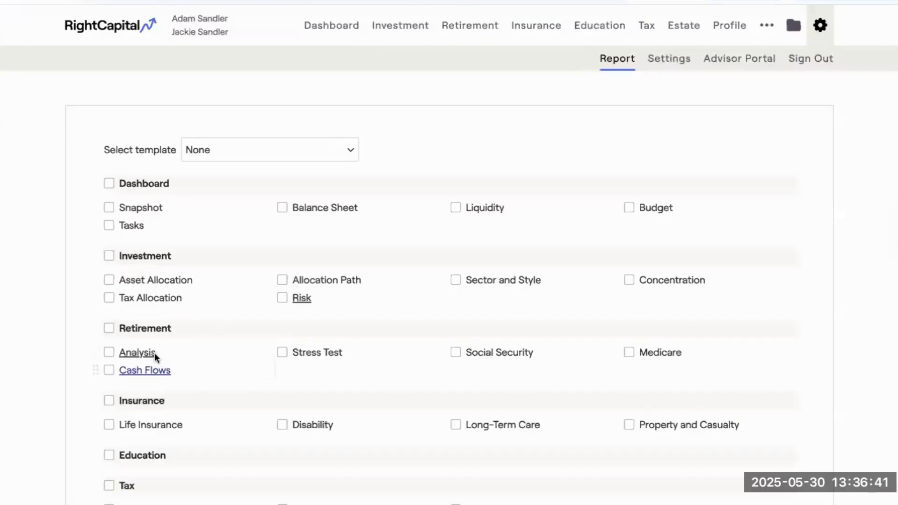
left_click(131, 370)
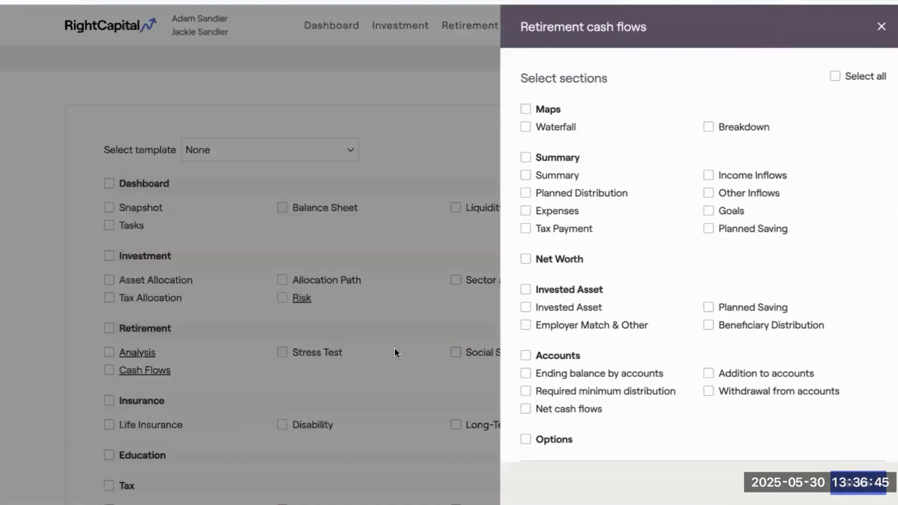
scroll(609, 355, "down", 2)
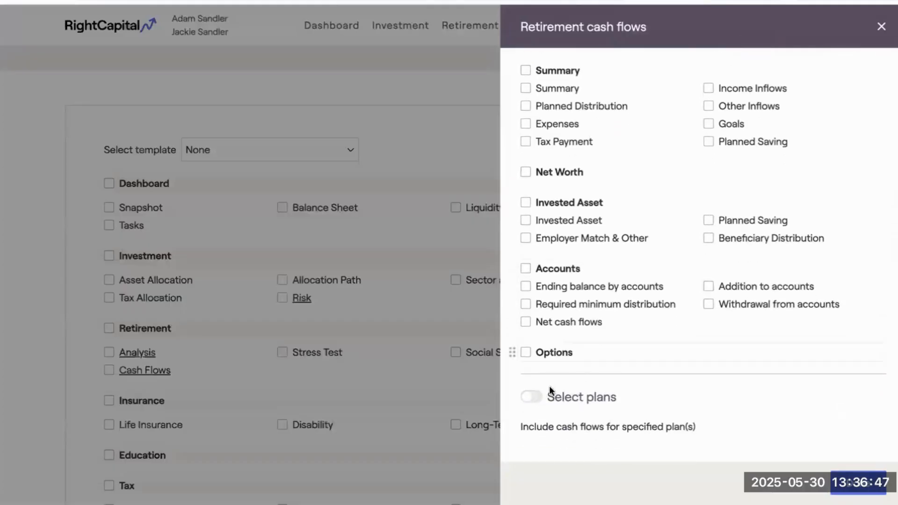
left_click(532, 398)
scroll(533, 399, "down", 2)
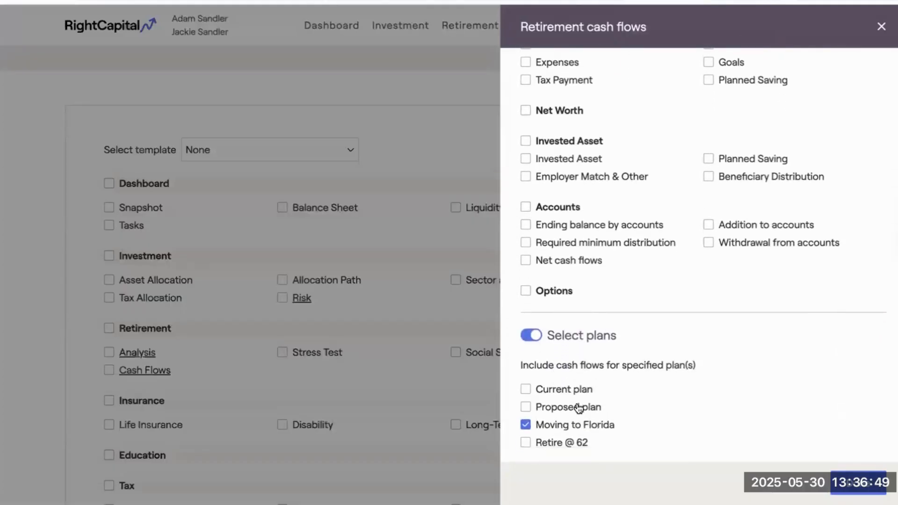
Try adding the Current plan, Proposed plan and Retire @ 62 to the report's cash flows, reset the plan selection and close the options.
scroll(585, 414, "down", 1)
left_click(560, 375)
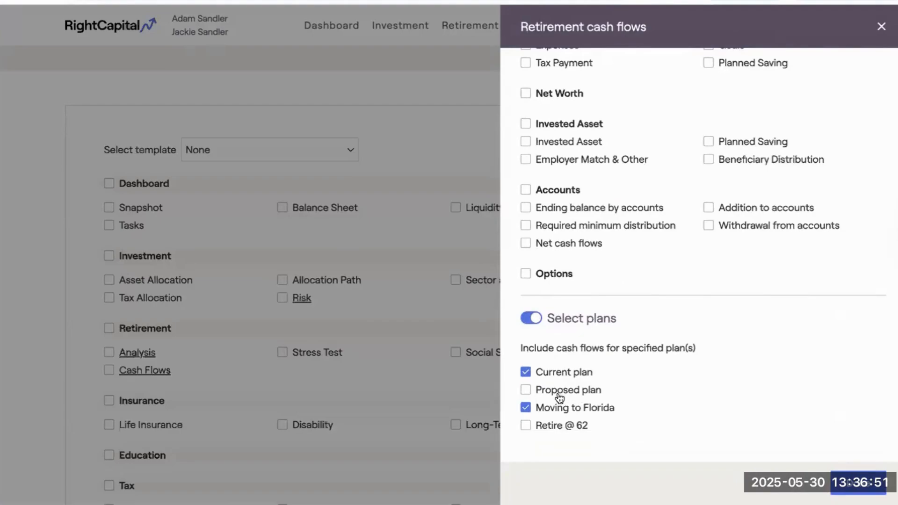
left_click(558, 393)
left_click(553, 426)
left_click(530, 318)
left_click(533, 397)
left_click(881, 26)
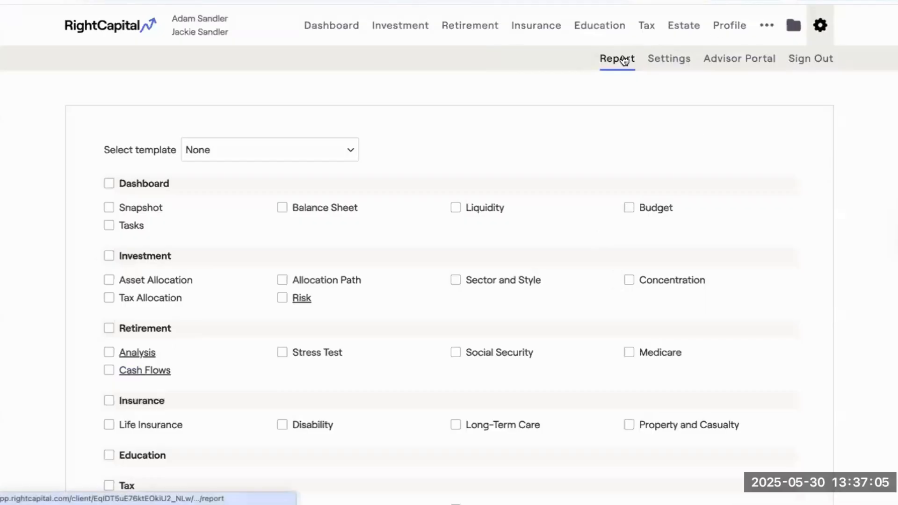
Include all Maps sections, the Summary table and all Invested Asset sections in the report's Retirement cash flows.
left_click(137, 370)
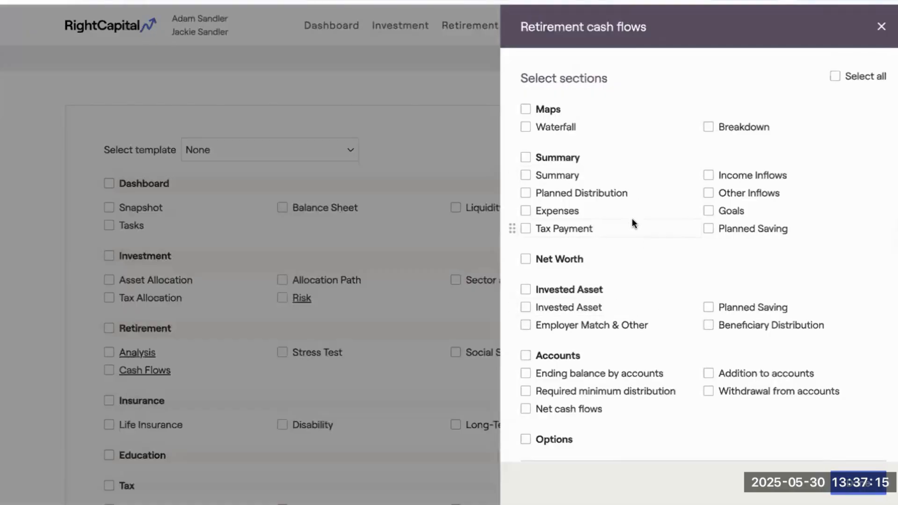
left_click(539, 110)
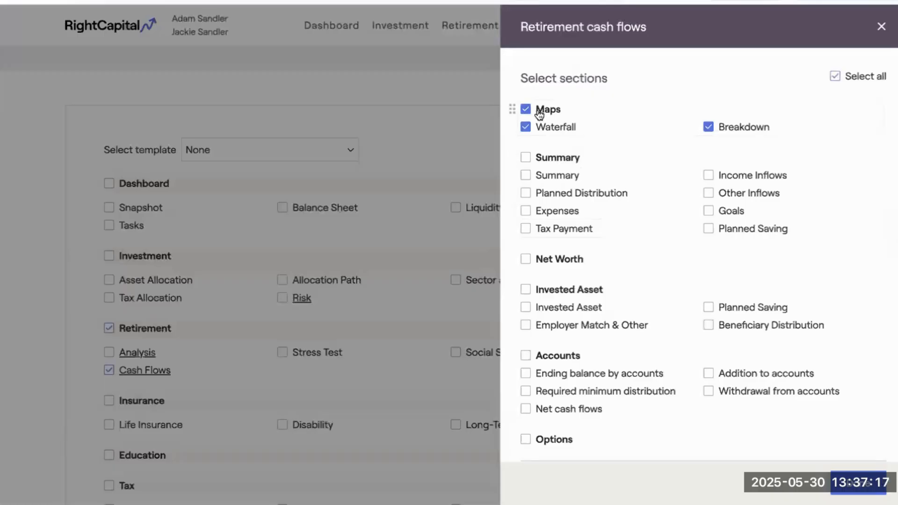
left_click(526, 176)
left_click(526, 291)
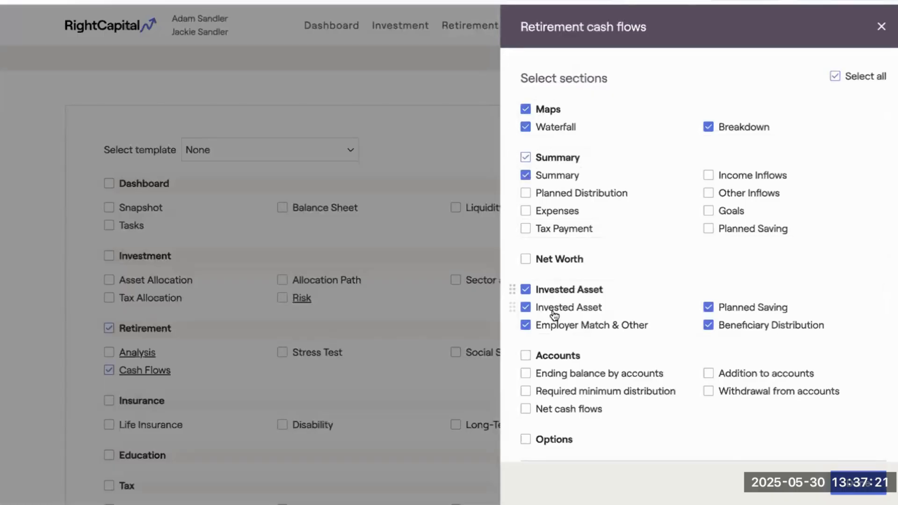
Reset the cash flows plan selection, add the Current plan, Proposed plan and Retire @ 62 alongside Moving to Florida, and close the options.
scroll(626, 319, "down", 3)
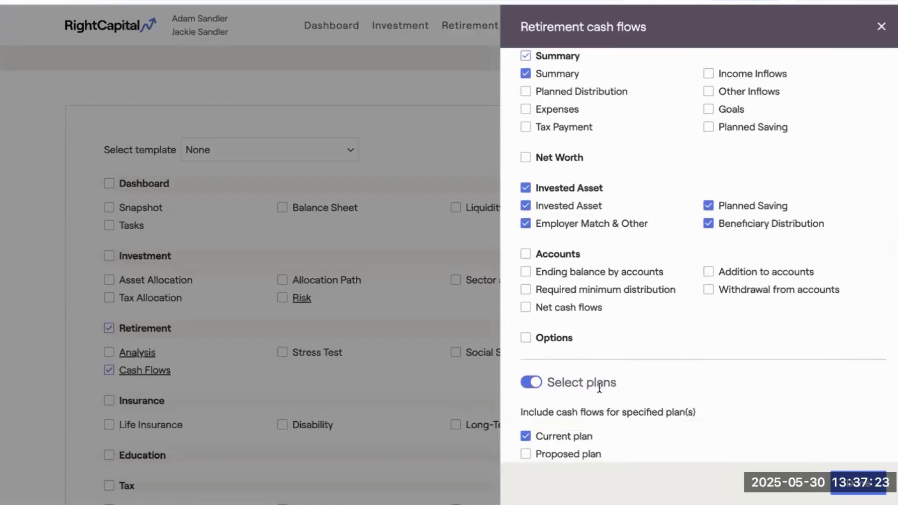
left_click(532, 322)
left_click(532, 397)
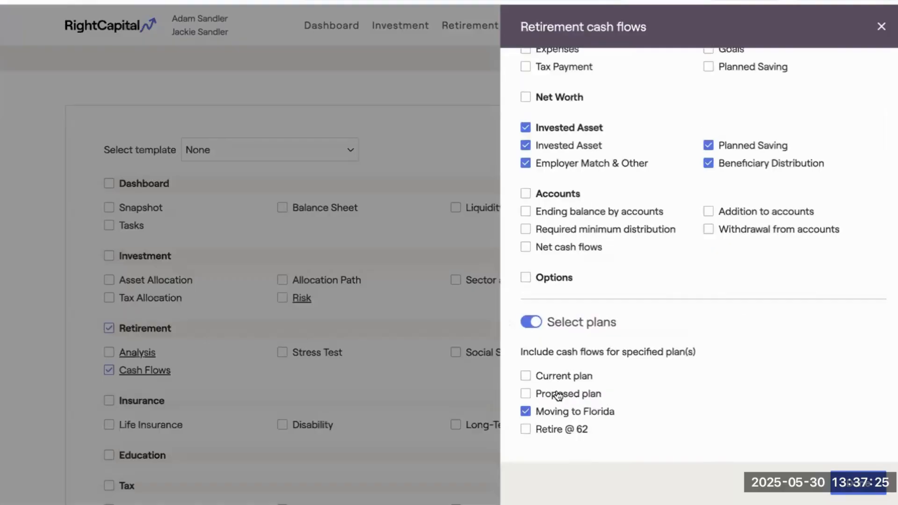
left_click(526, 389)
left_click(526, 372)
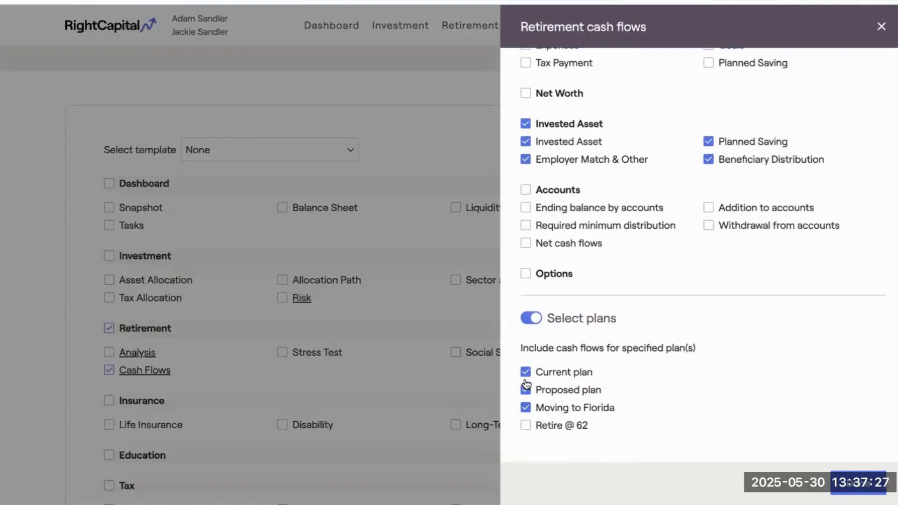
left_click(525, 426)
left_click(881, 26)
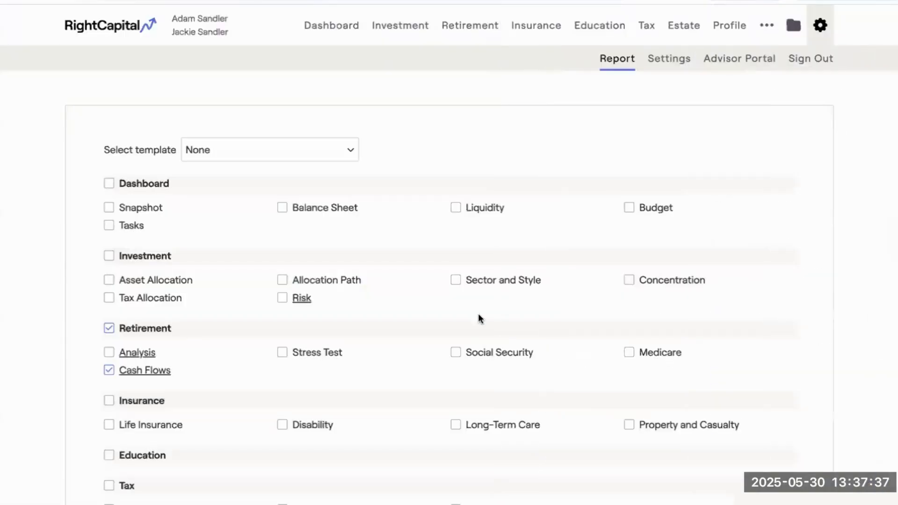
Review the report's Retirement analysis section and plan options, and close them without selecting anything.
scroll(307, 327, "down", 1)
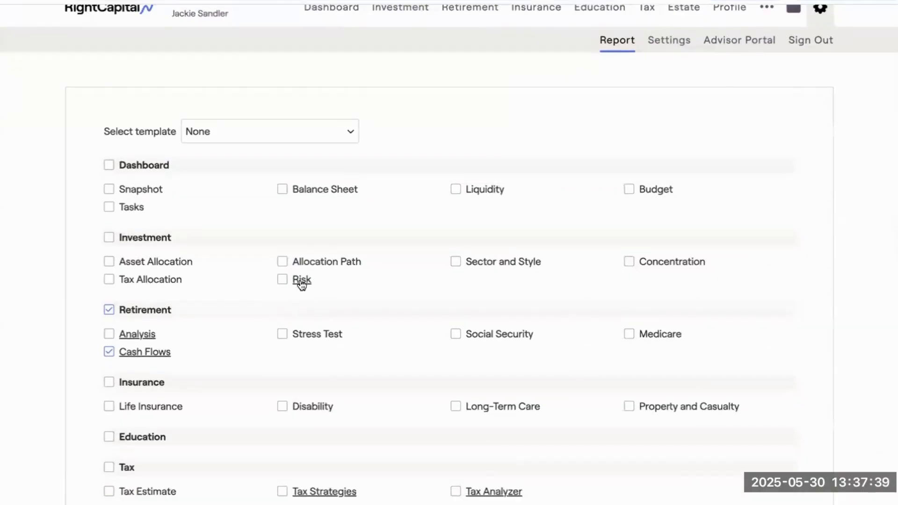
scroll(225, 345, "down", 1)
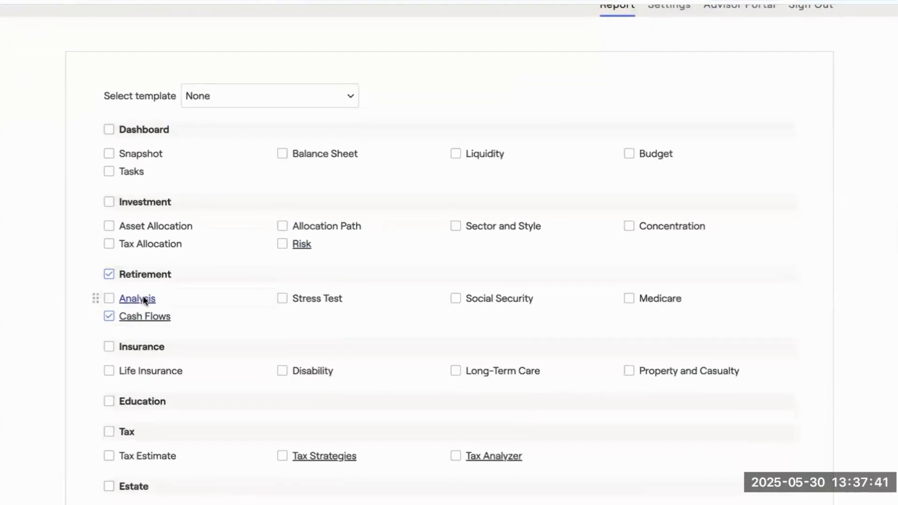
left_click(143, 297)
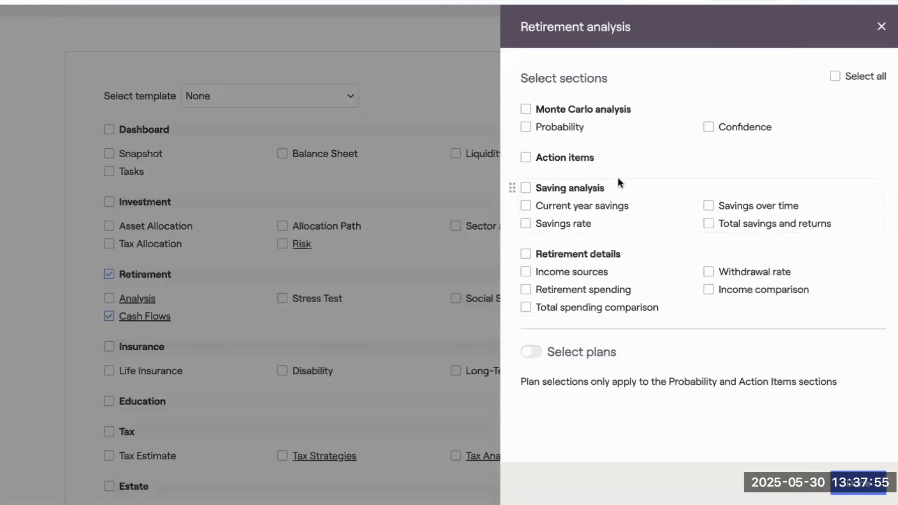
left_click(882, 28)
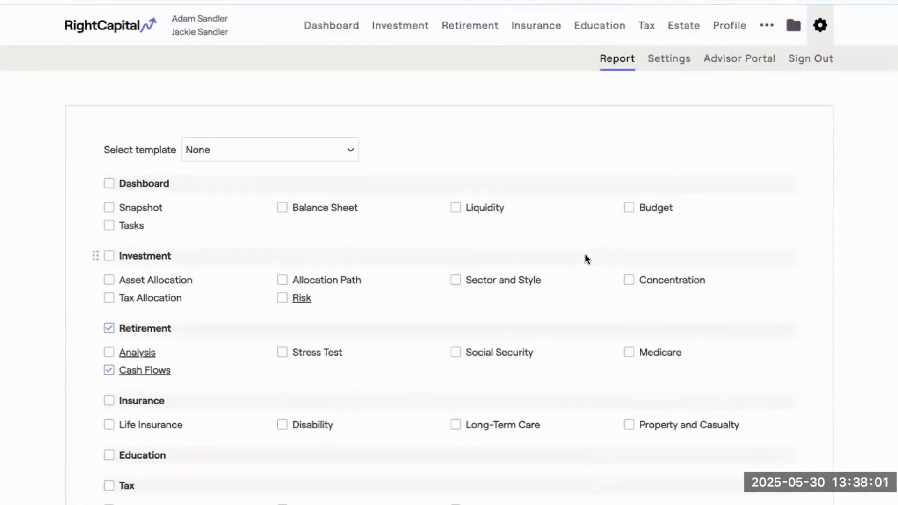
Set the planning method to Goal based in the client's methodology settings and save.
left_click(674, 63)
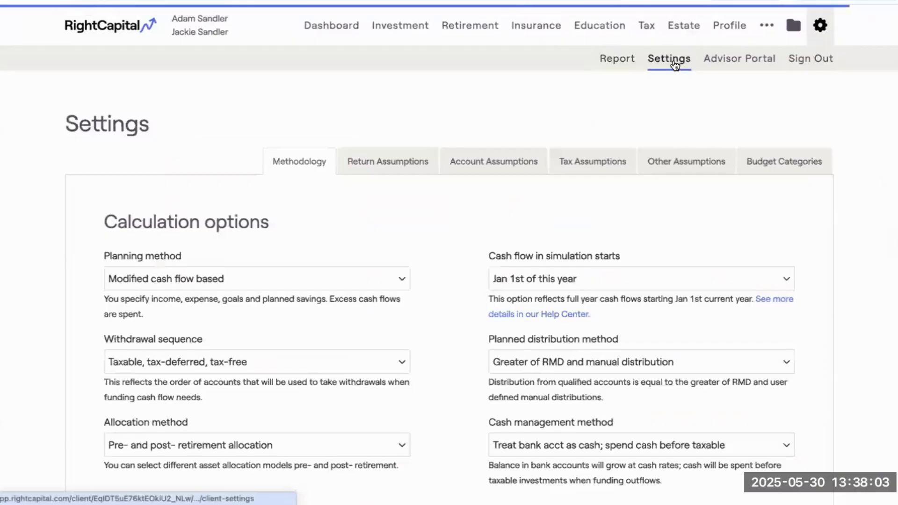
scroll(459, 287, "down", 1)
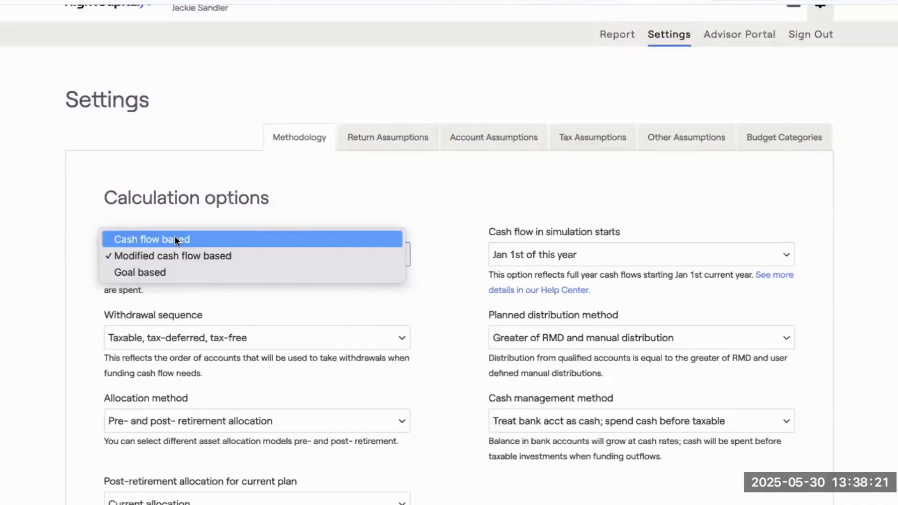
left_click(167, 272)
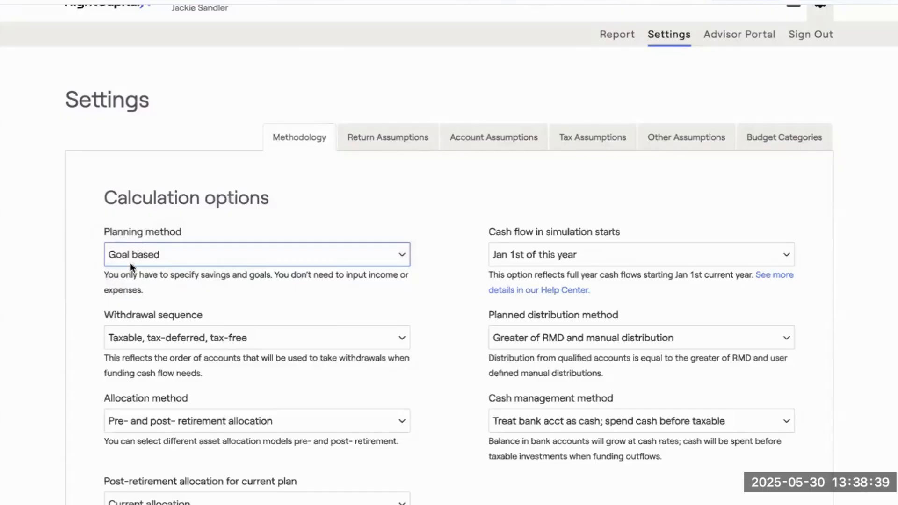
scroll(352, 276, "down", 2)
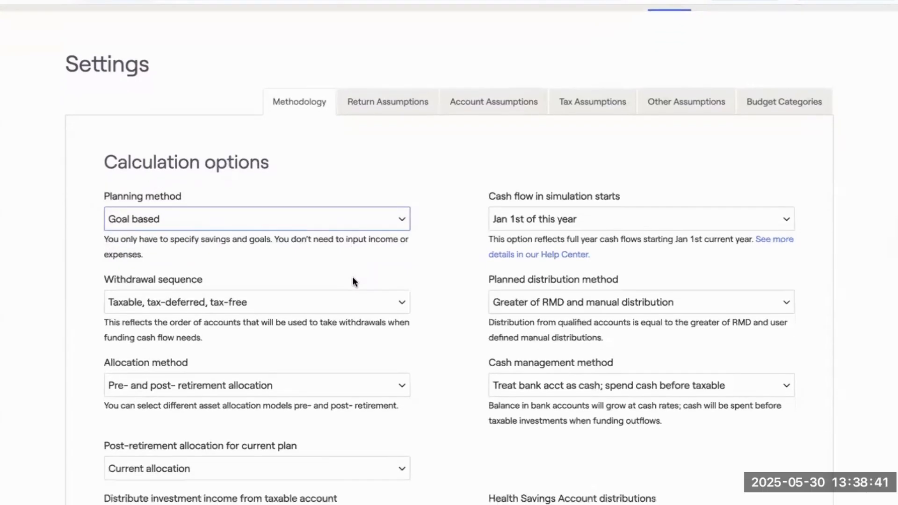
scroll(353, 281, "down", 8)
left_click(748, 444)
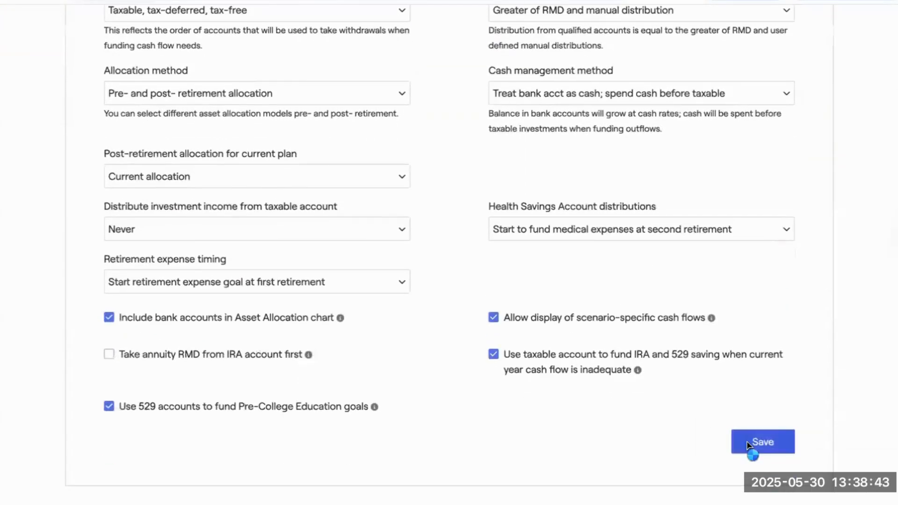
Open the retirement Cash Flows under the goal-based method and view the Net Worth and Accounts tables.
scroll(516, 332, "up", 4)
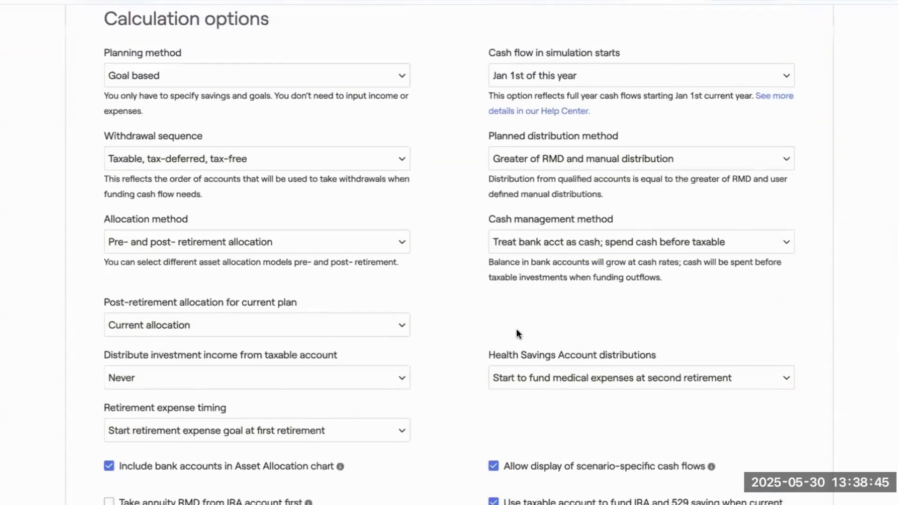
scroll(434, 253, "up", 1)
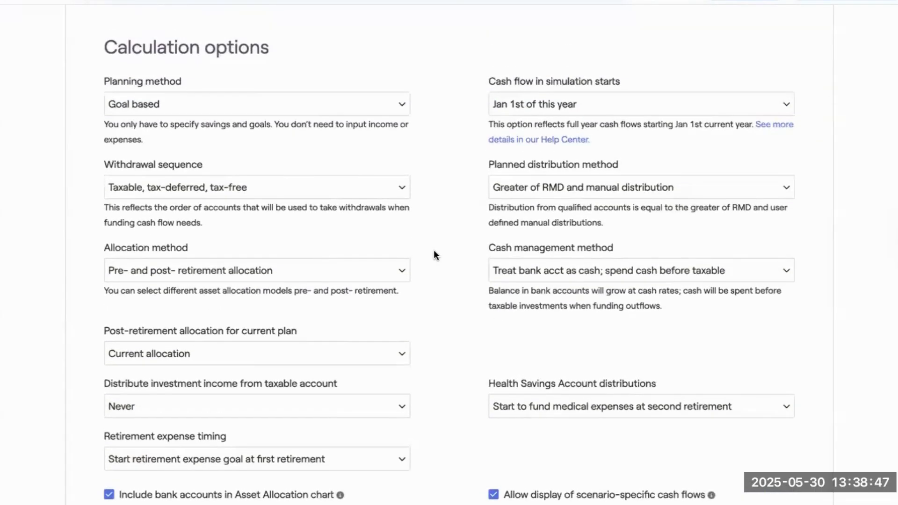
scroll(433, 249, "up", 3)
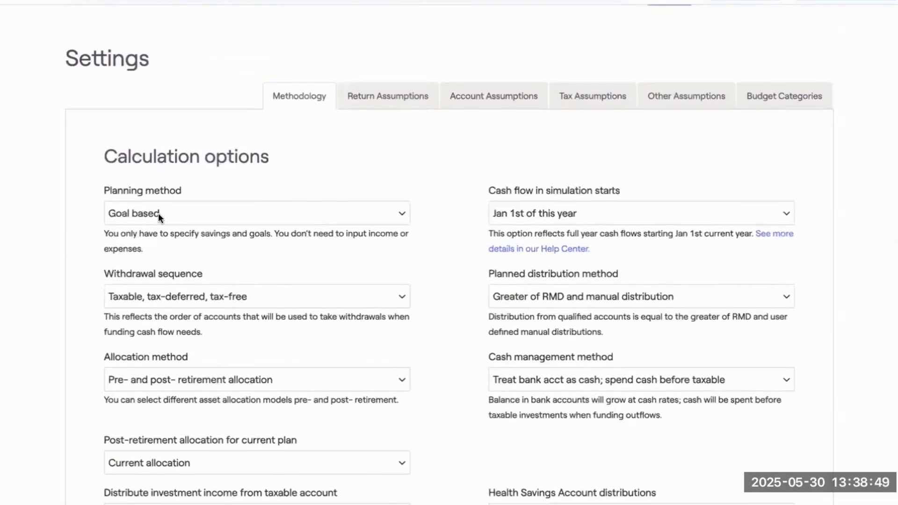
scroll(181, 211, "up", 2)
left_click(462, 28)
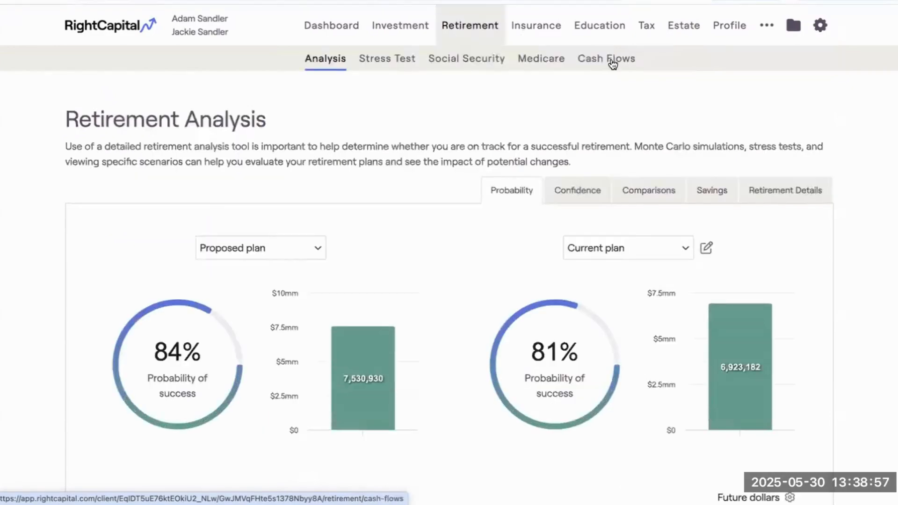
left_click(613, 63)
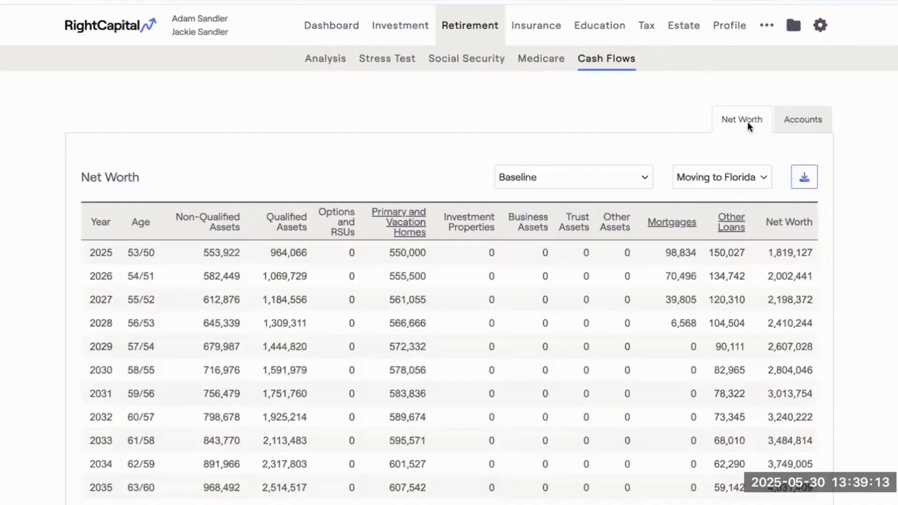
left_click(794, 121)
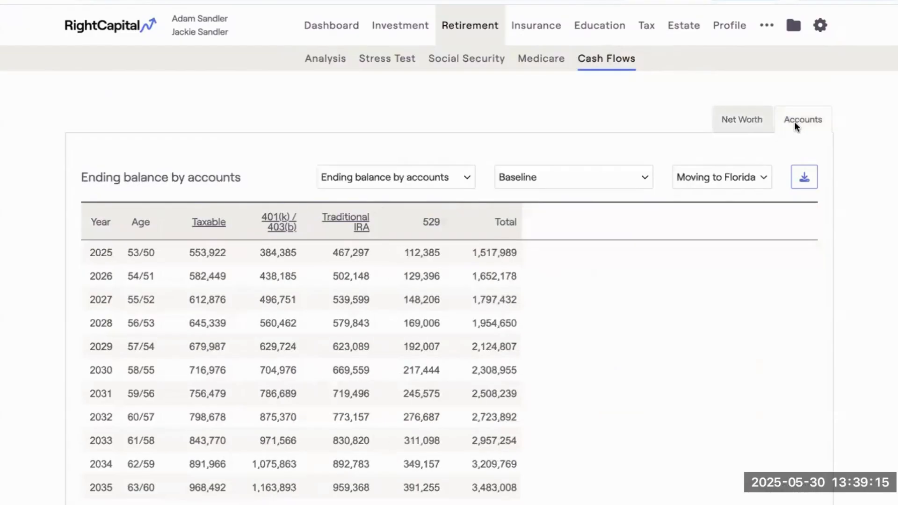